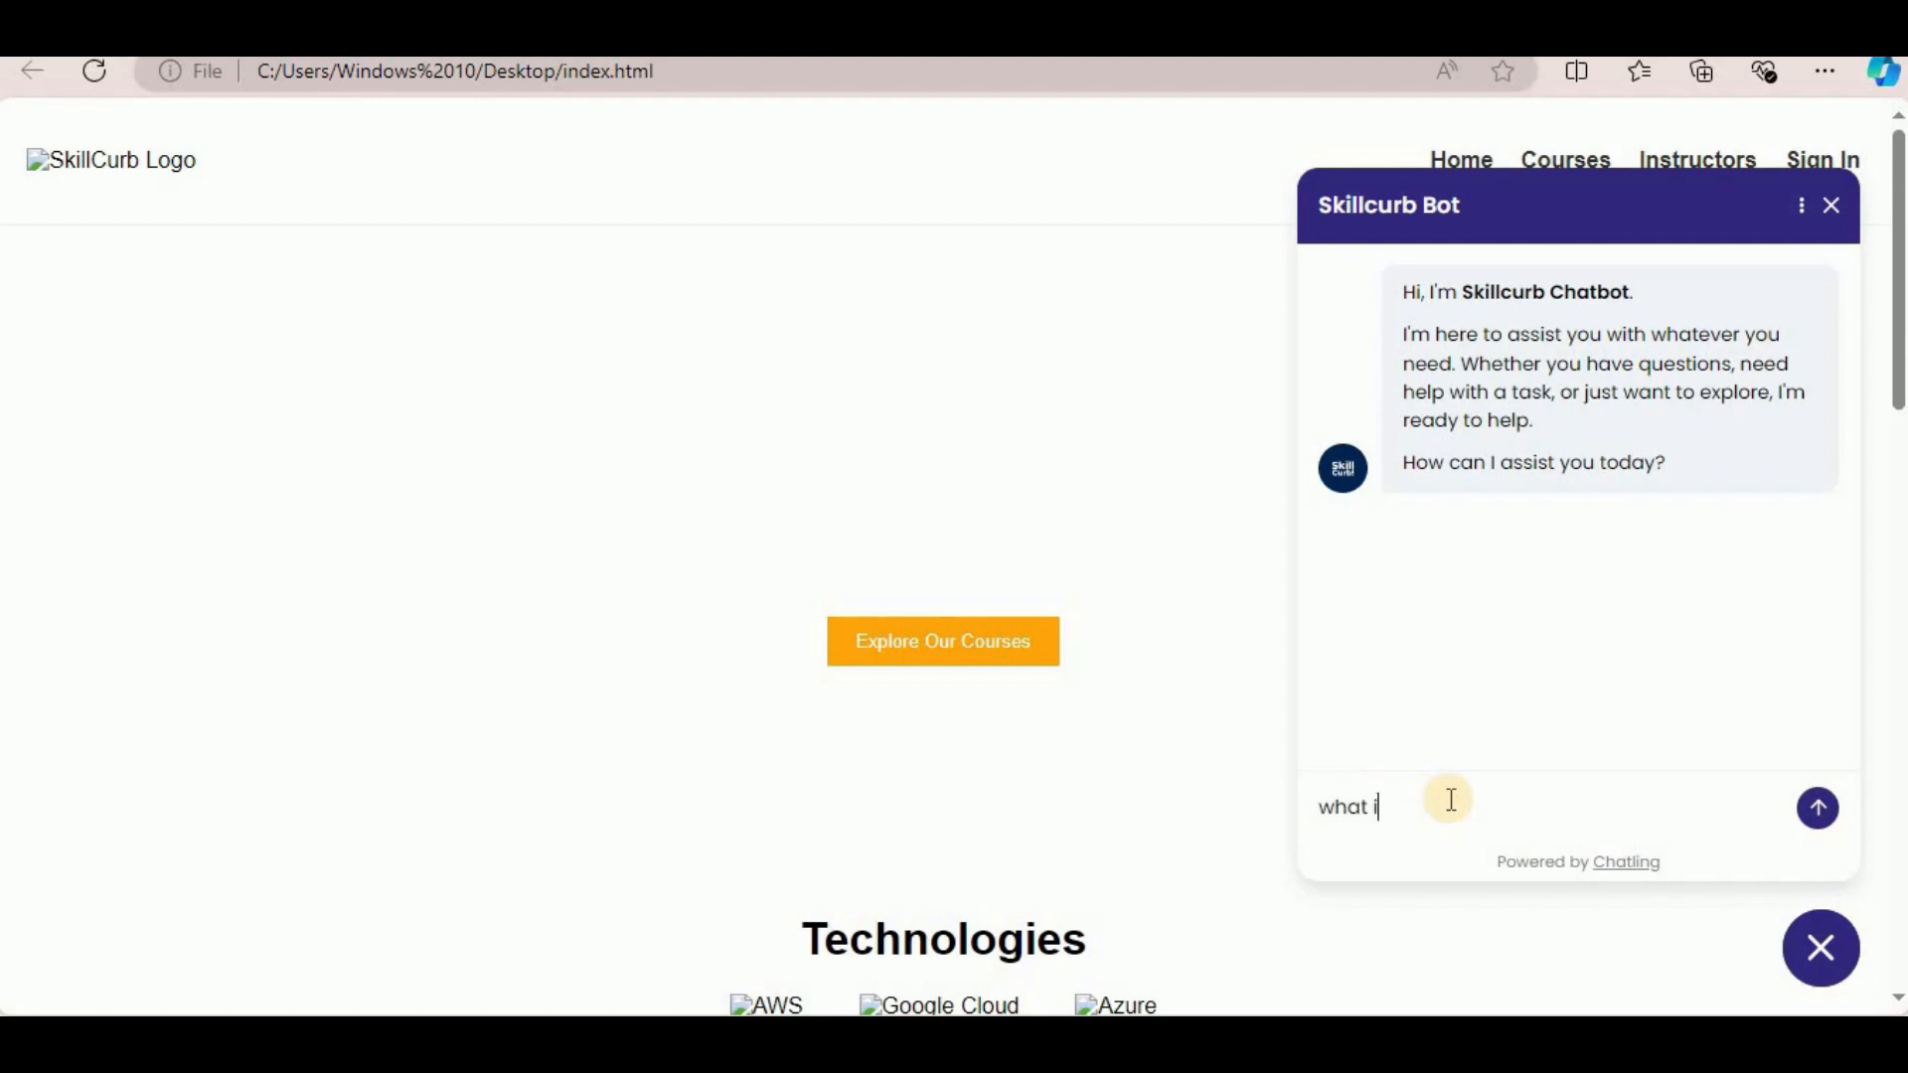
# Send a question to the Skillcurb Bot in the website's chat widget.
pyautogui.press('Return')
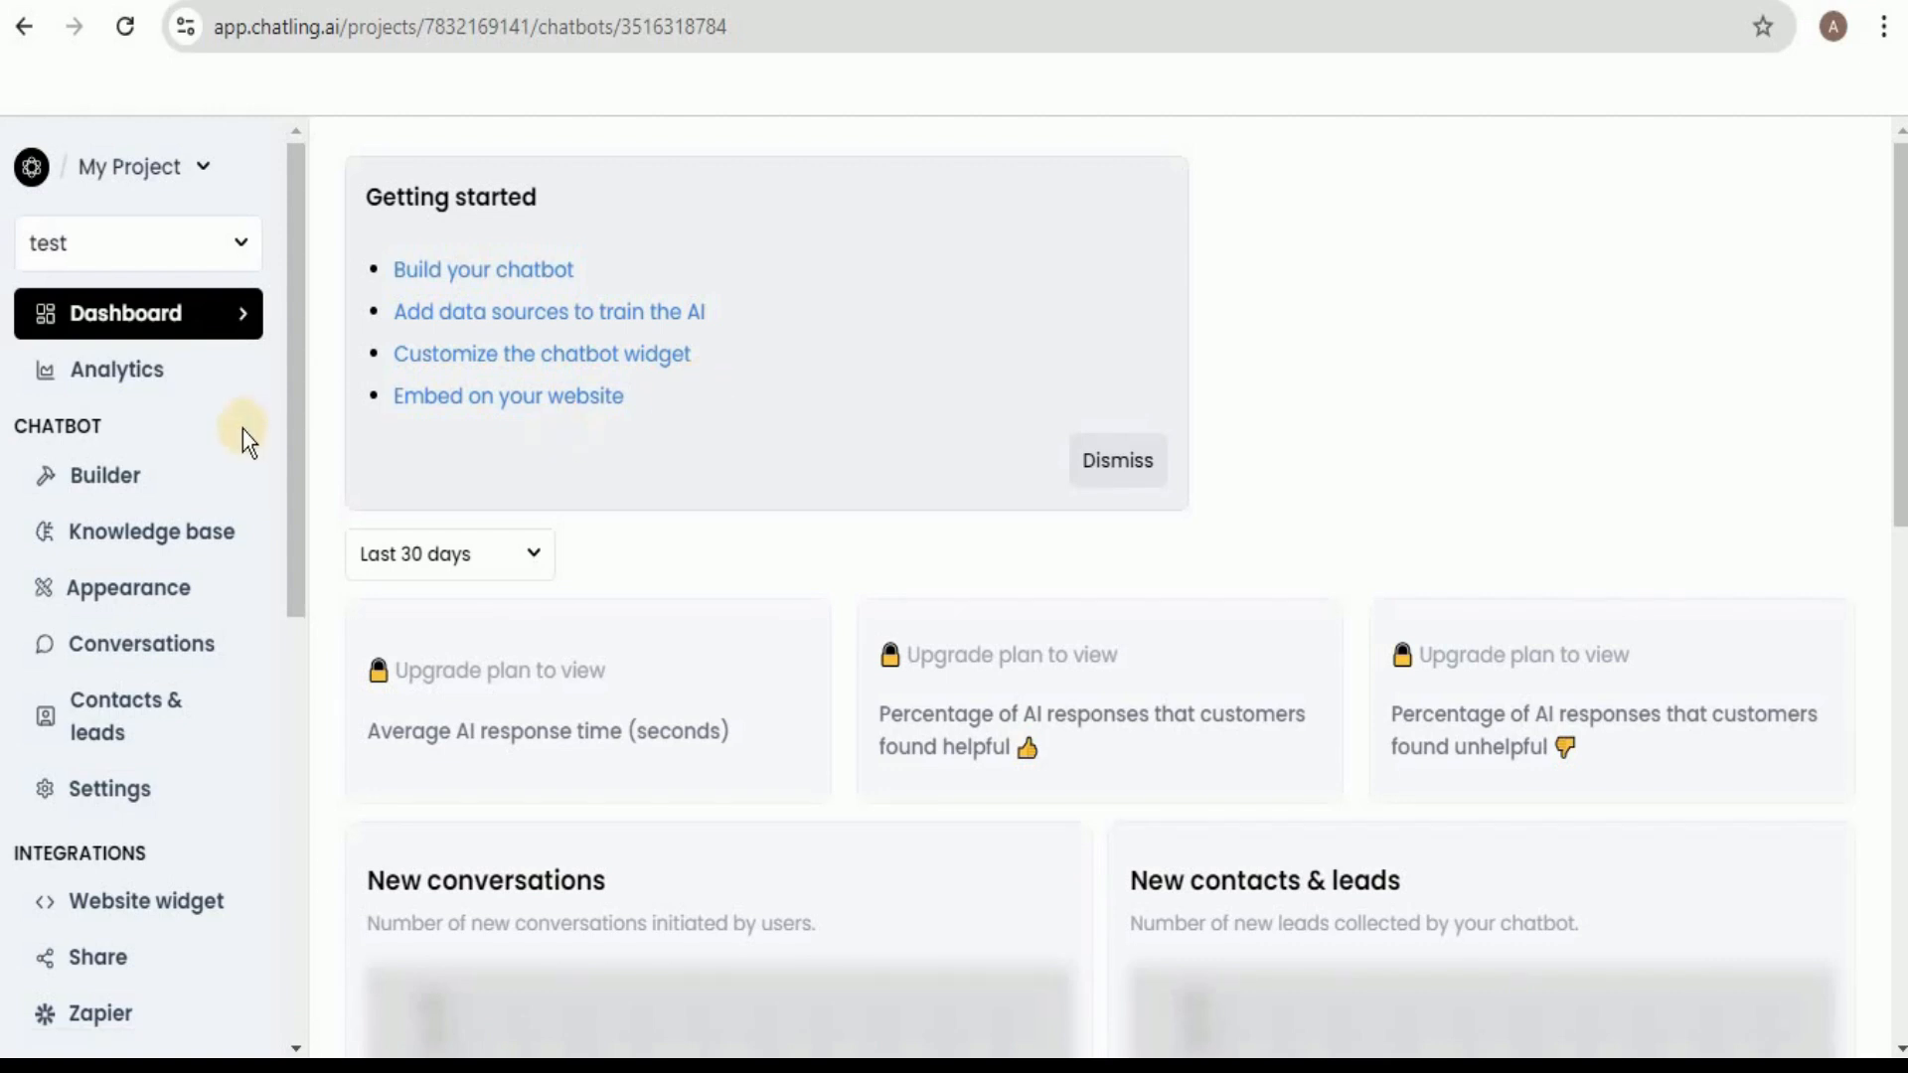
# Create a new chatbot from scratch named "skillcurb bot".
pyautogui.click(134, 485)
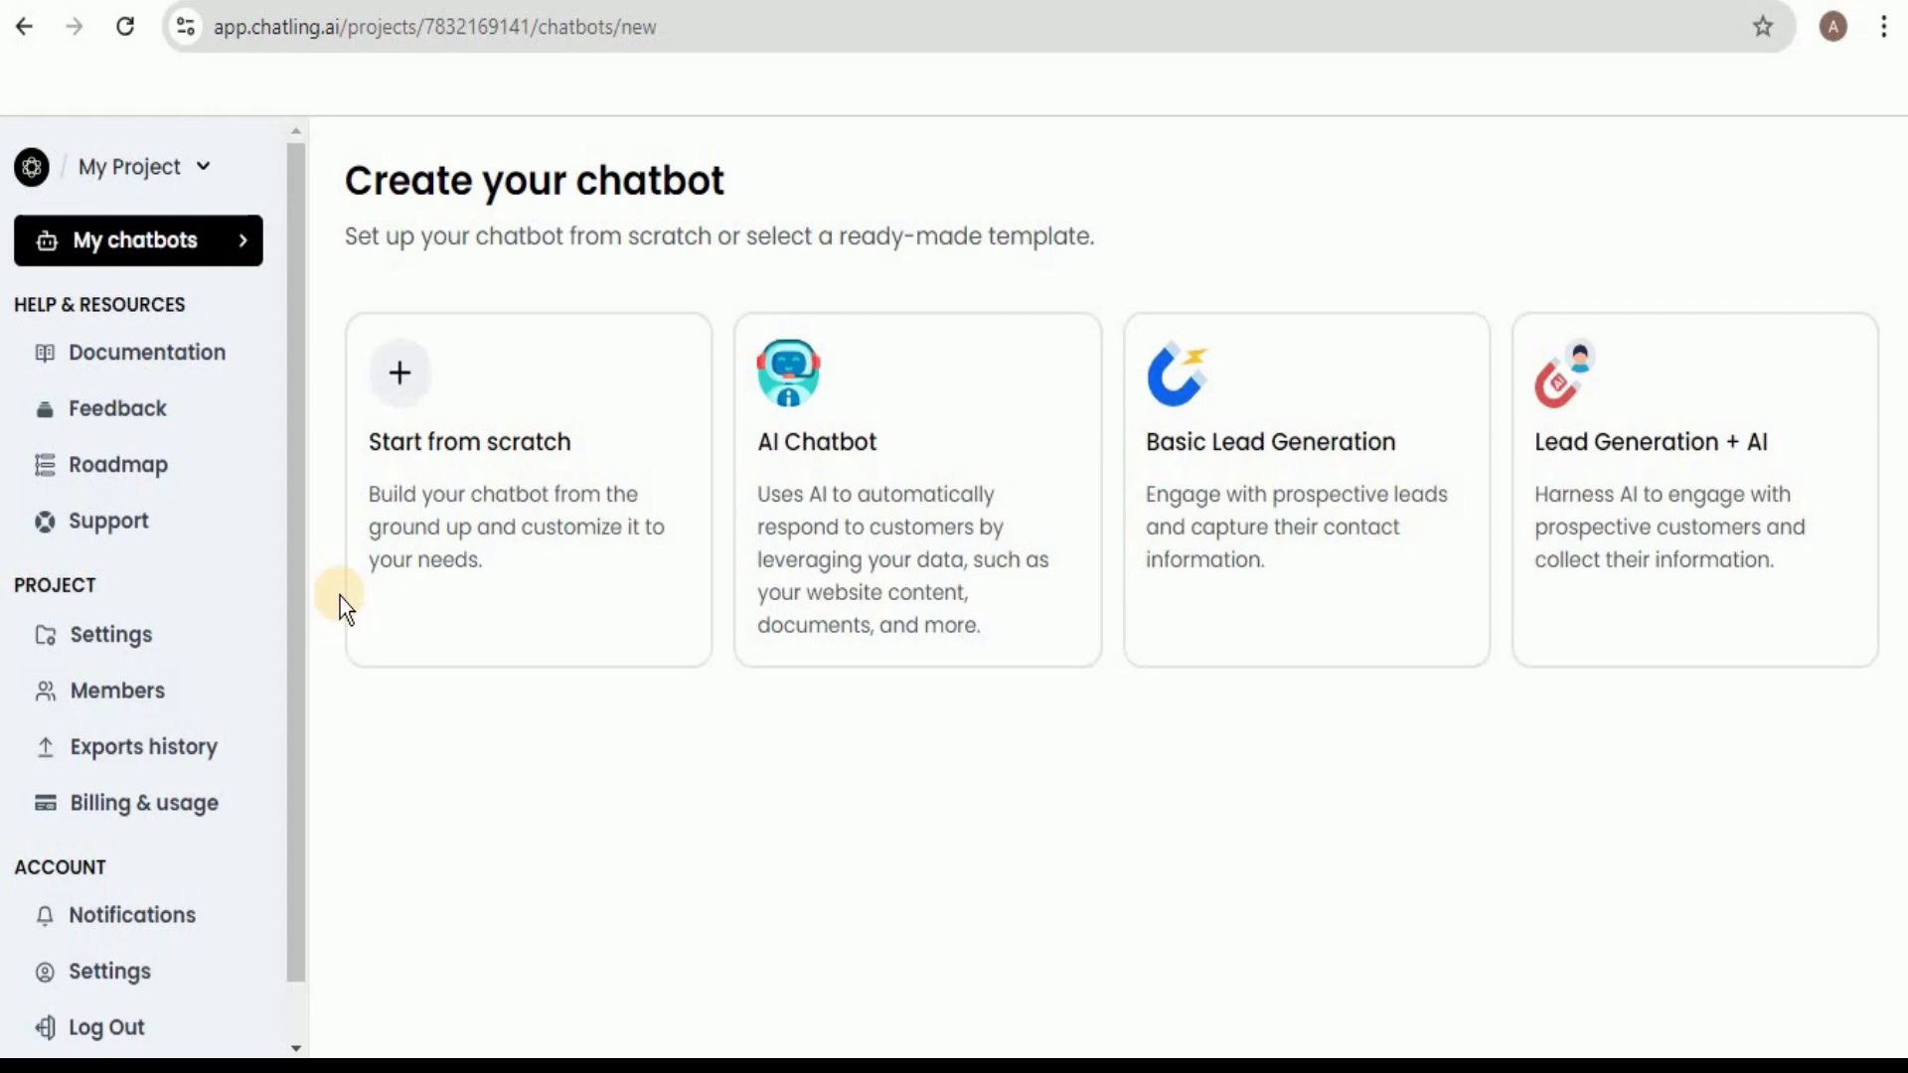
pyautogui.click(387, 503)
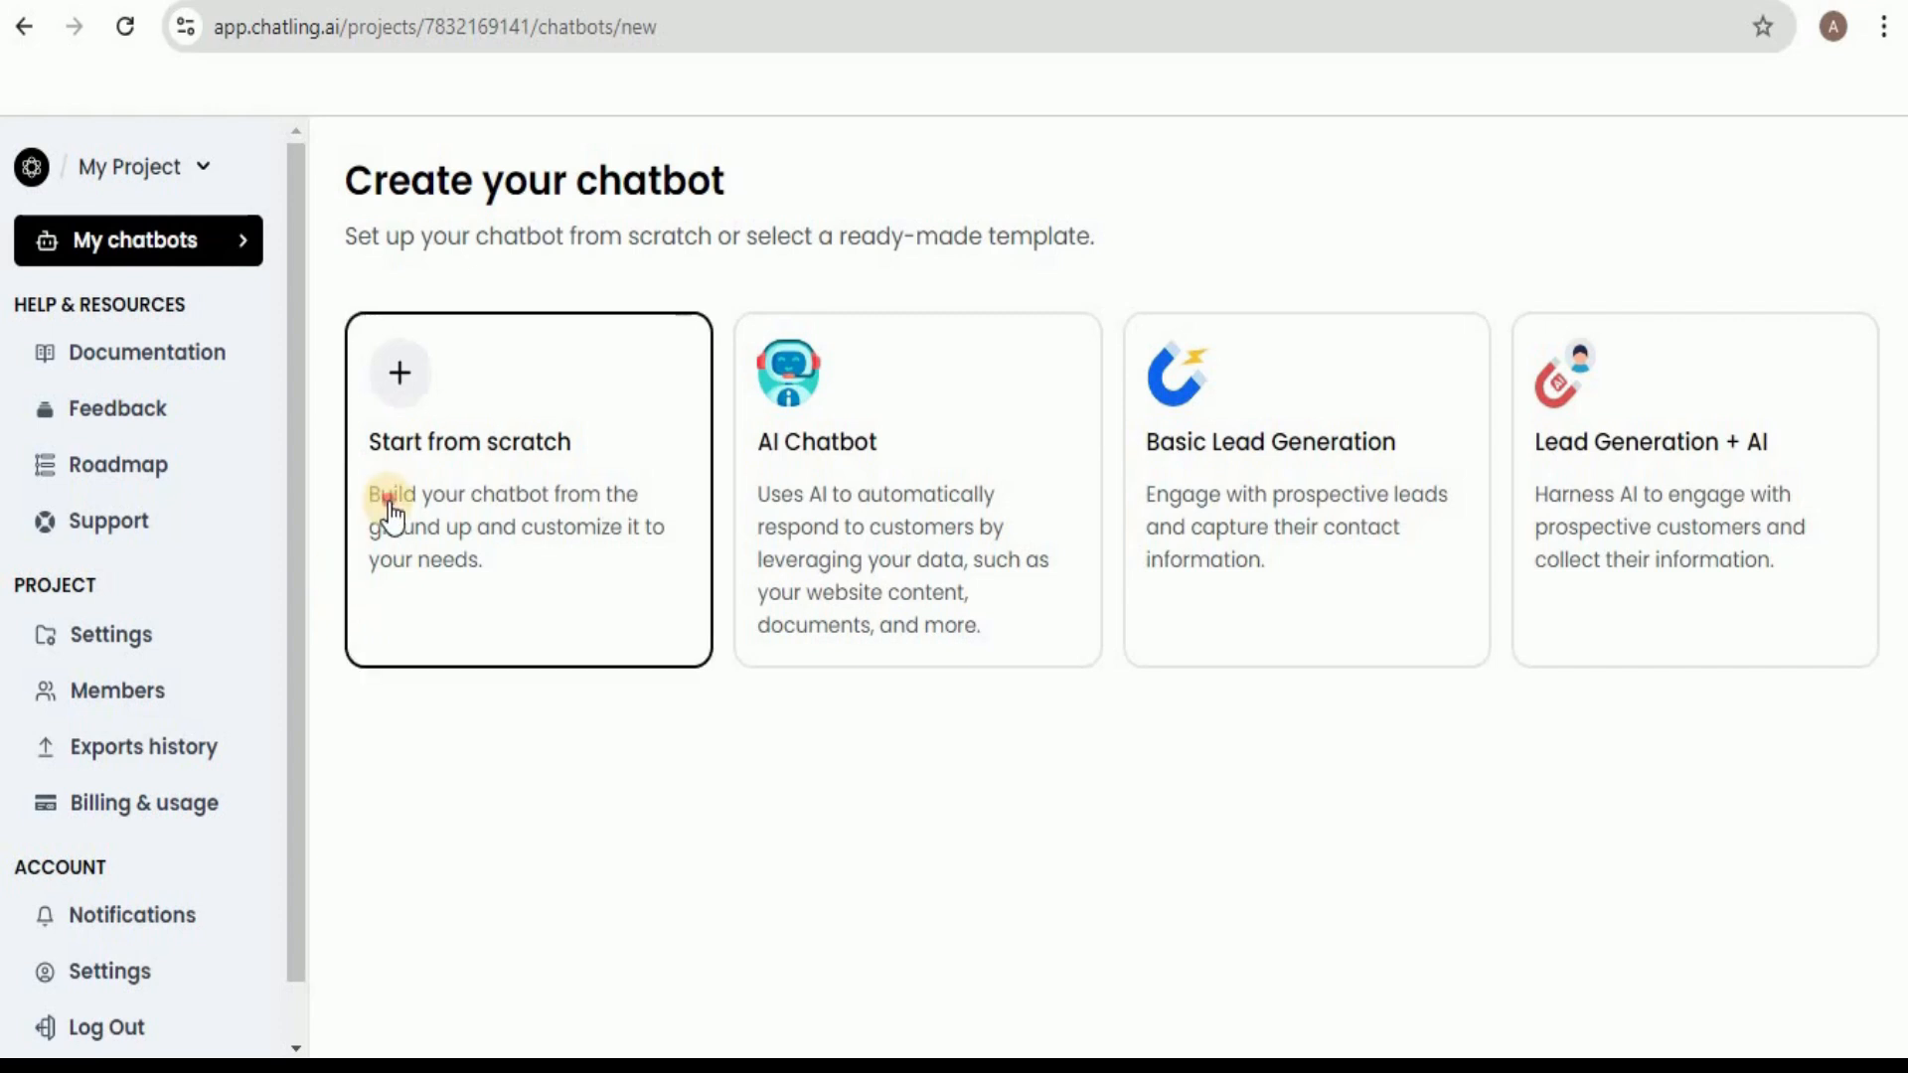
pyautogui.click(800, 623)
pyautogui.write('skillcurb bot')
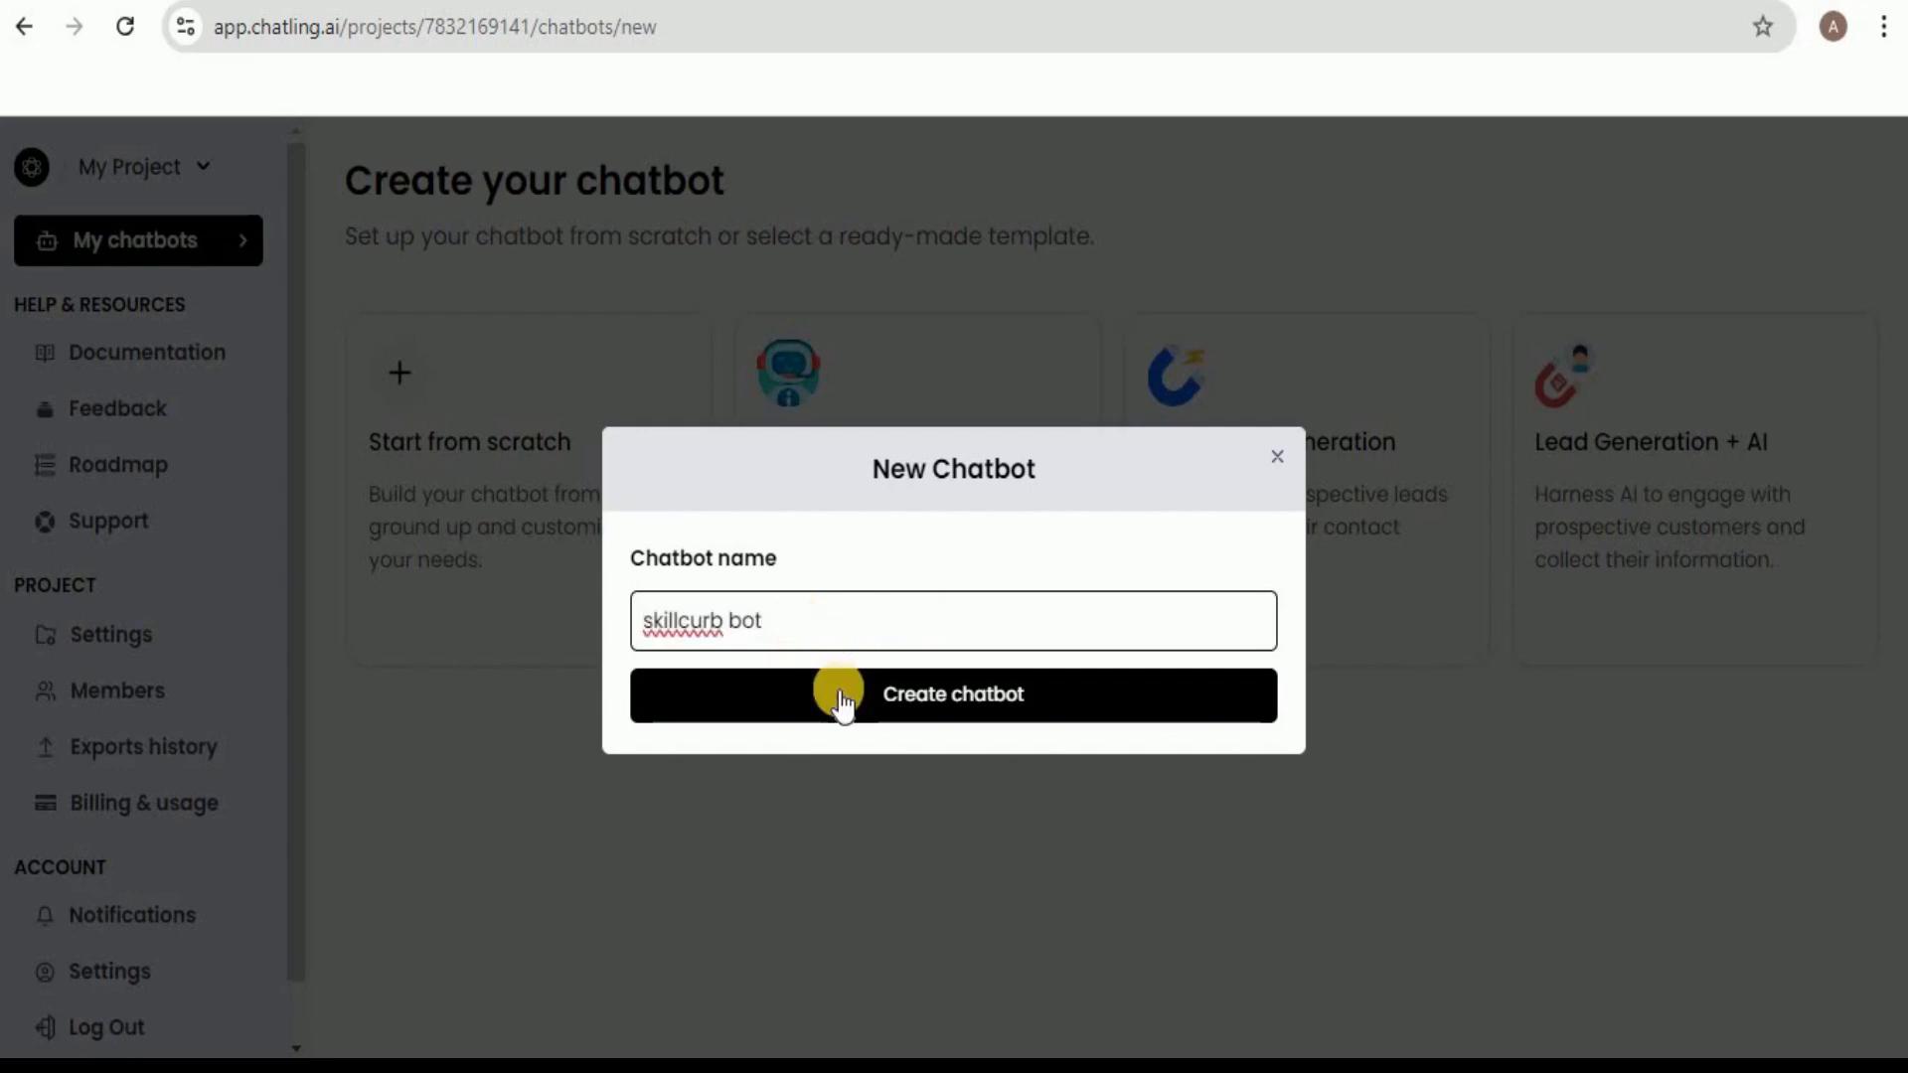
pyautogui.click(932, 692)
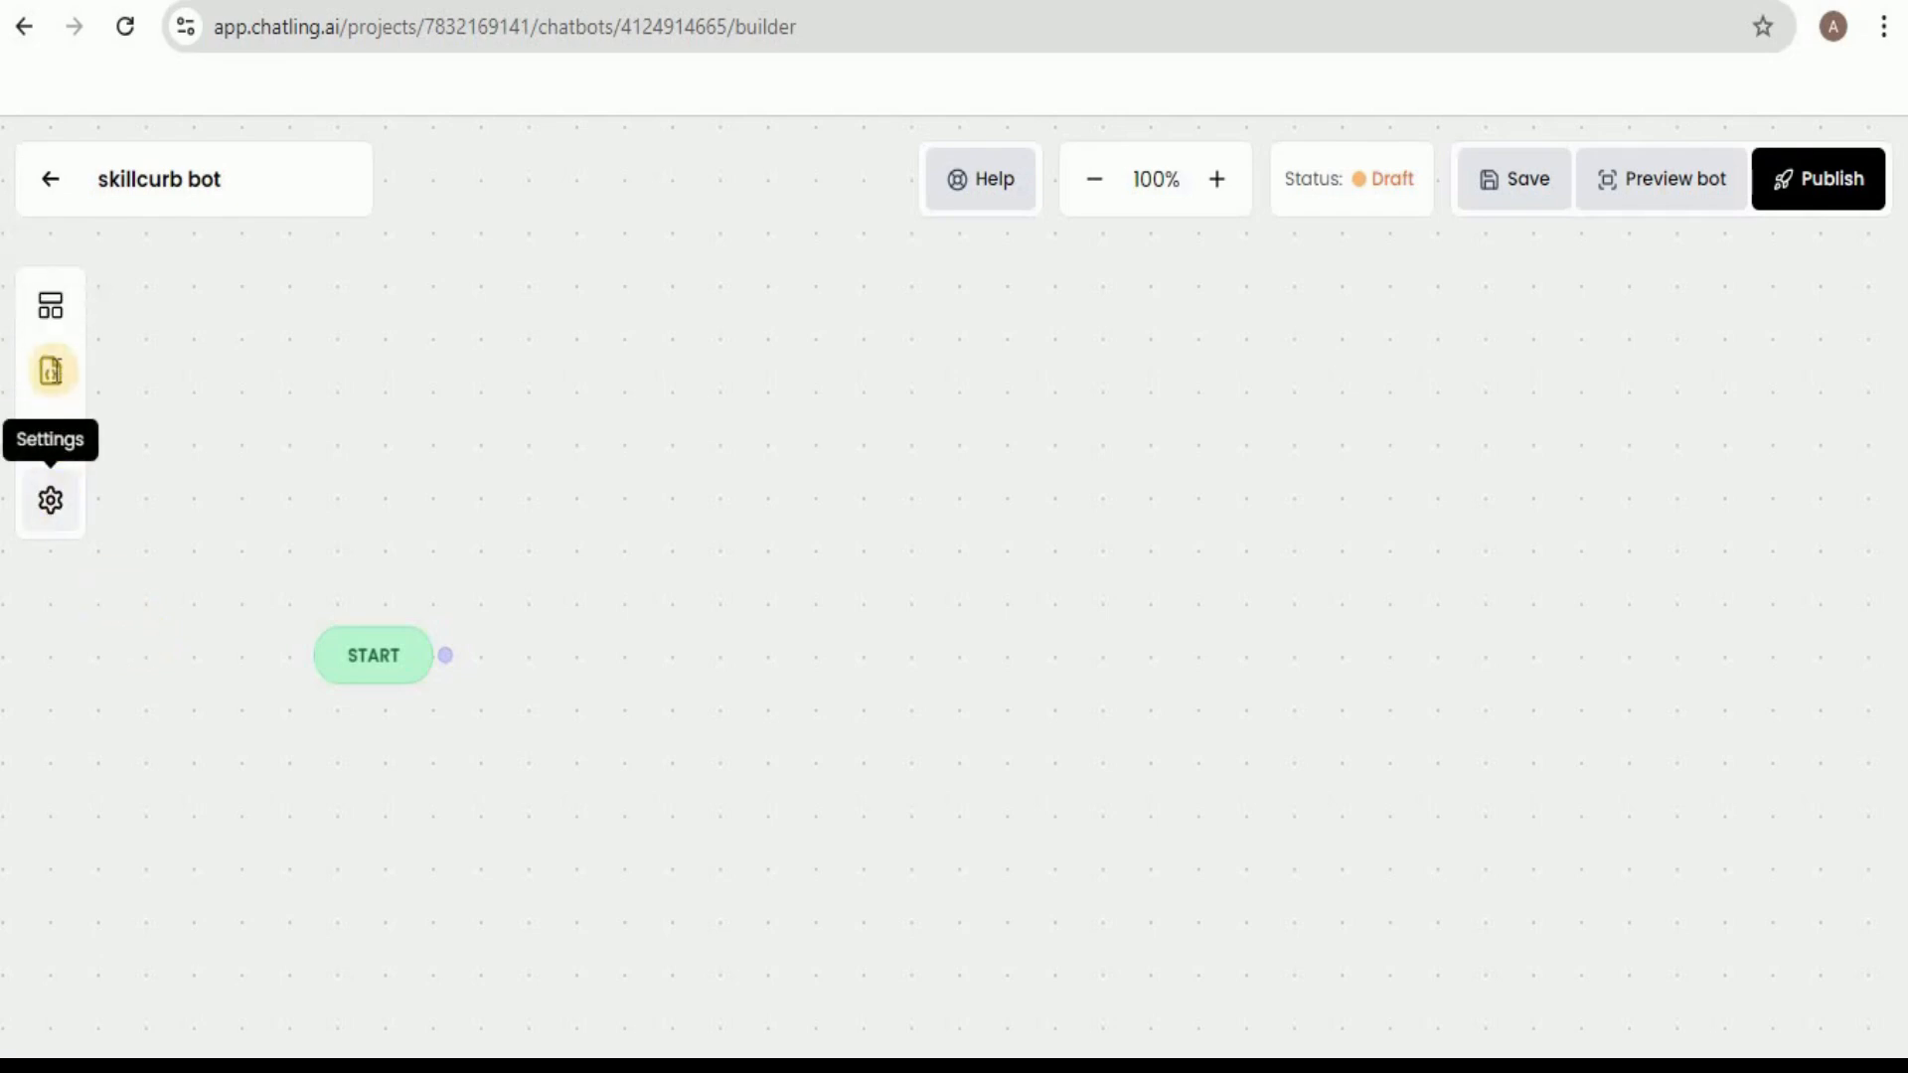
# Examine the builder's available blocks, variables and AI knowledge base configuration options.
pyautogui.click(52, 306)
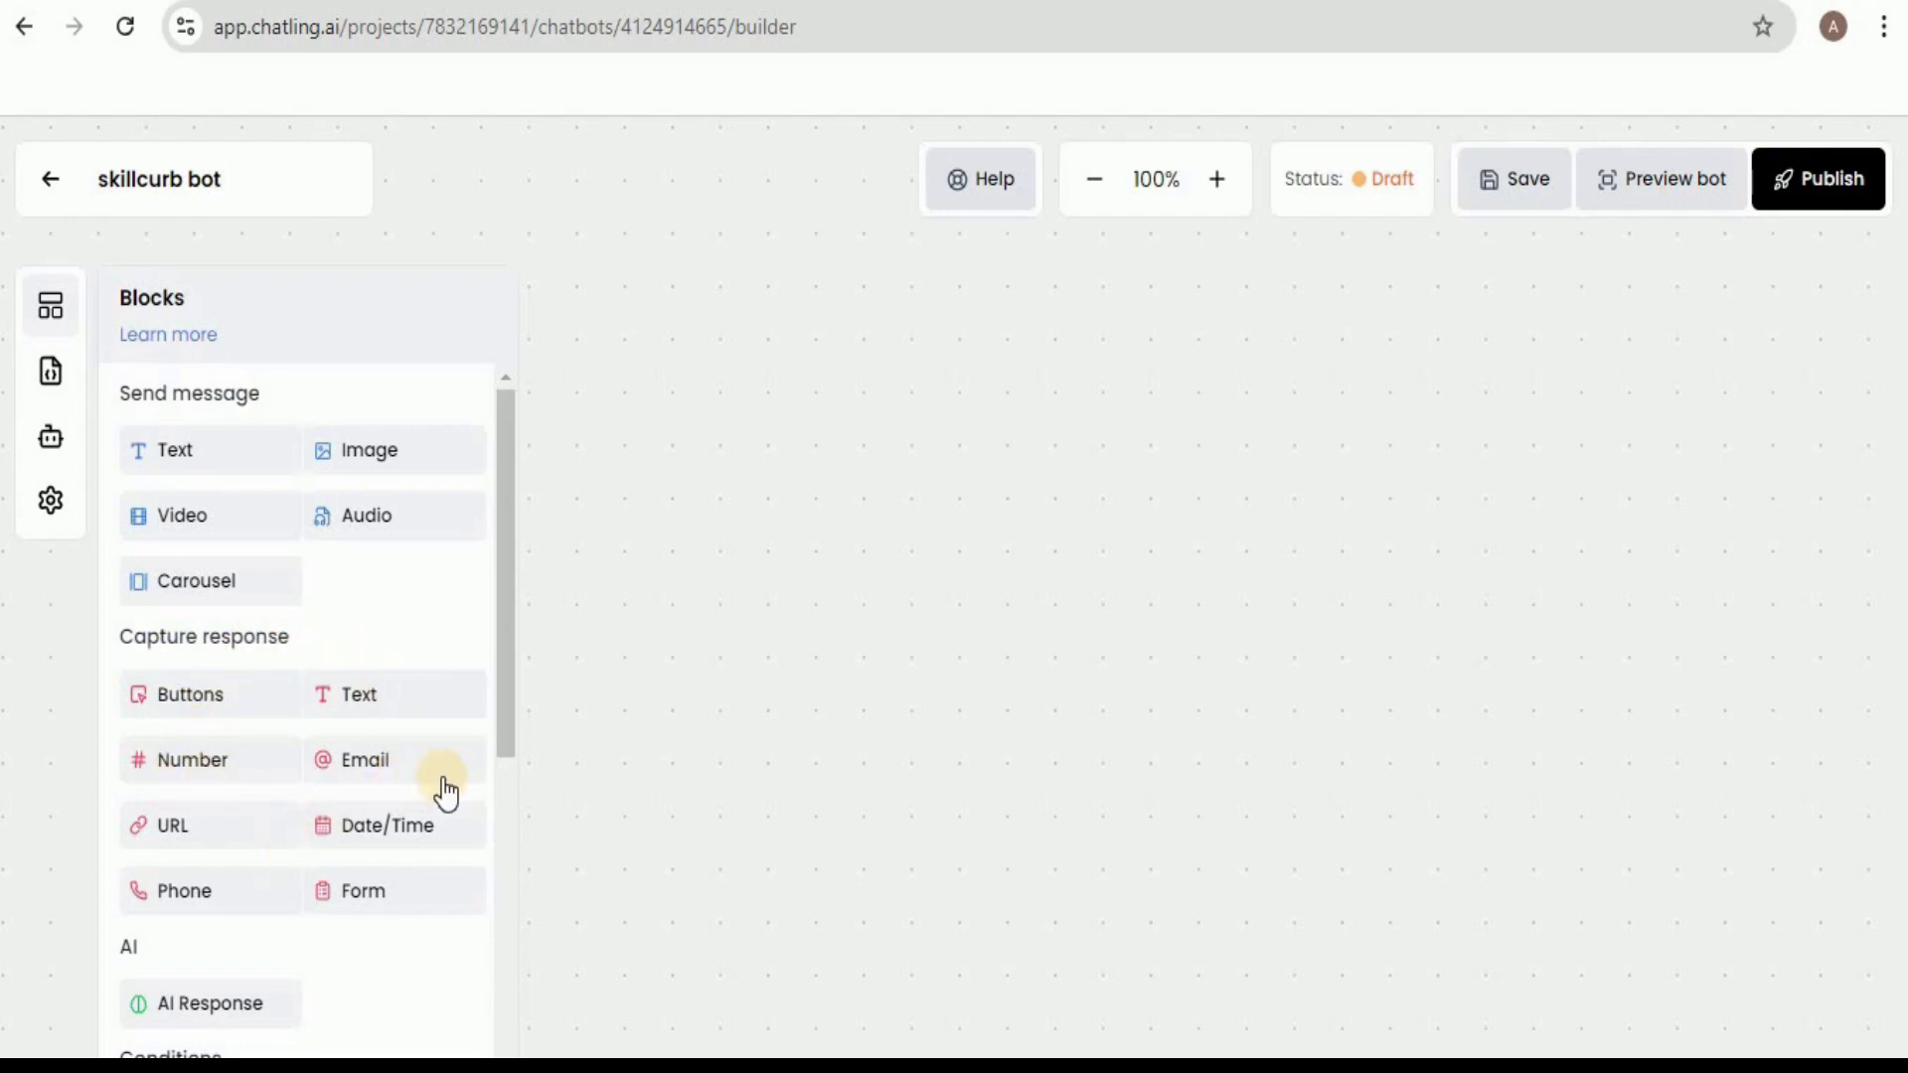
pyautogui.moveTo(505, 778); pyautogui.dragTo(477, 365)
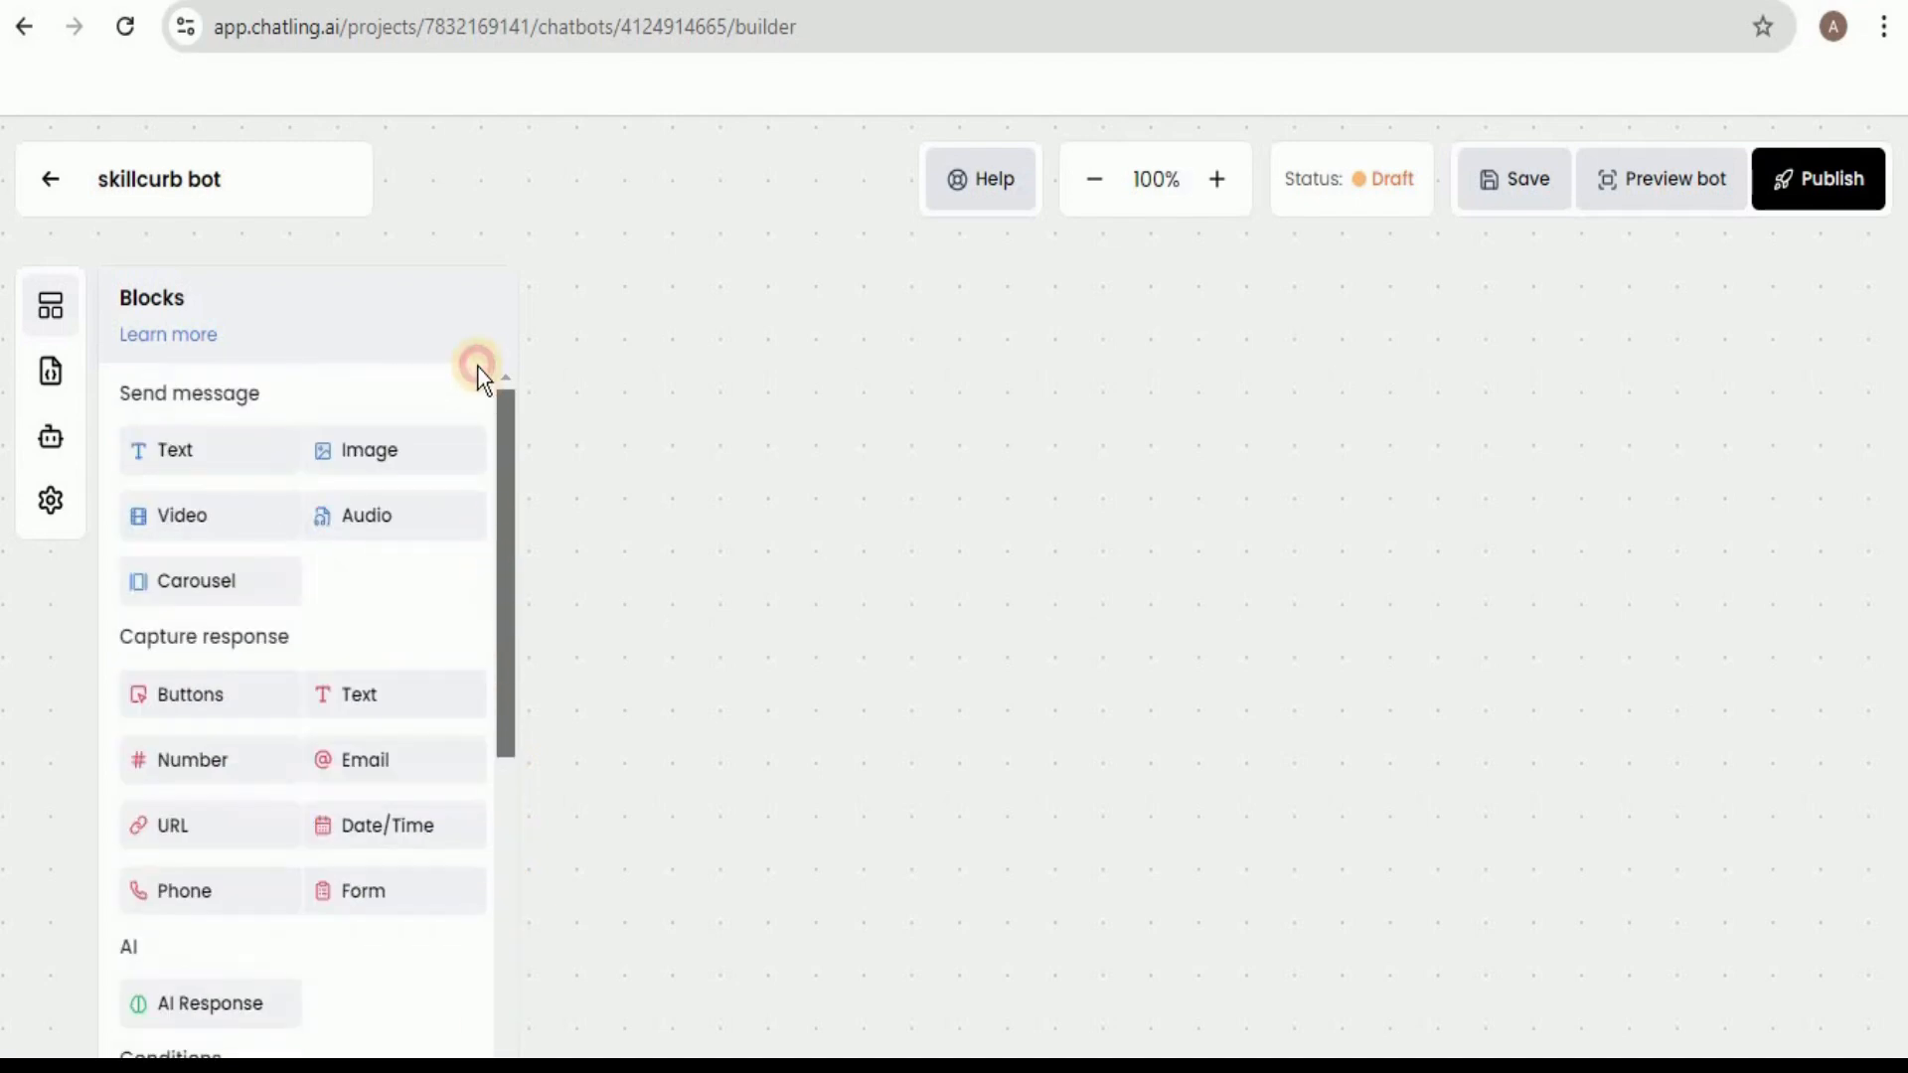
pyautogui.click(394, 235)
pyautogui.click(50, 373)
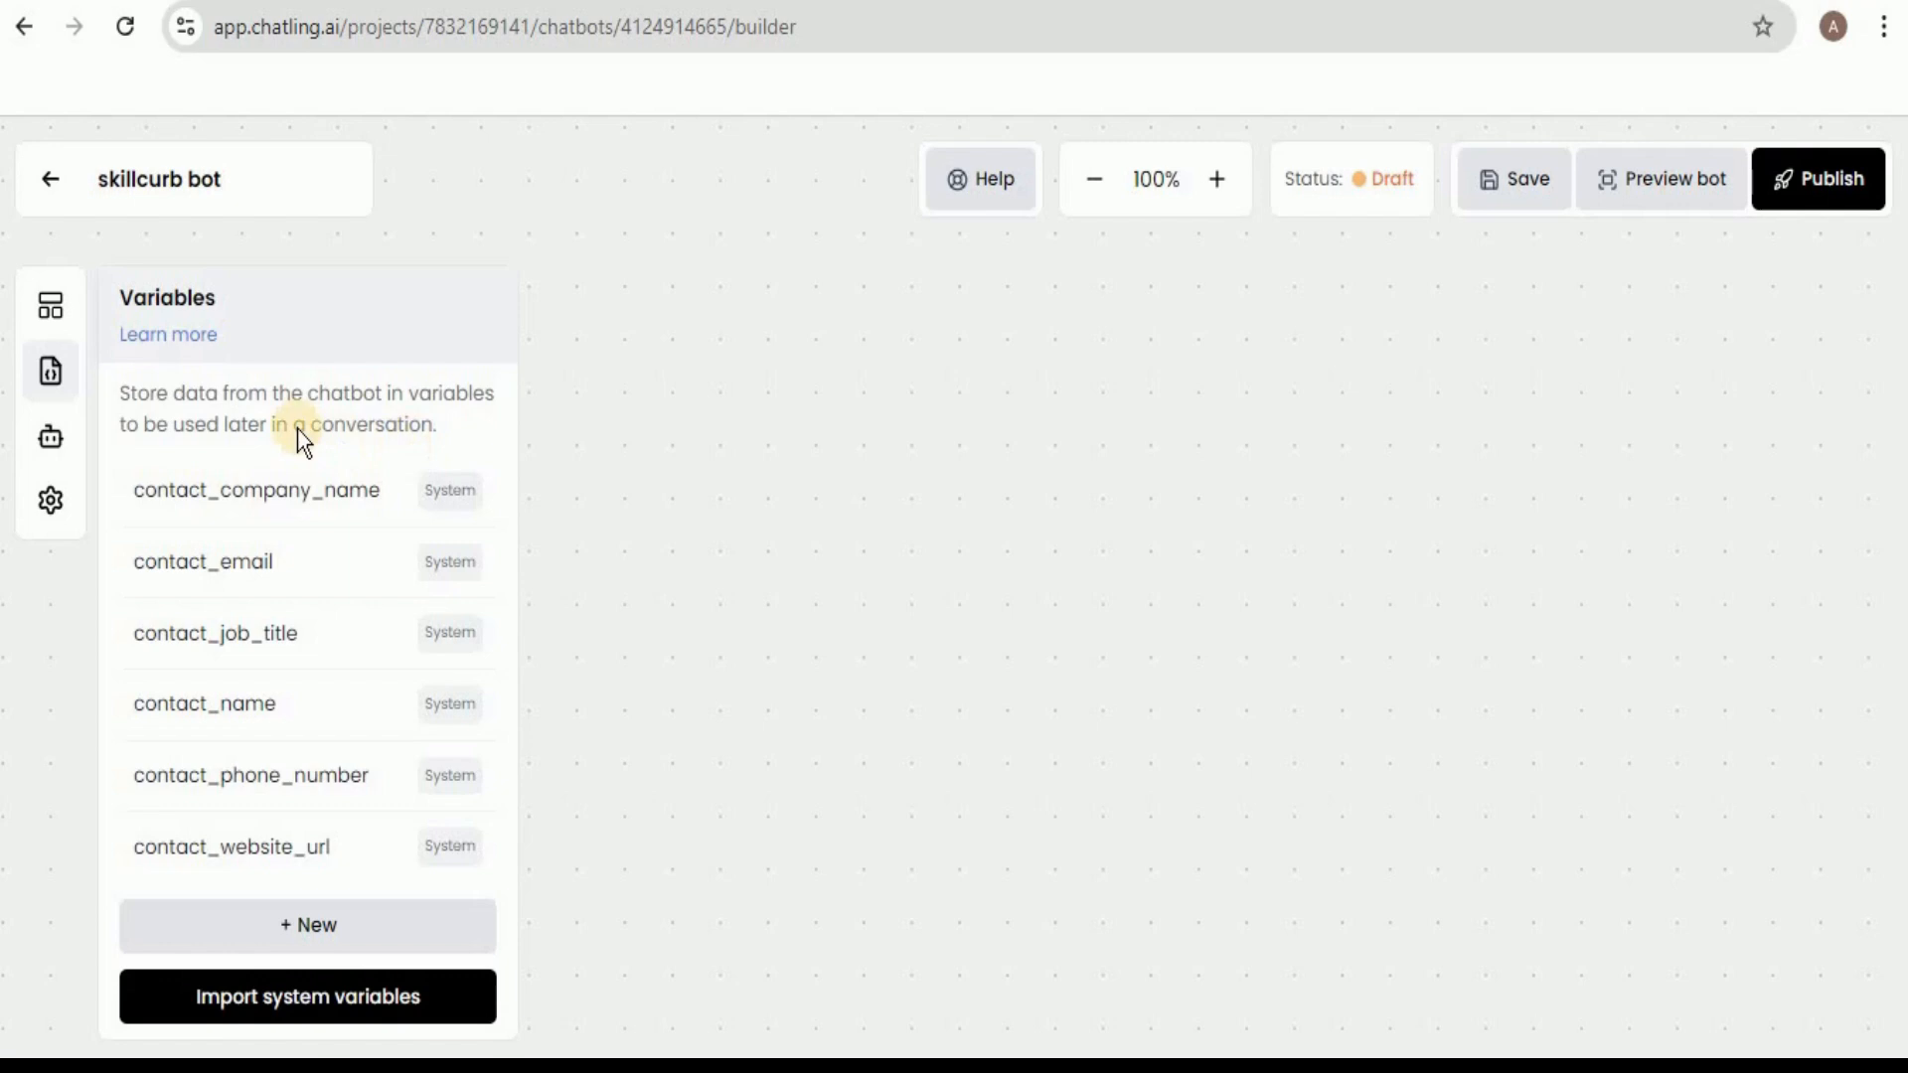
pyautogui.click(60, 437)
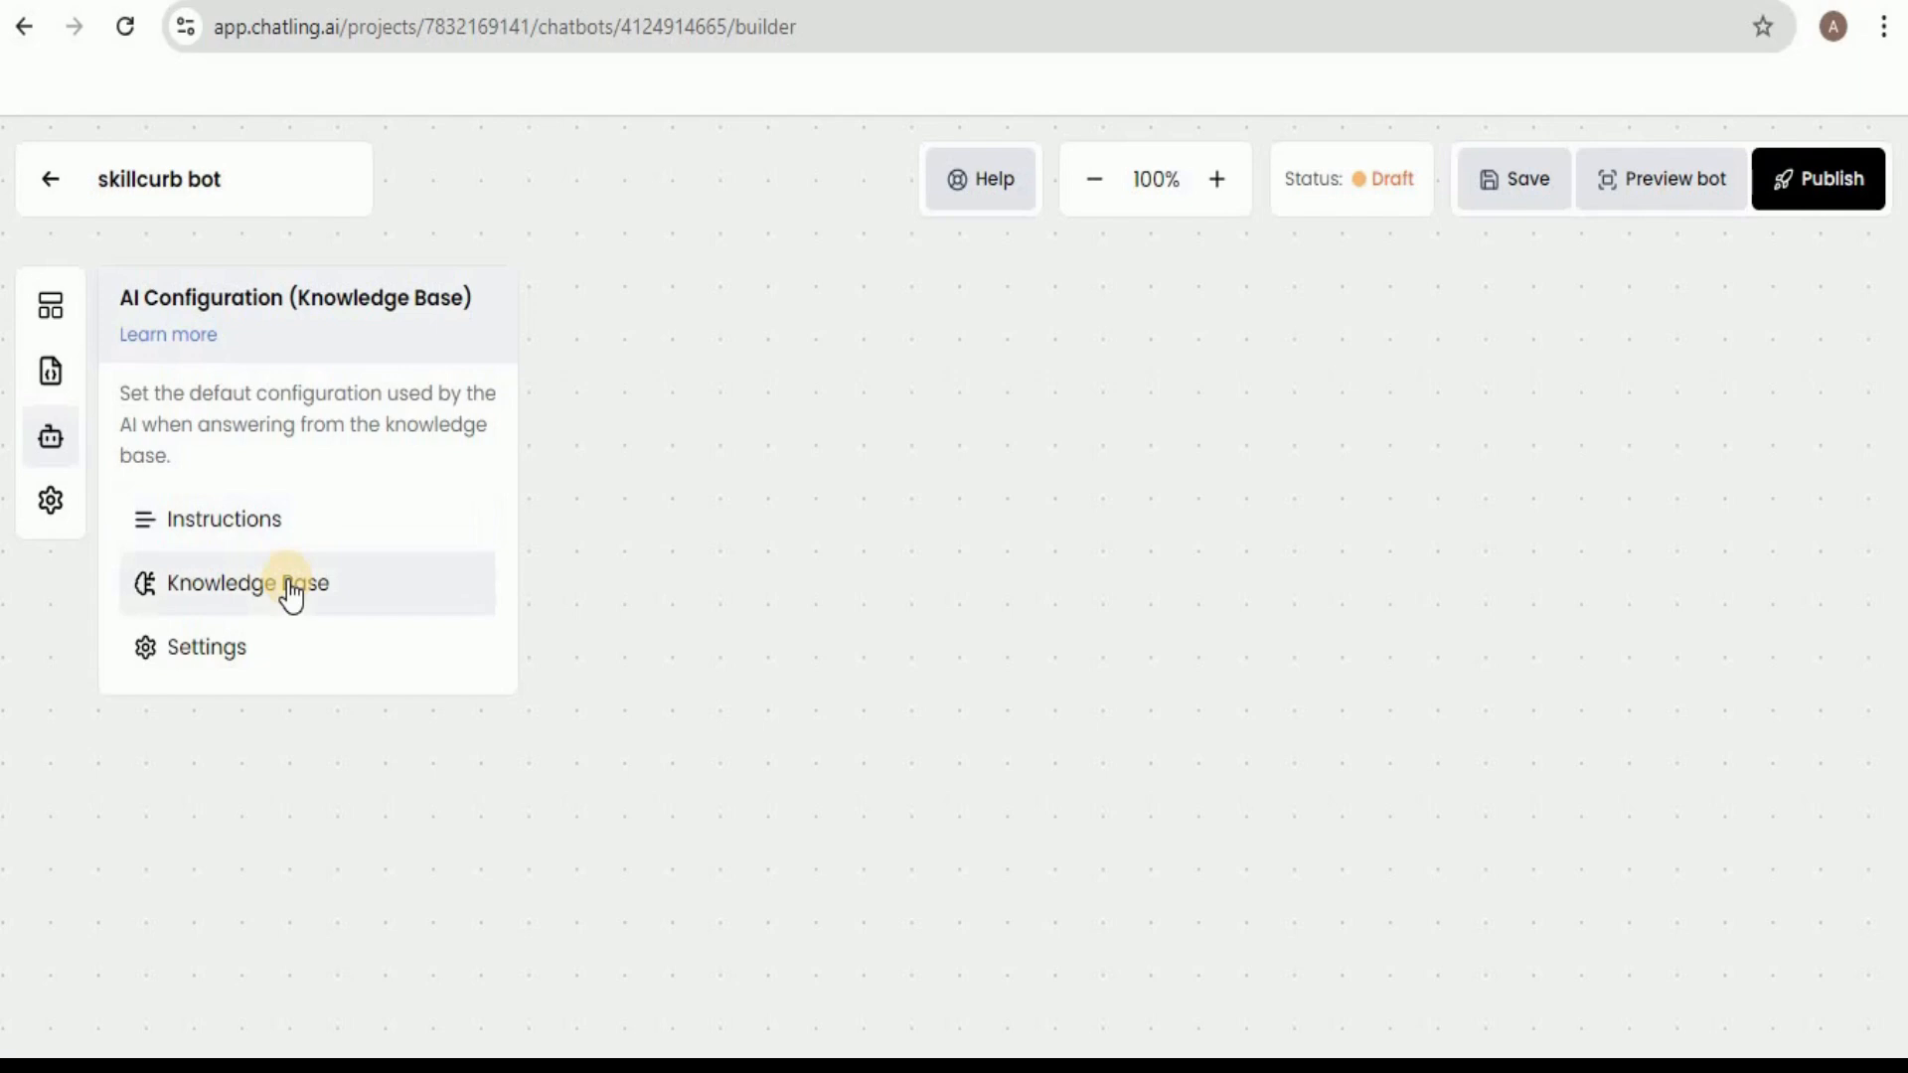
pyautogui.click(361, 807)
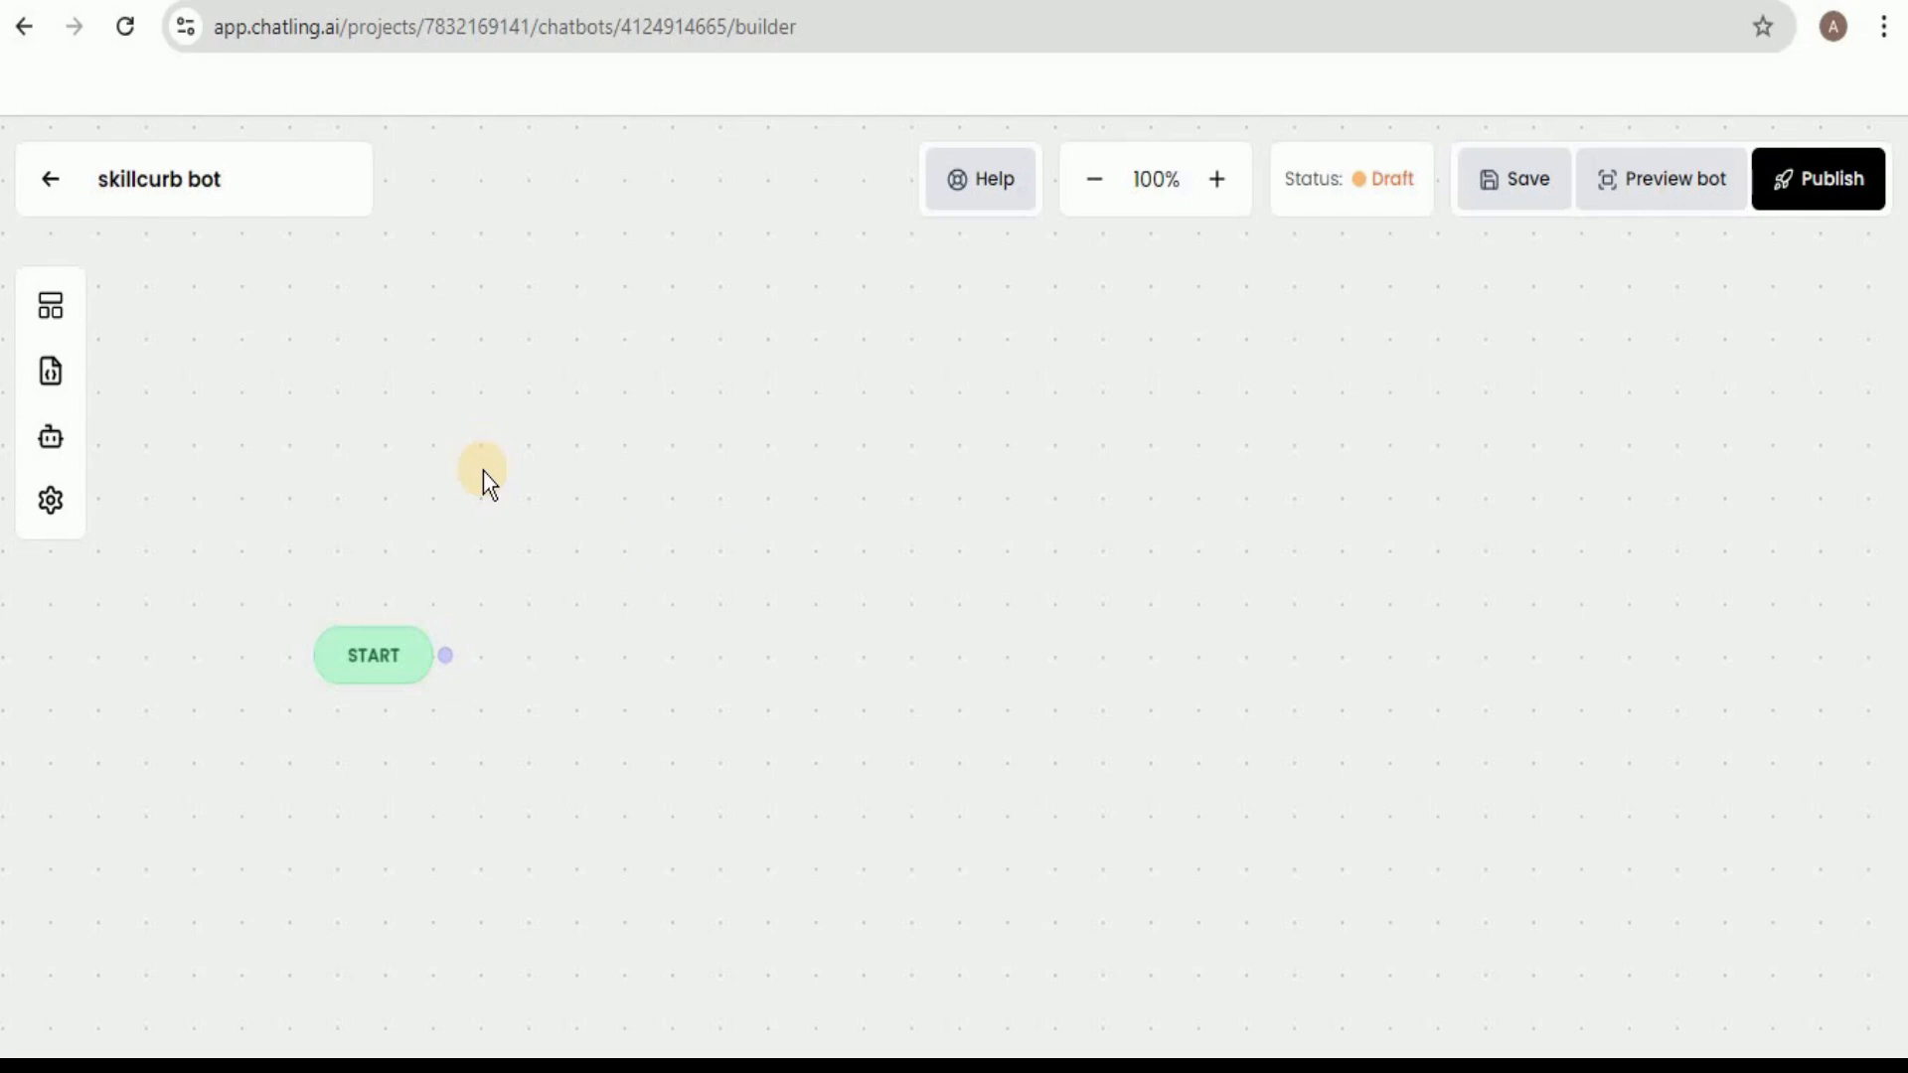
# Add a send-message Text block to the canvas and paste in the greeting that starts "Hi, I'm Skillcurb Chatbot.".
pyautogui.click(49, 316)
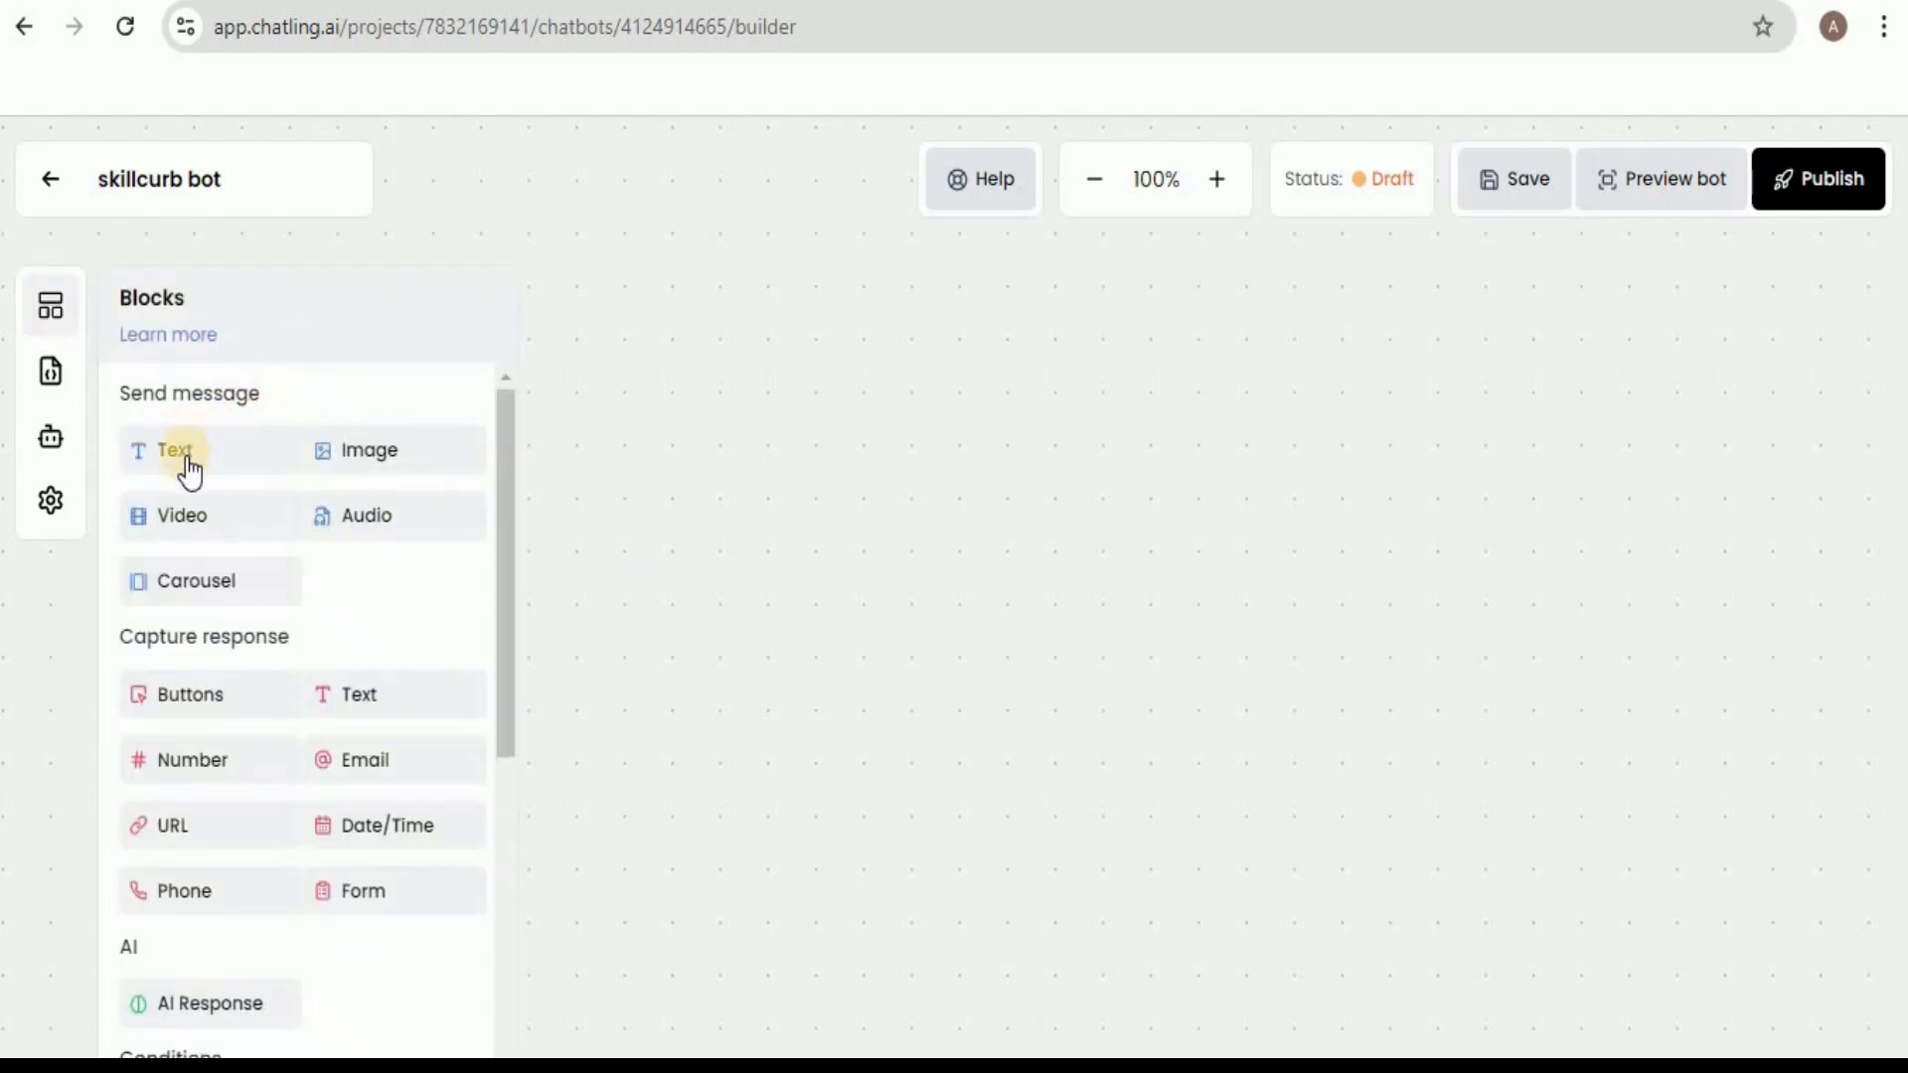
pyautogui.moveTo(188, 447); pyautogui.dragTo(670, 533)
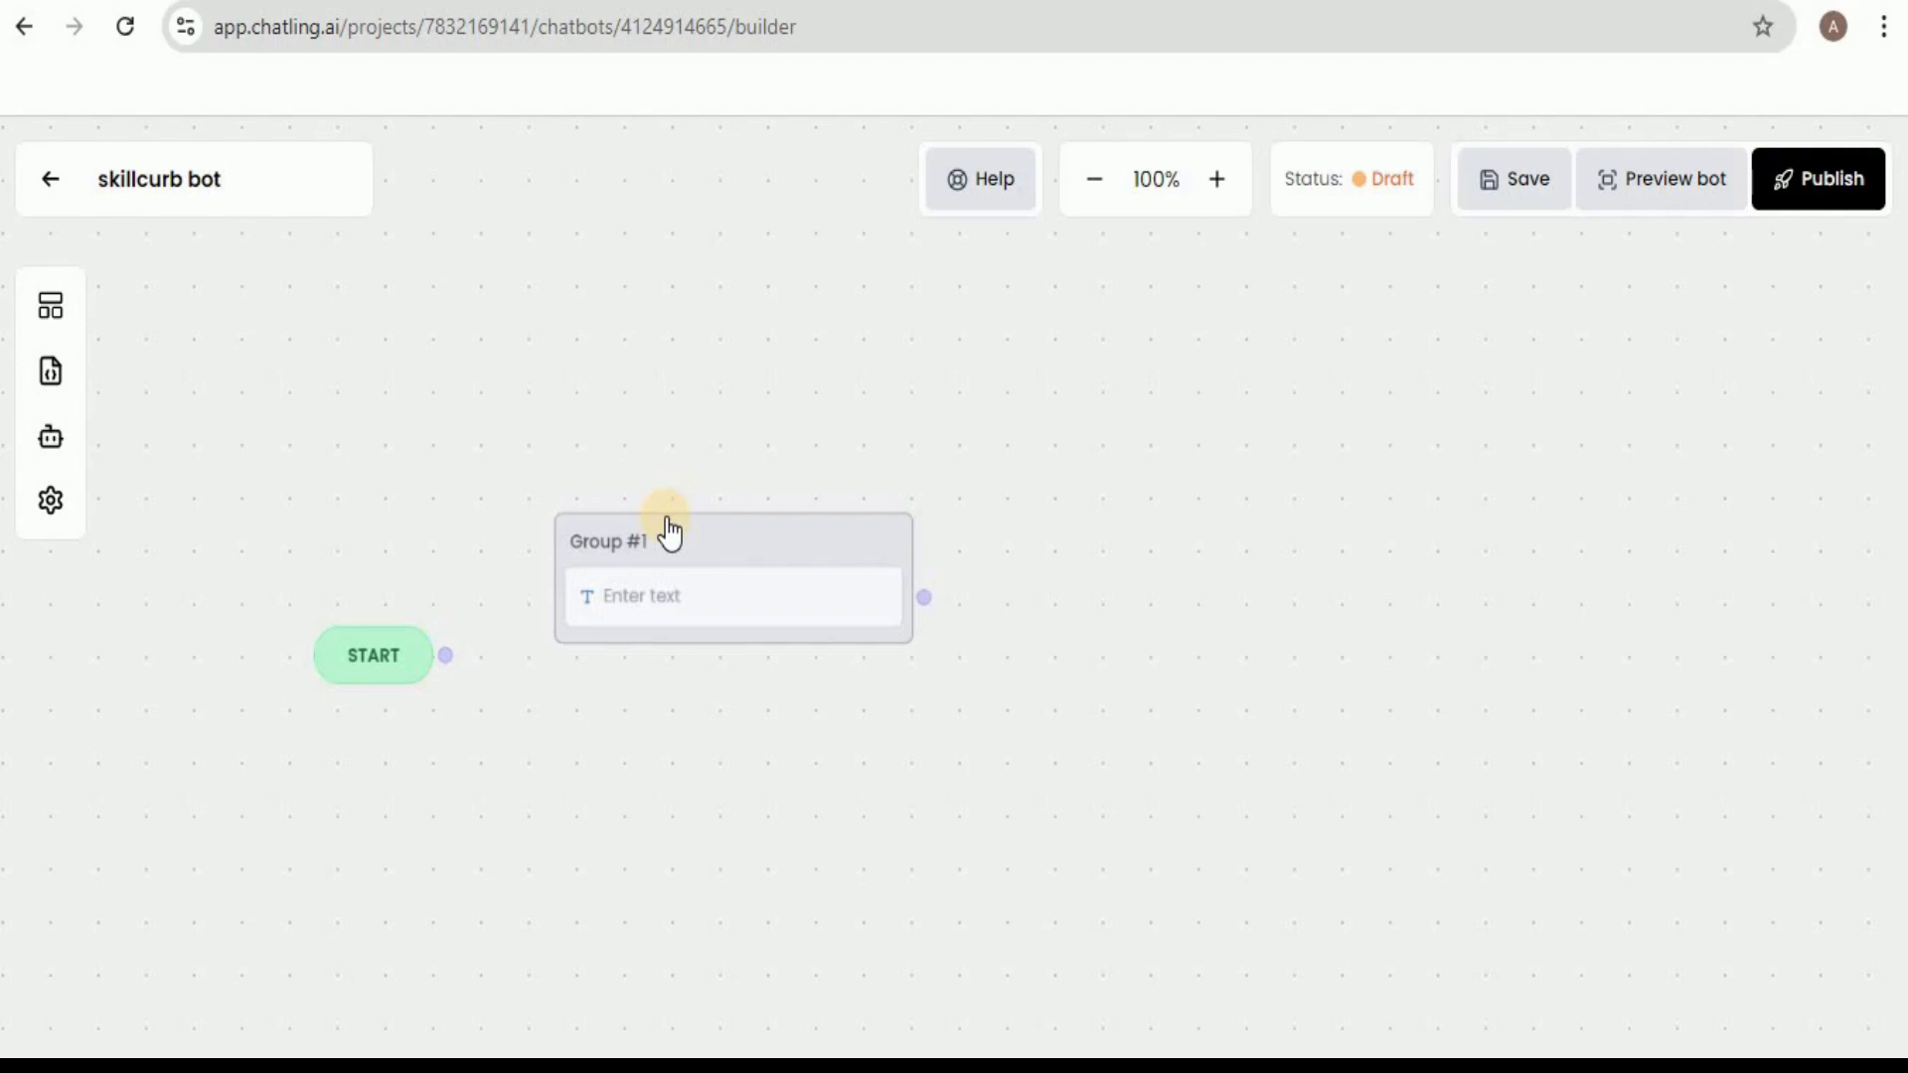
pyautogui.click(660, 606)
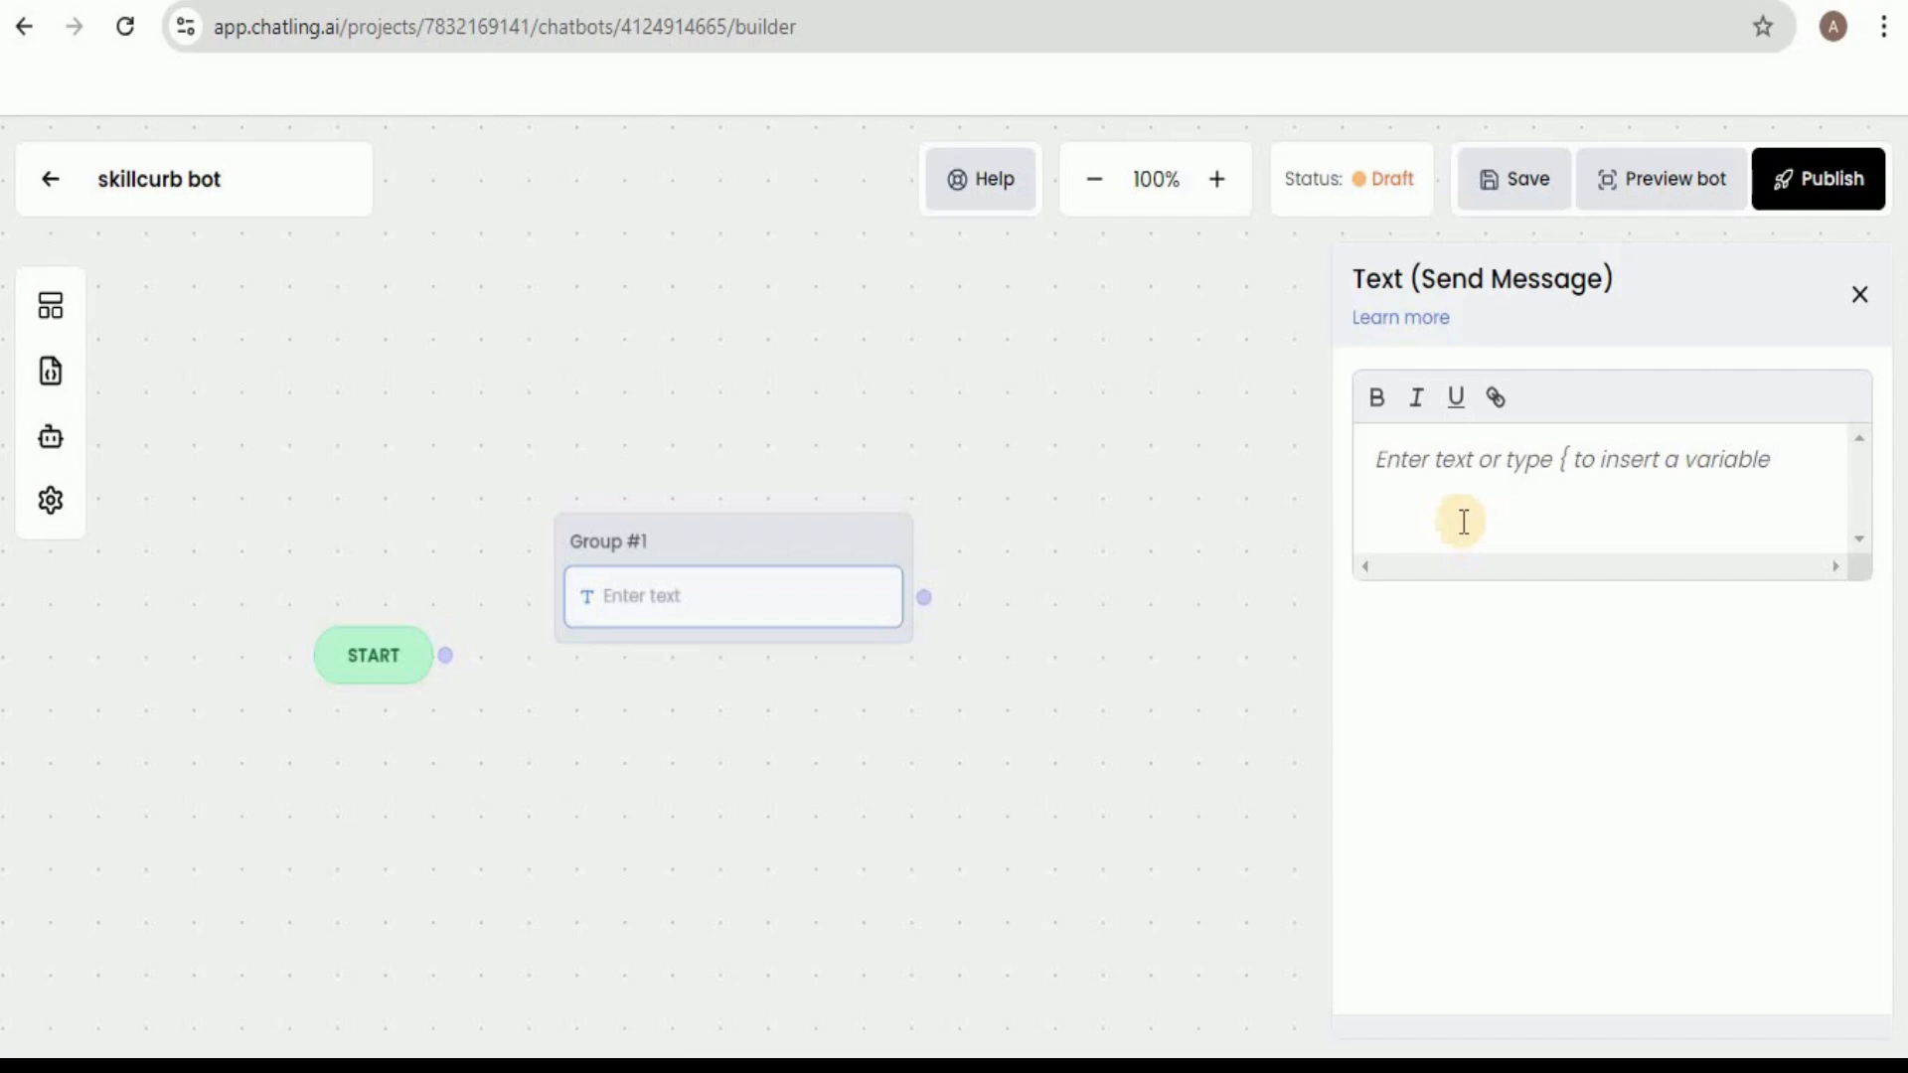
pyautogui.click(1552, 491)
pyautogui.write("Hi, I'm Skillcurb Chatbot.  I'm here to assist you with whatever you need. Whether you have questions, need help with a task, or just want to explore, I'm ready to help.")
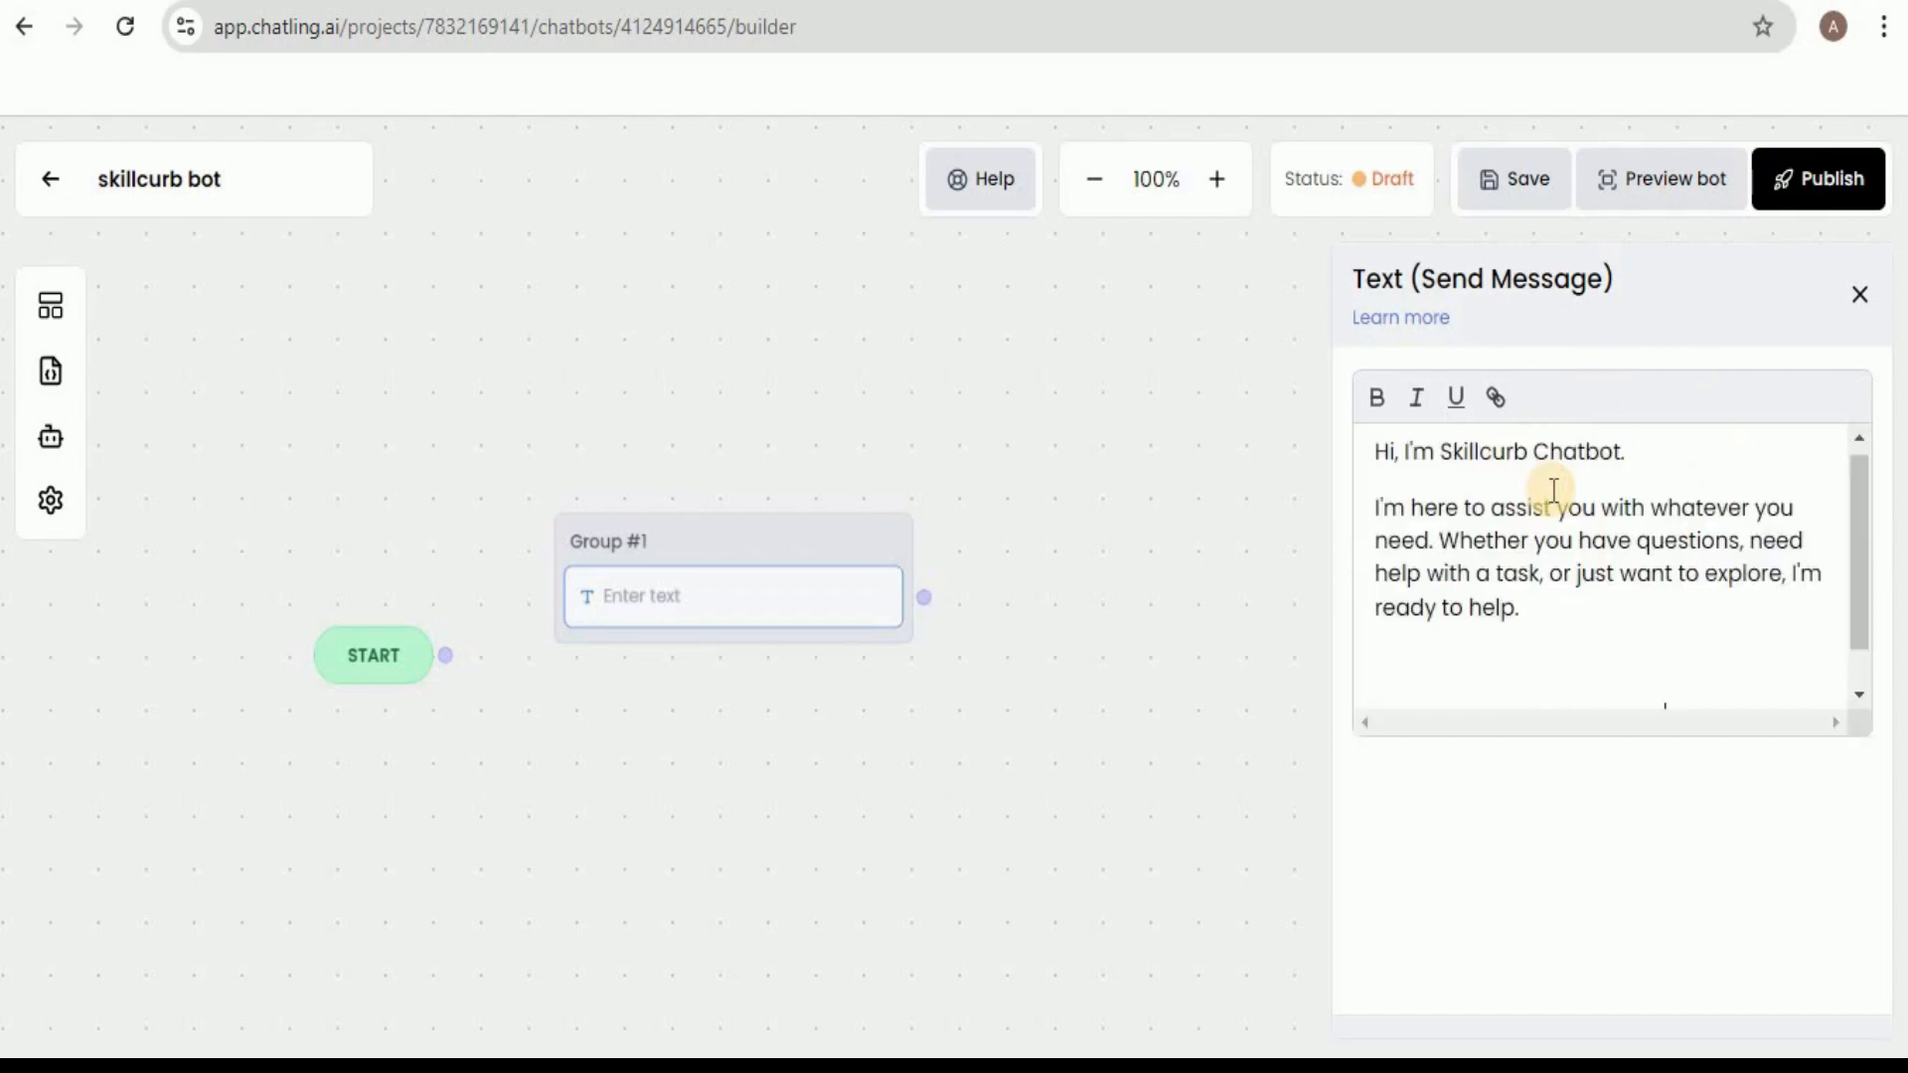
# Make "Skillcurb Chatbot" bold in the greeting and connect START to Group #1.
pyautogui.moveTo(1440, 447); pyautogui.dragTo(1628, 460)
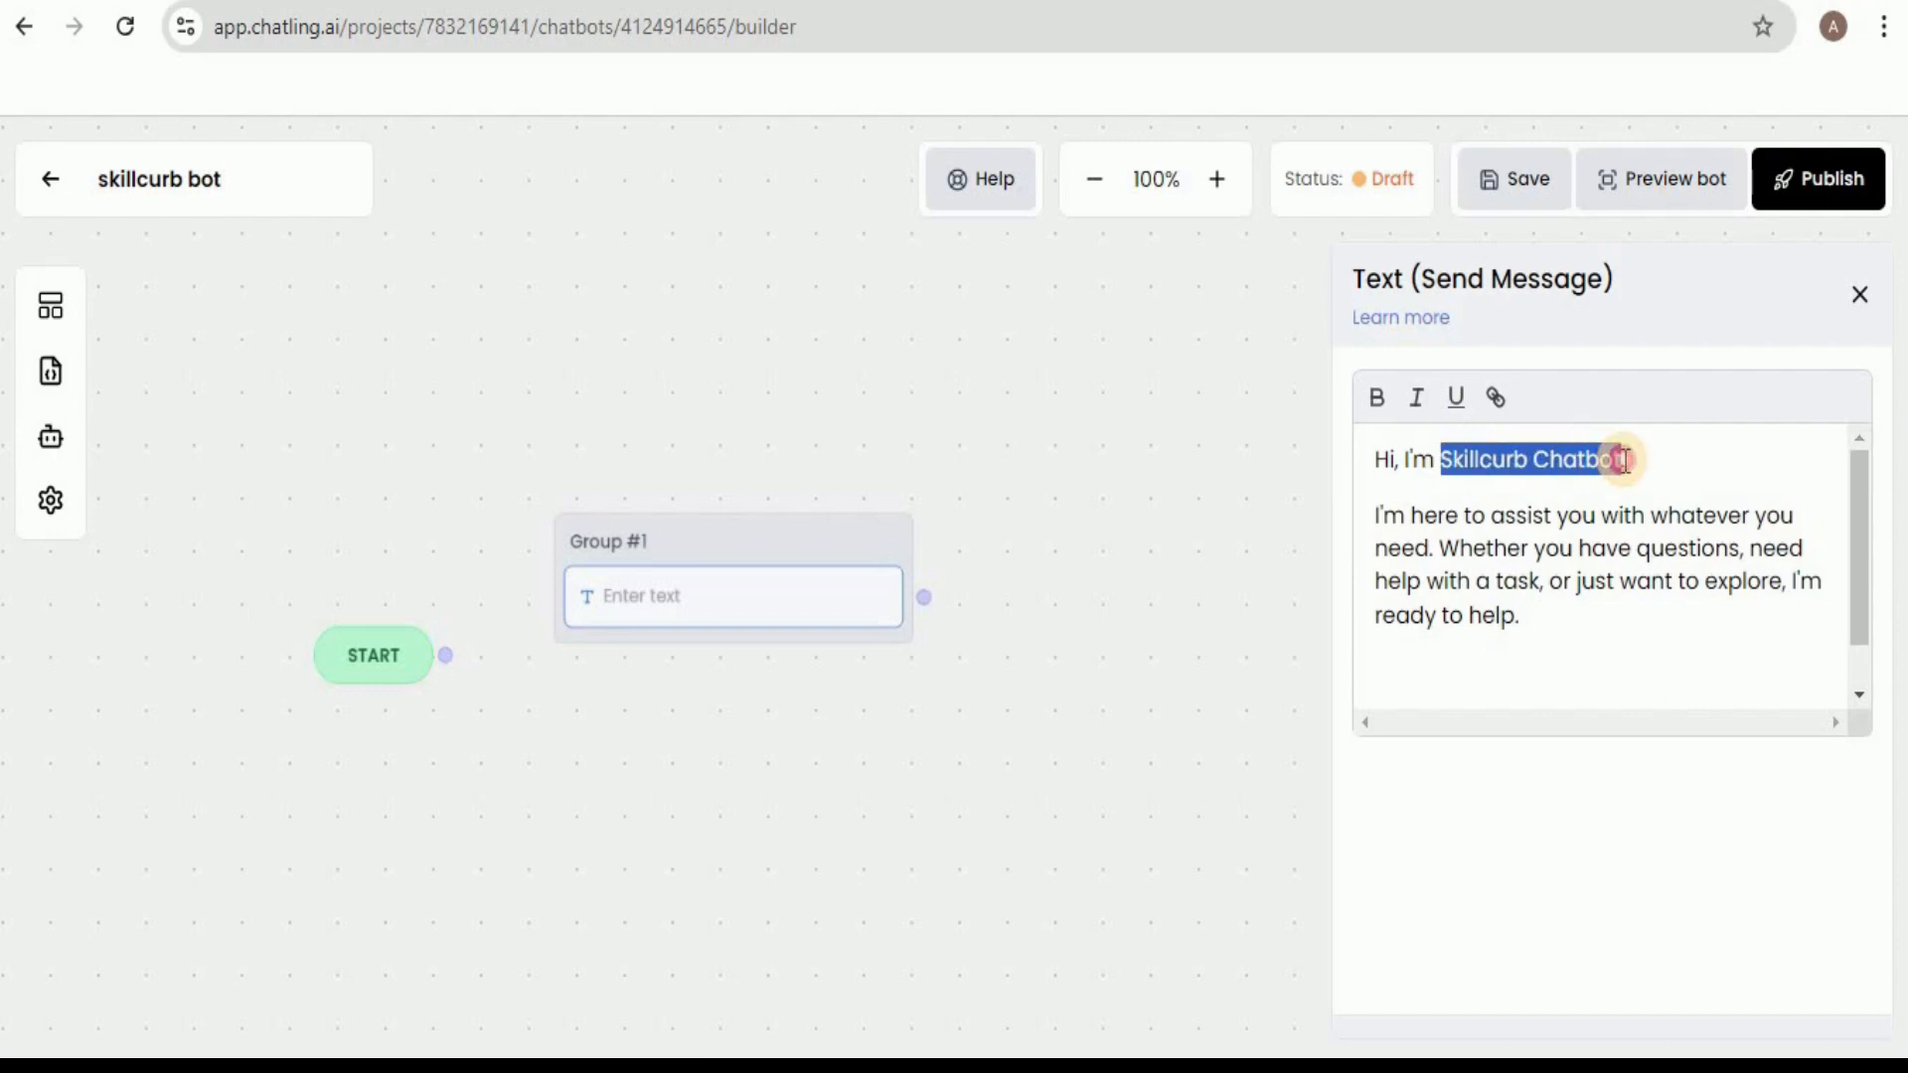
pyautogui.click(1375, 399)
pyautogui.click(1682, 608)
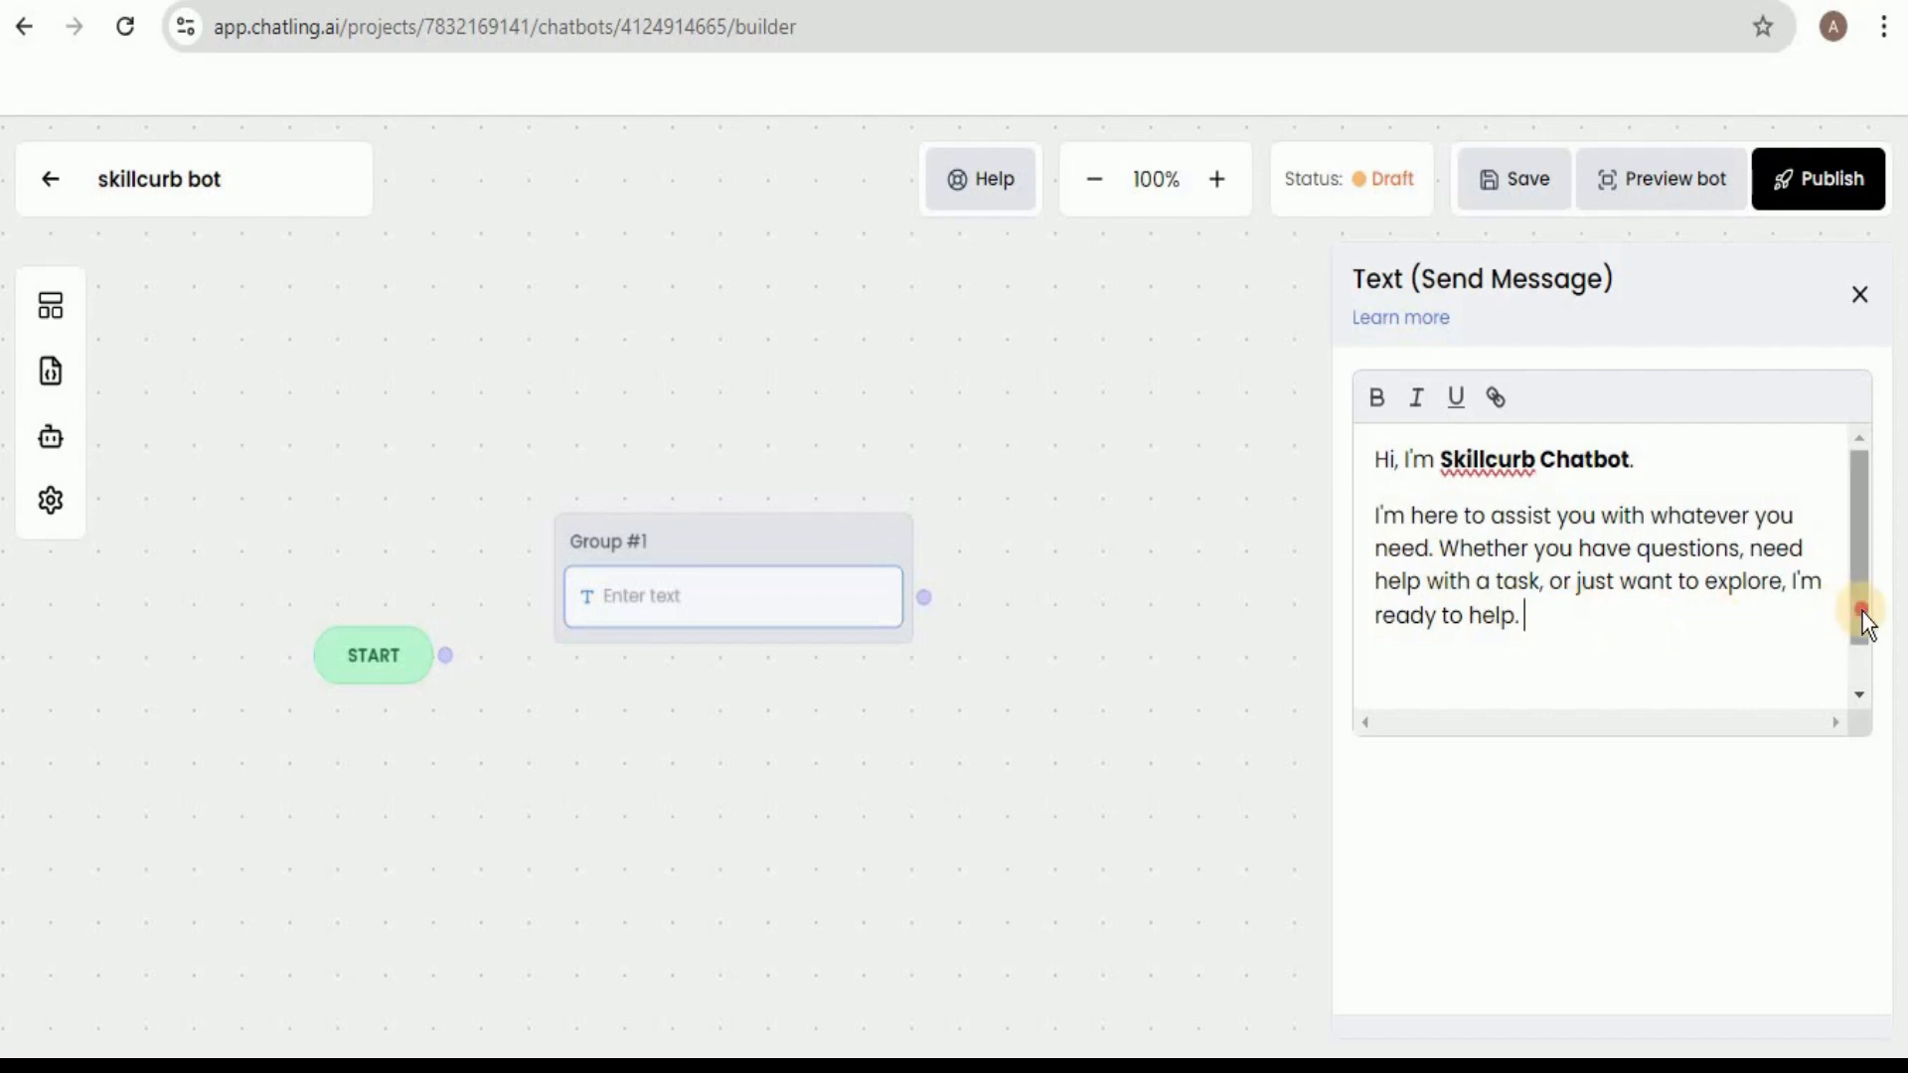
pyautogui.moveTo(1860, 617); pyautogui.dragTo(1860, 711)
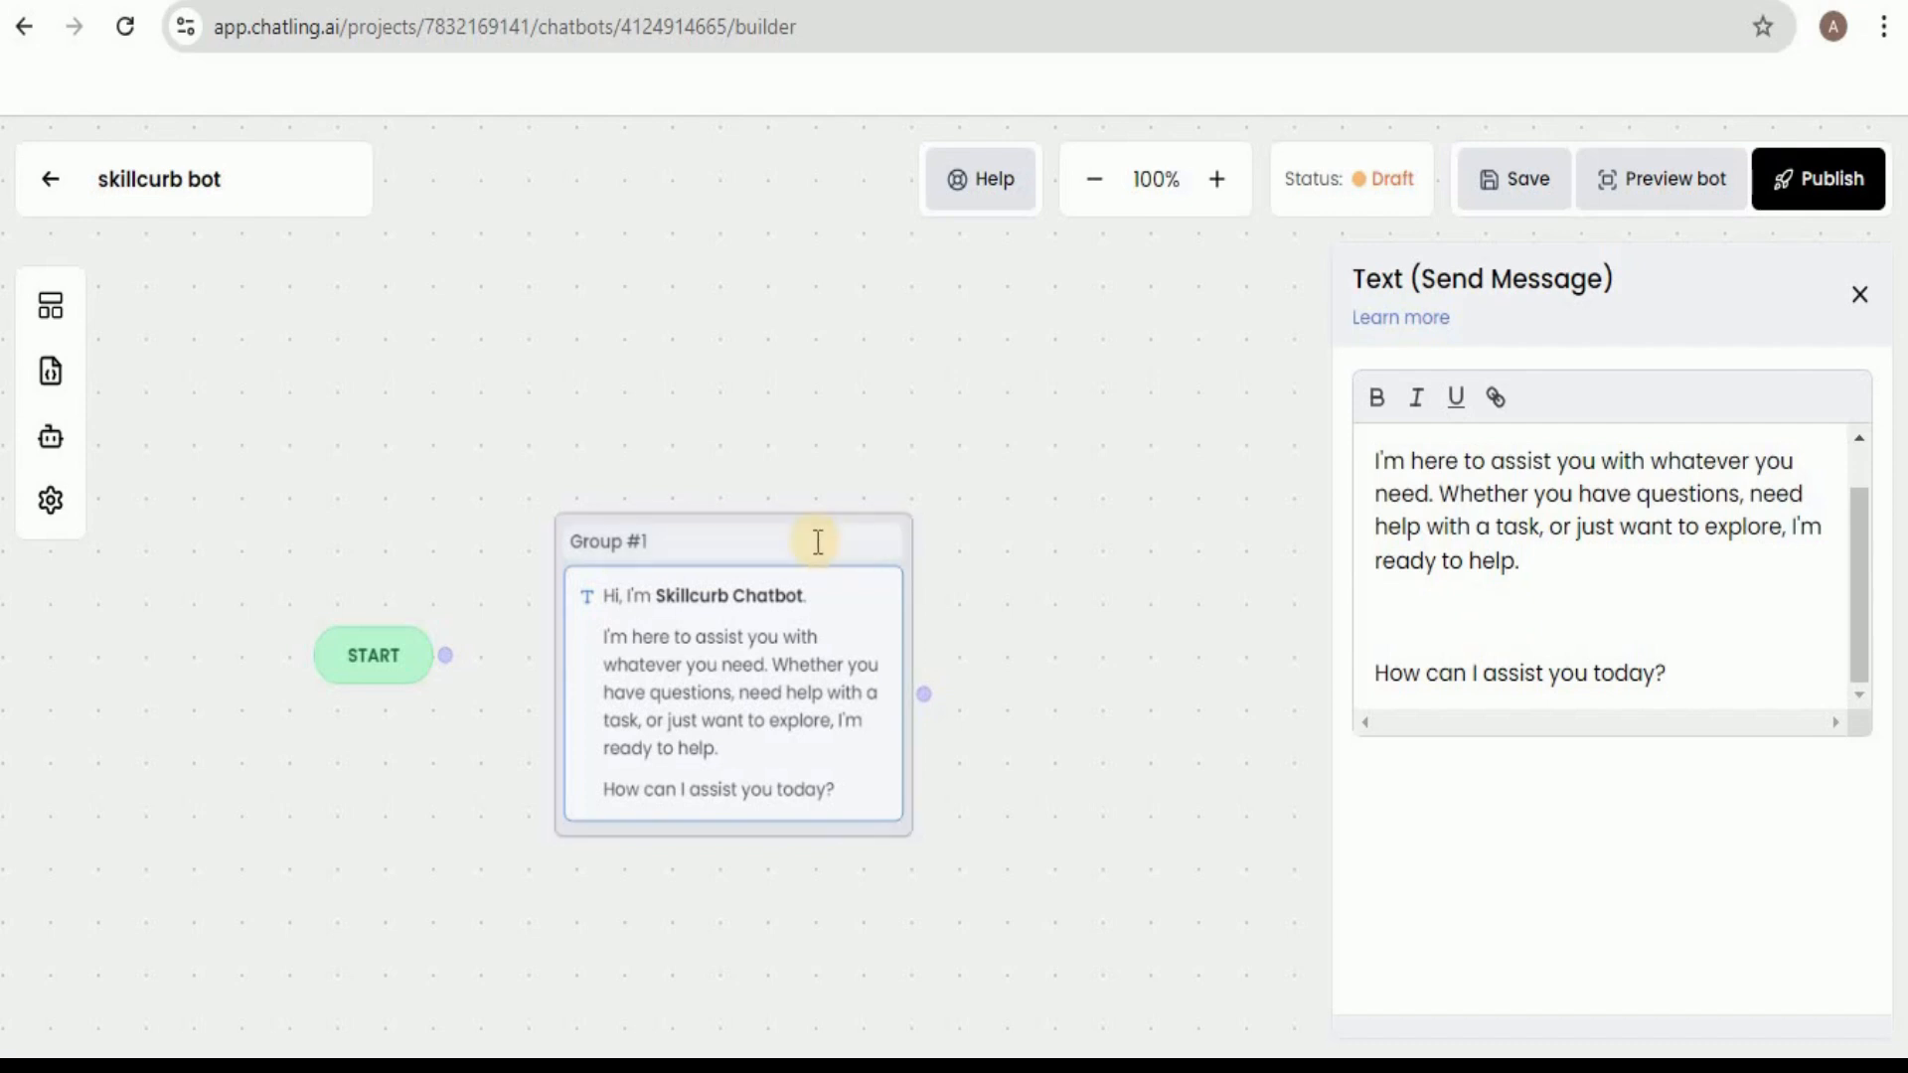
pyautogui.moveTo(533, 614); pyautogui.dragTo(553, 606)
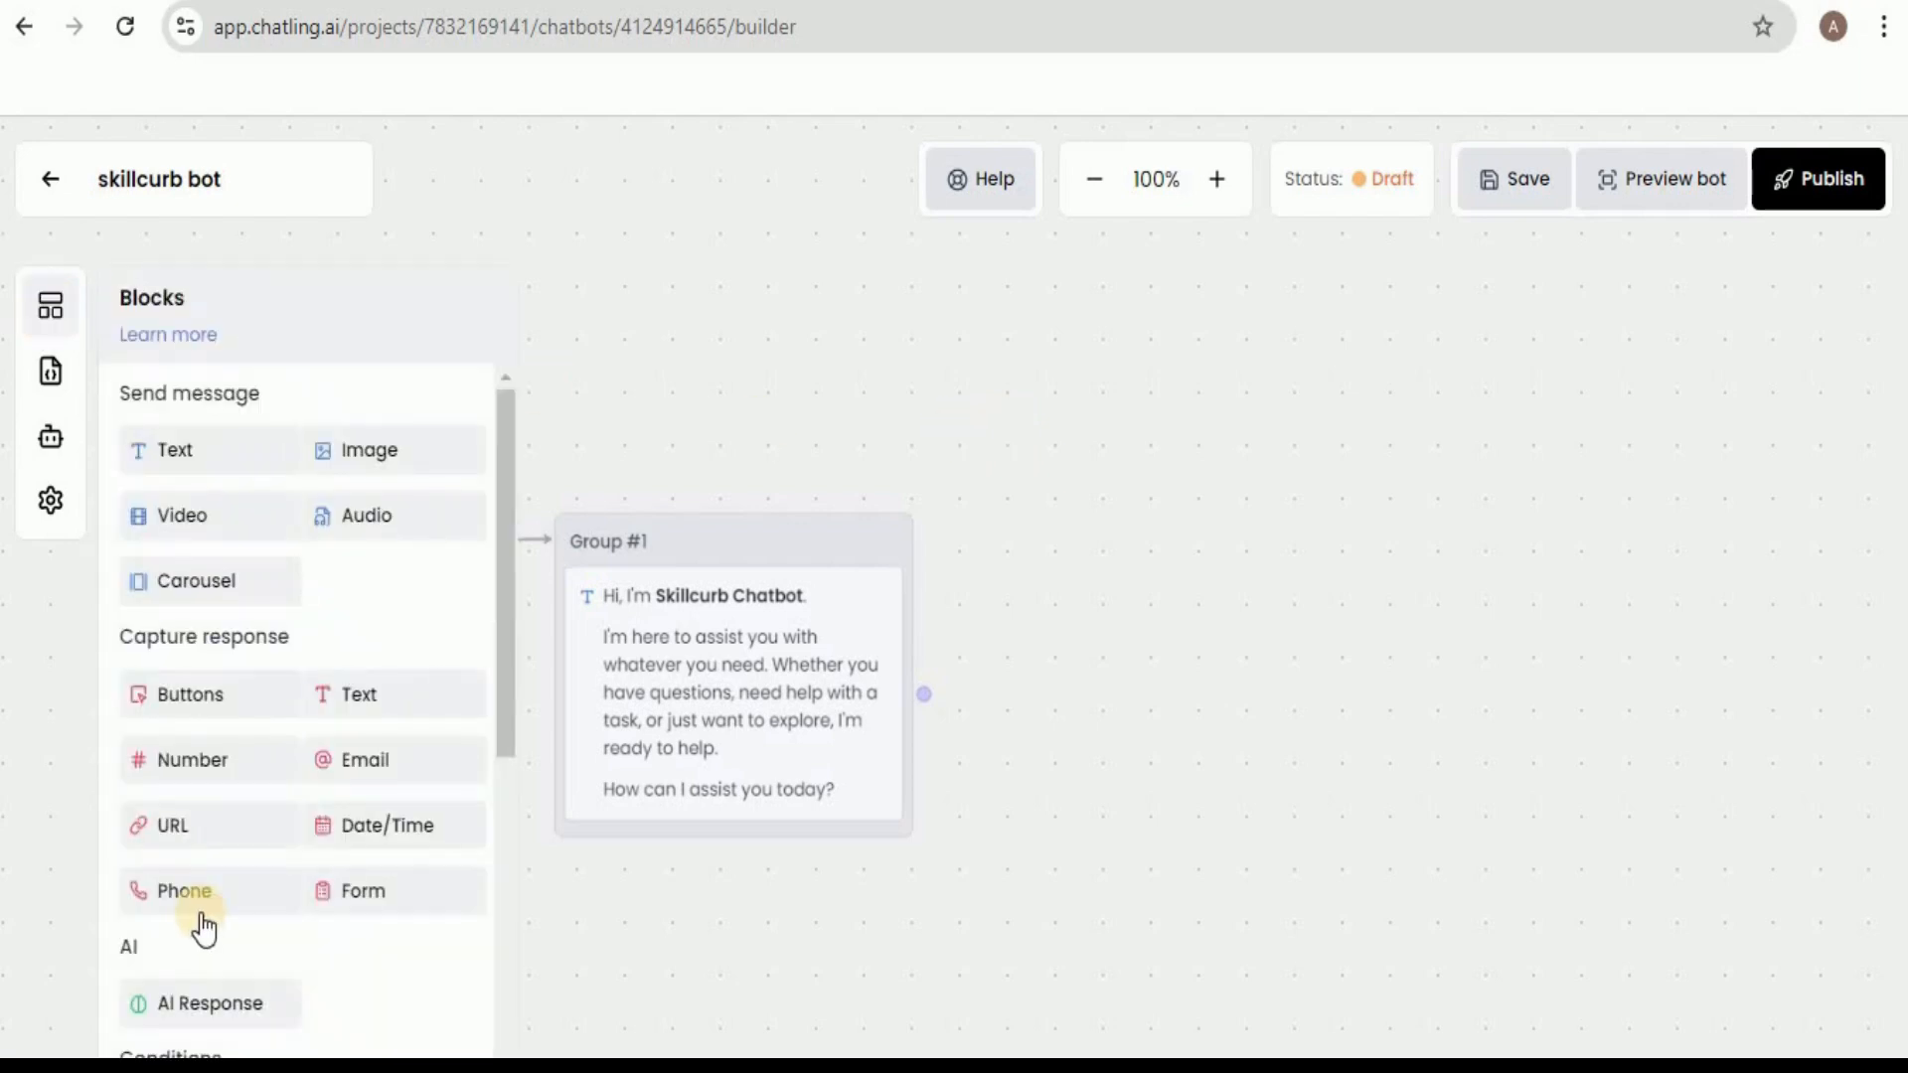
# Add an AI Response block as a new group and position it beyond the greeting group, slightly higher on the canvas.
pyautogui.moveTo(189, 1003); pyautogui.dragTo(1212, 459)
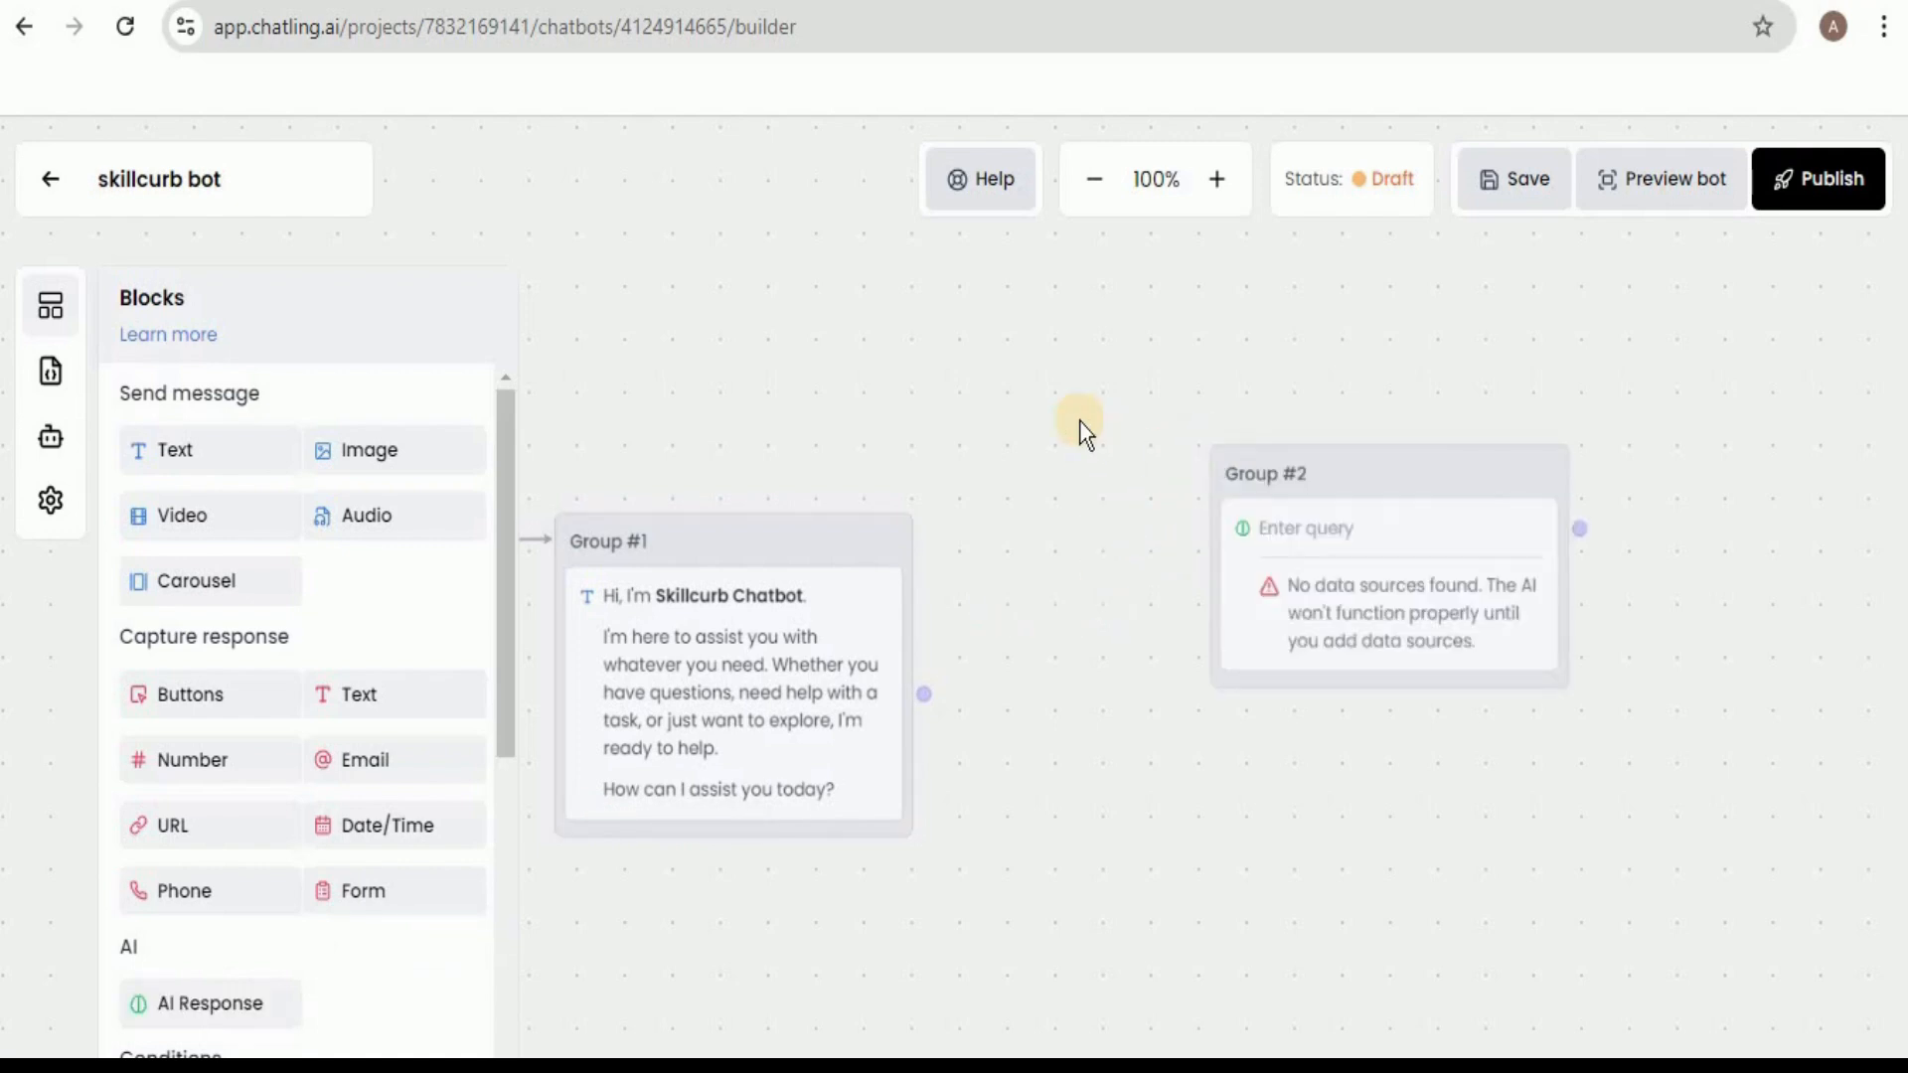
pyautogui.click(1081, 427)
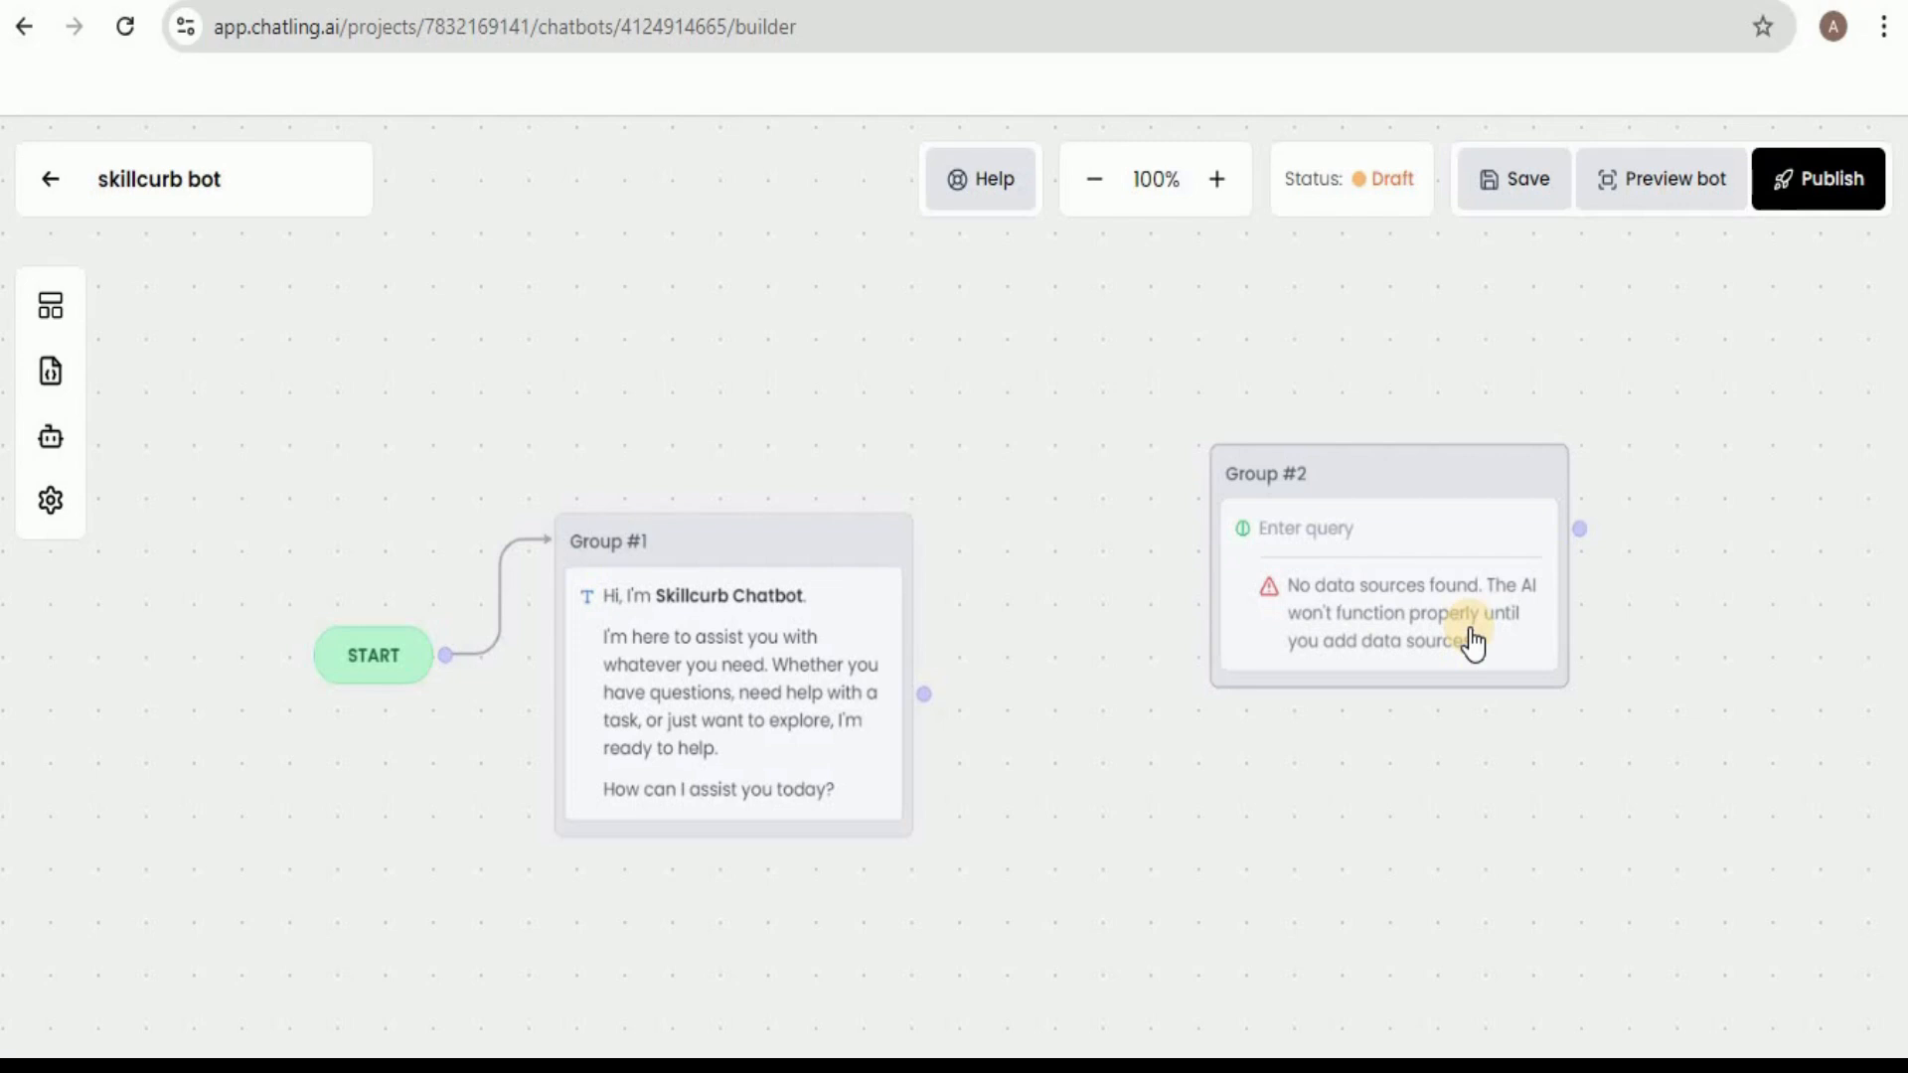
pyautogui.moveTo(1359, 455); pyautogui.dragTo(1255, 422)
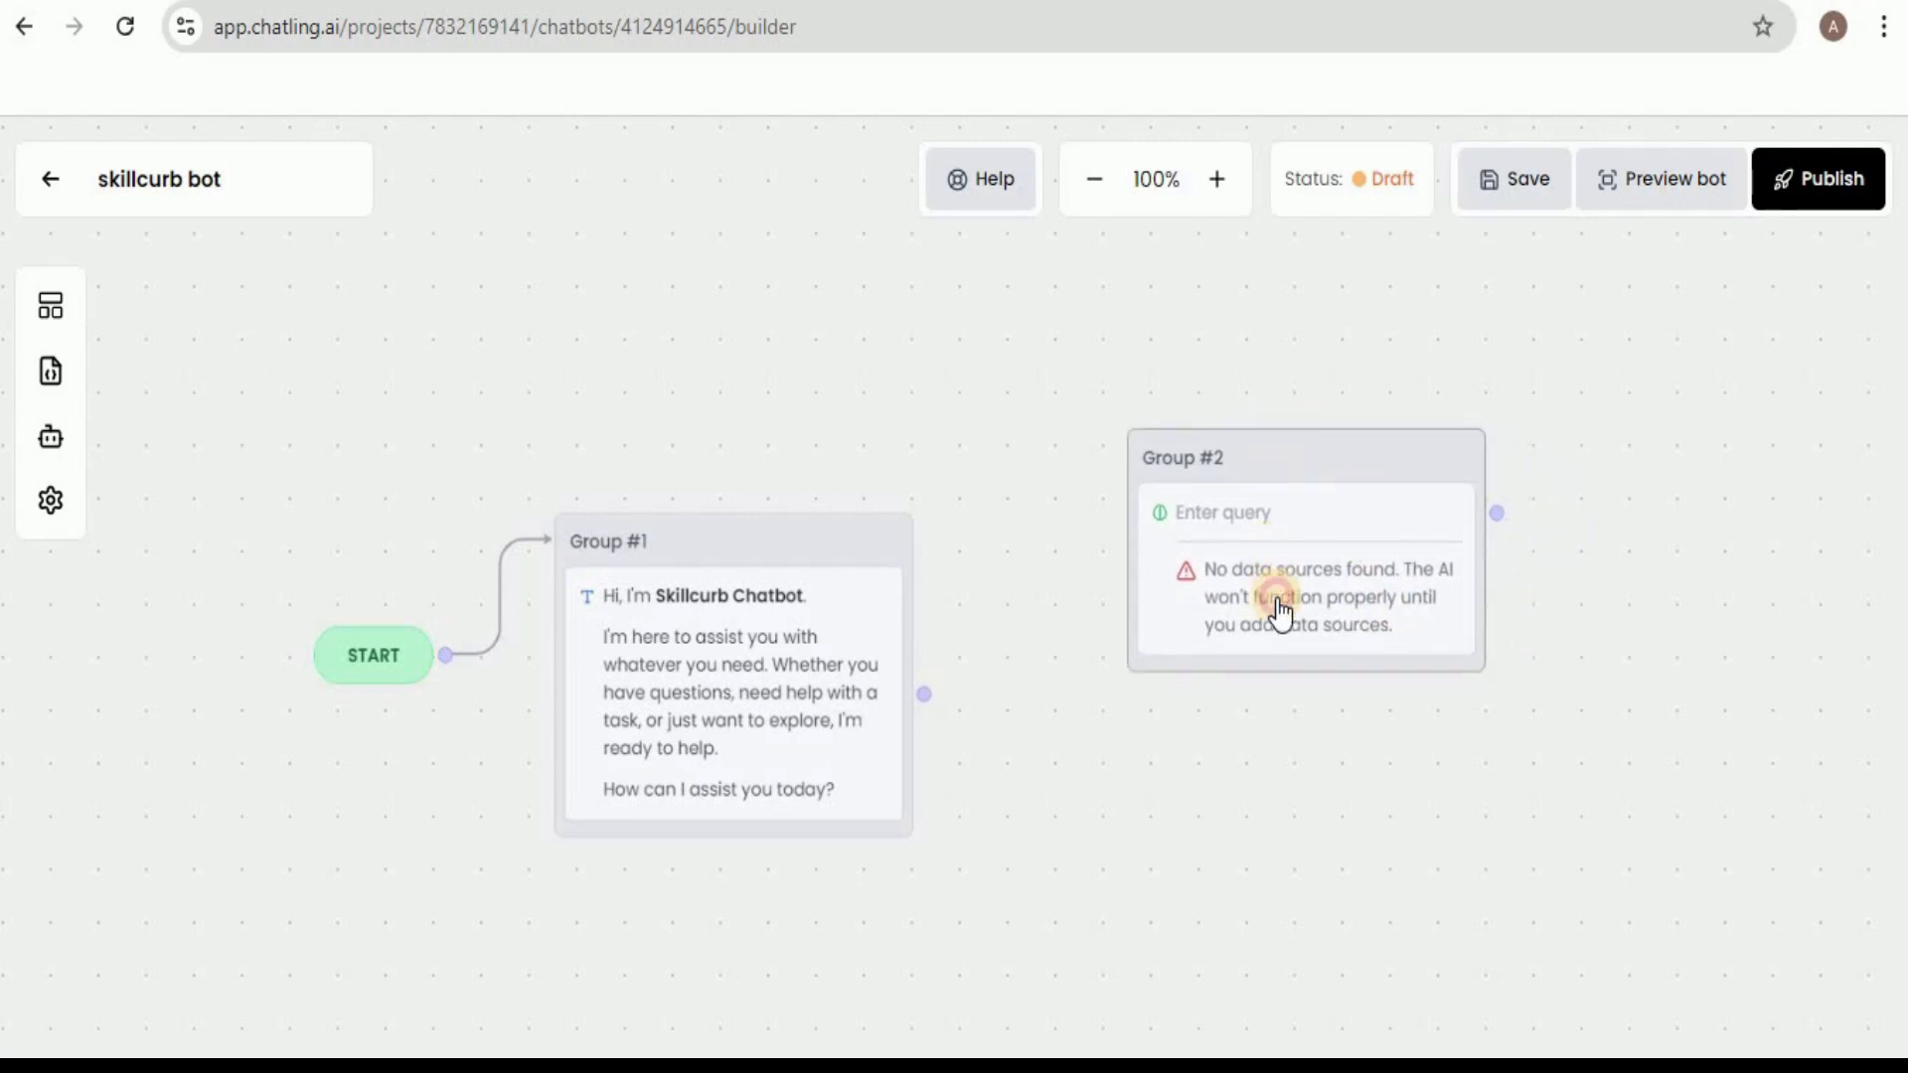
# Add a Document data source for the AI Response block by uploading and submitting skillcurb-data.pdf from Downloads.
pyautogui.click(1279, 611)
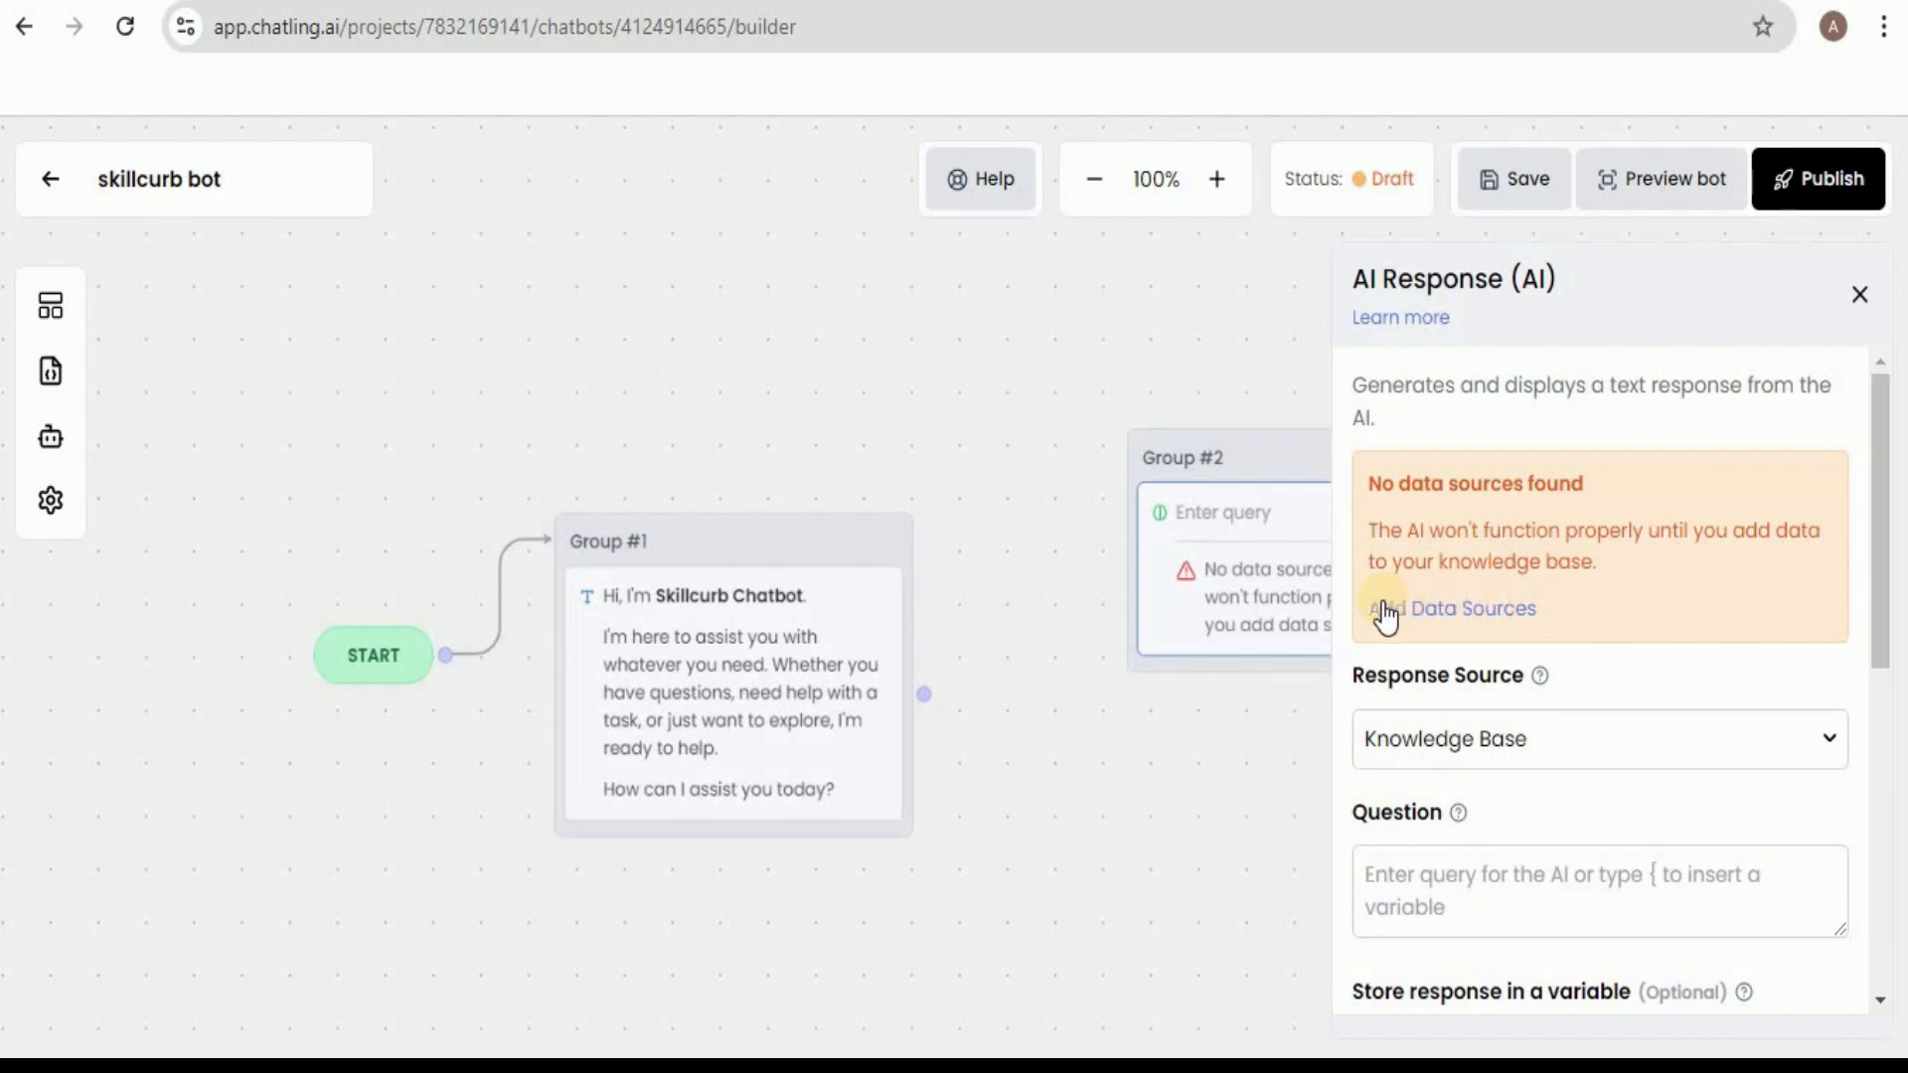
pyautogui.click(1460, 622)
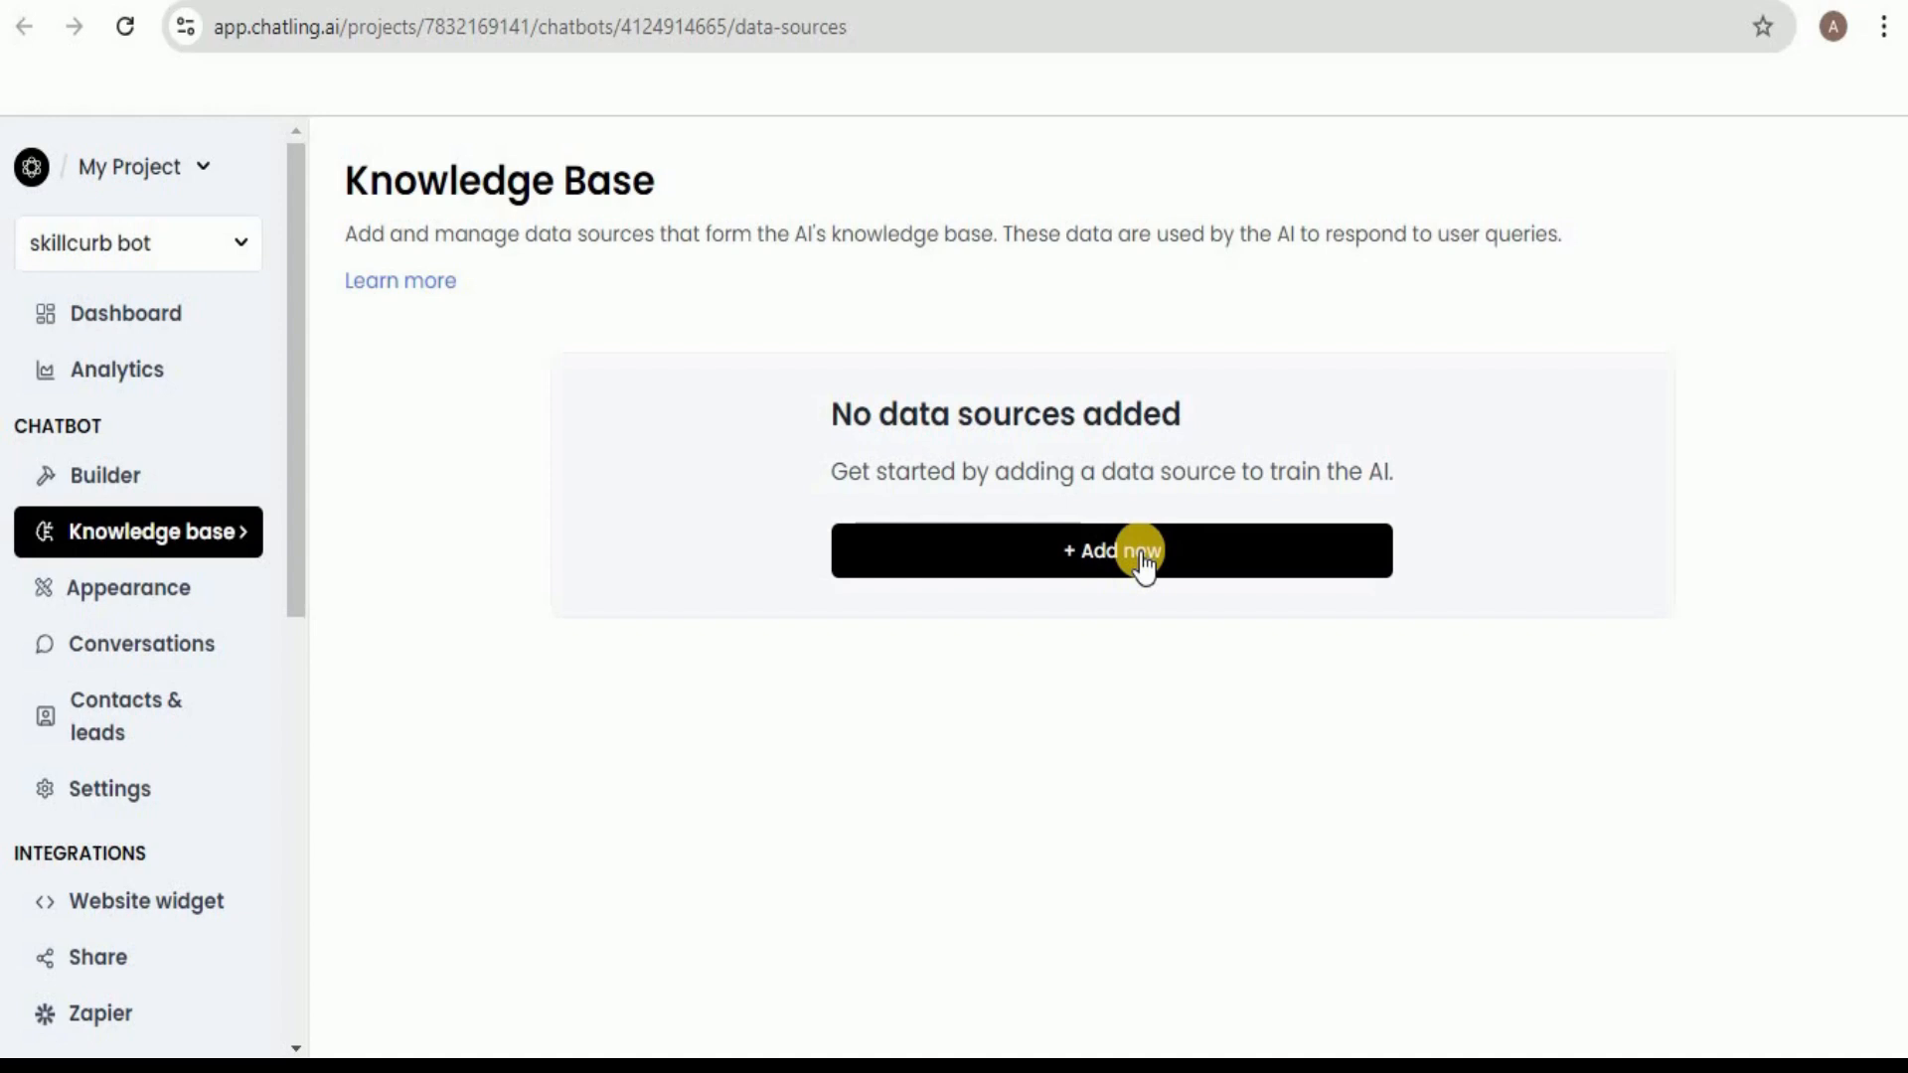
pyautogui.click(1141, 553)
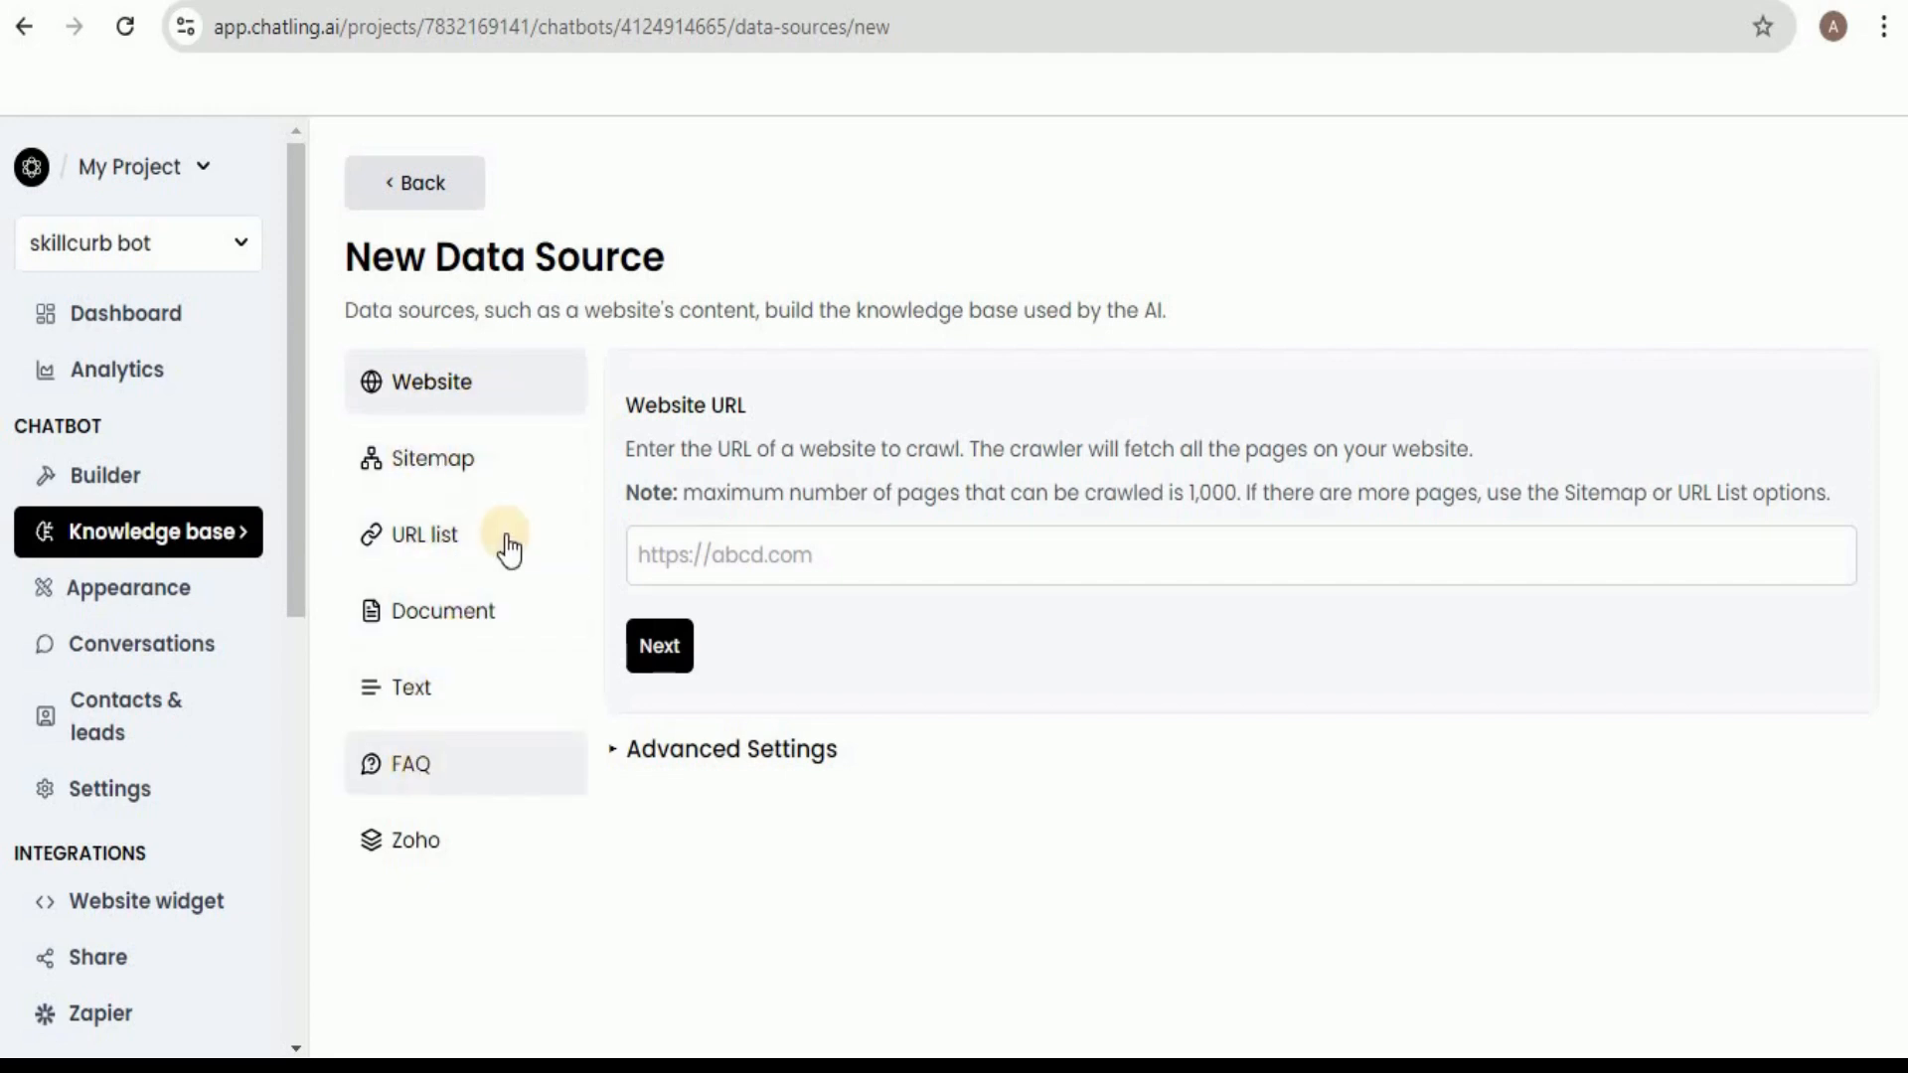
pyautogui.click(462, 629)
pyautogui.click(1047, 660)
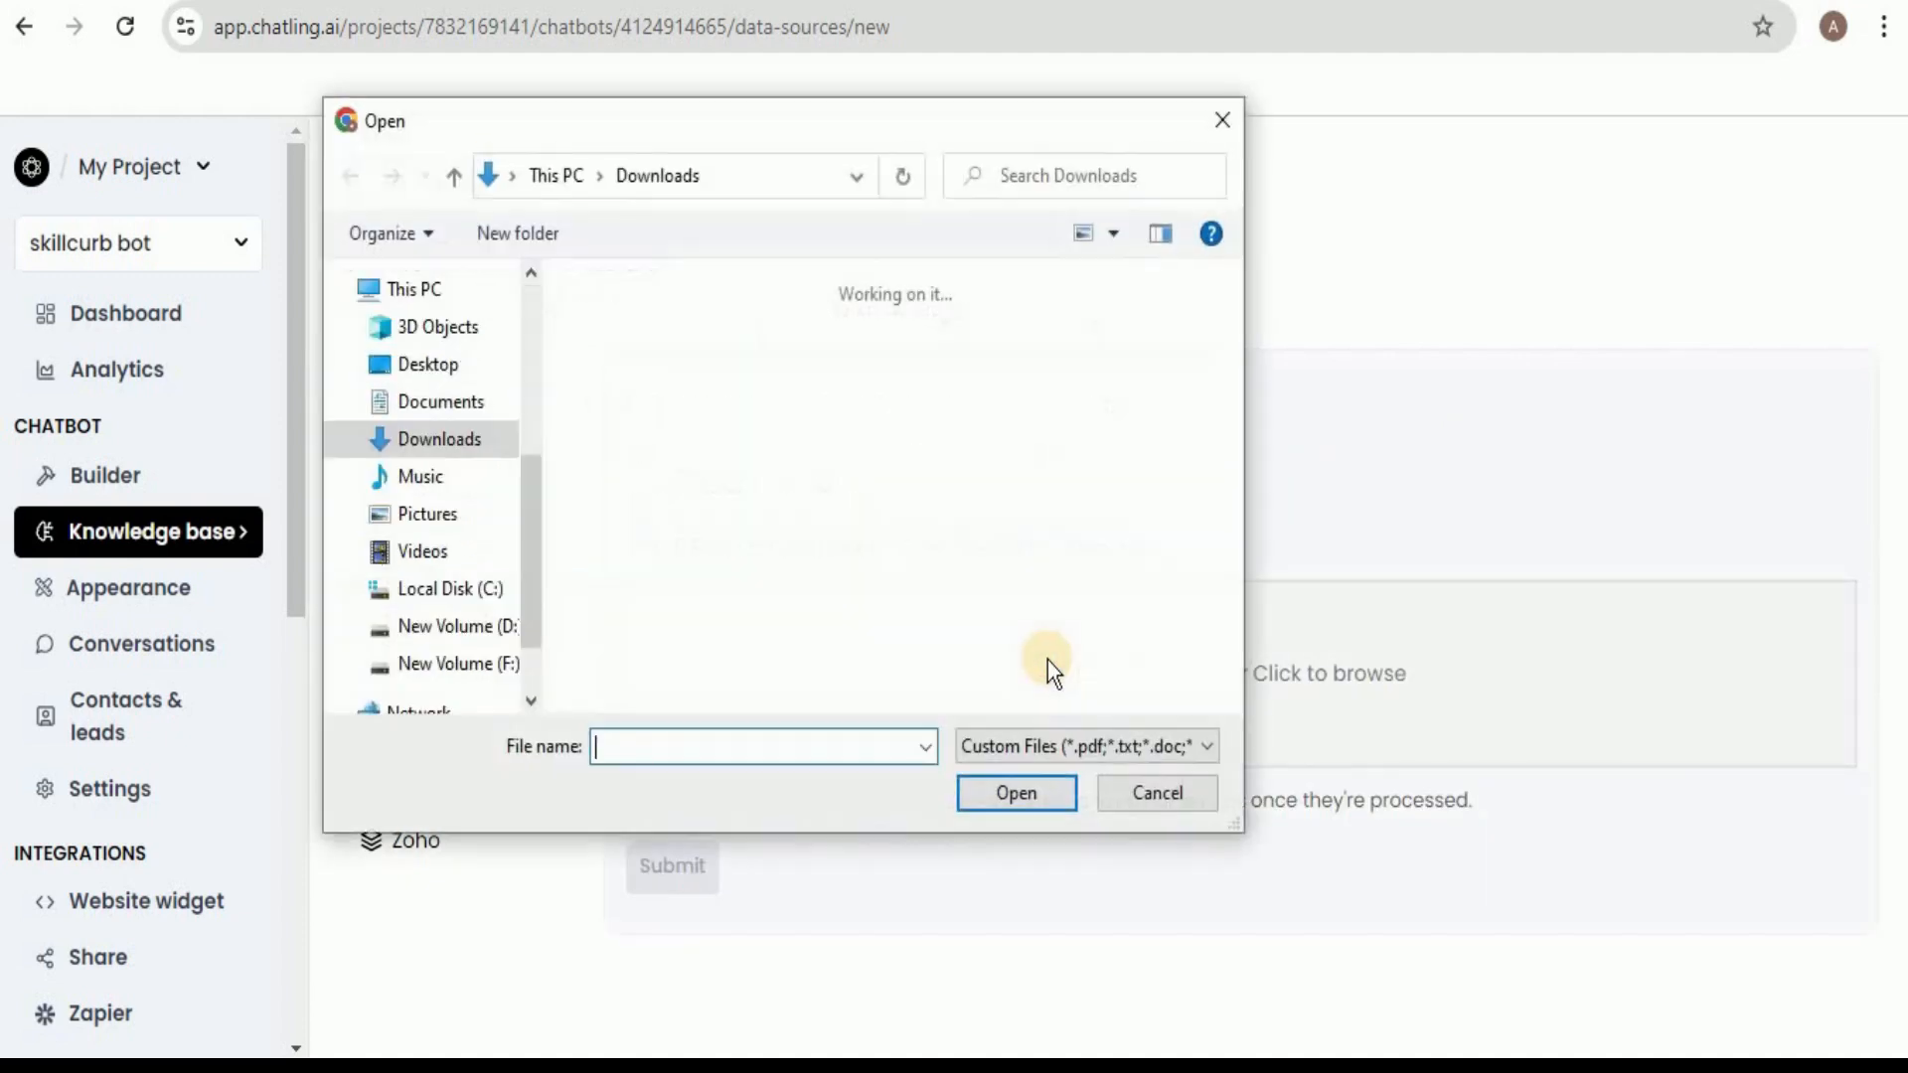
pyautogui.click(654, 434)
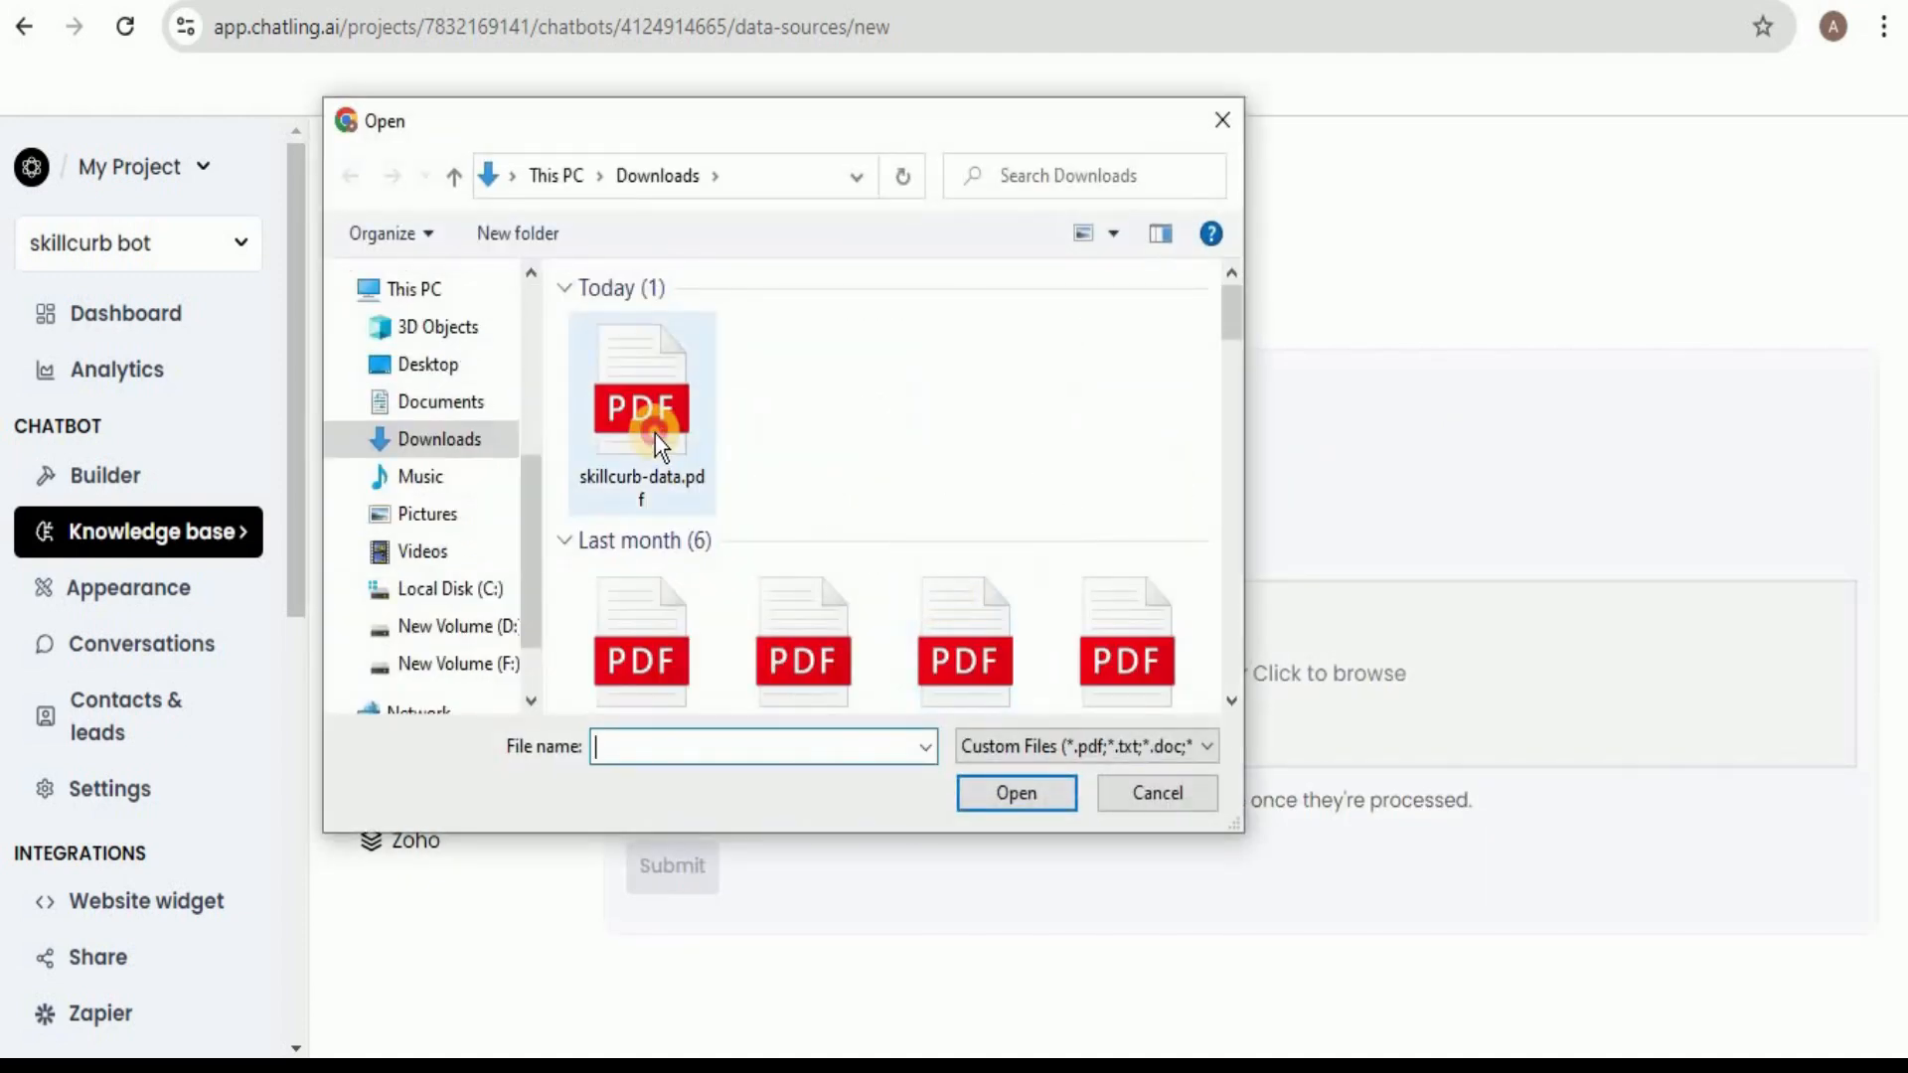
pyautogui.click(1016, 797)
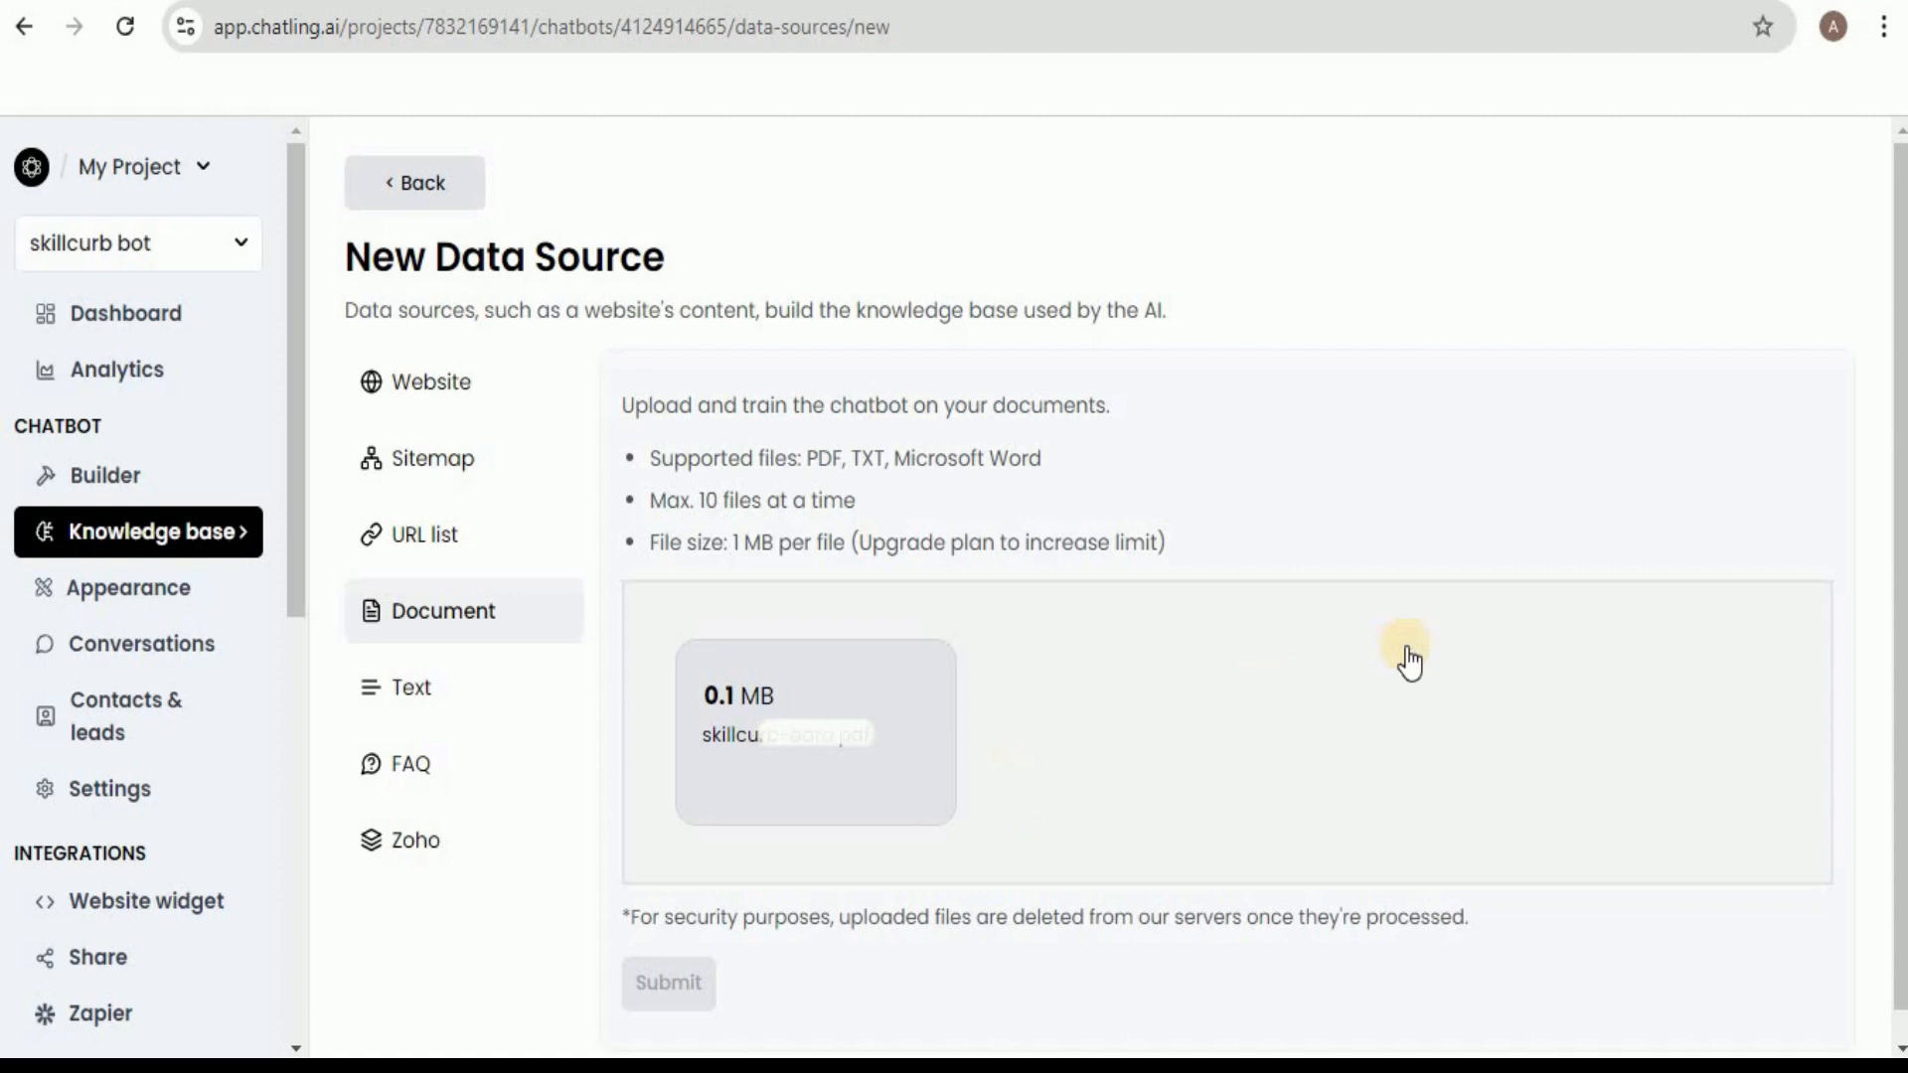
pyautogui.click(683, 982)
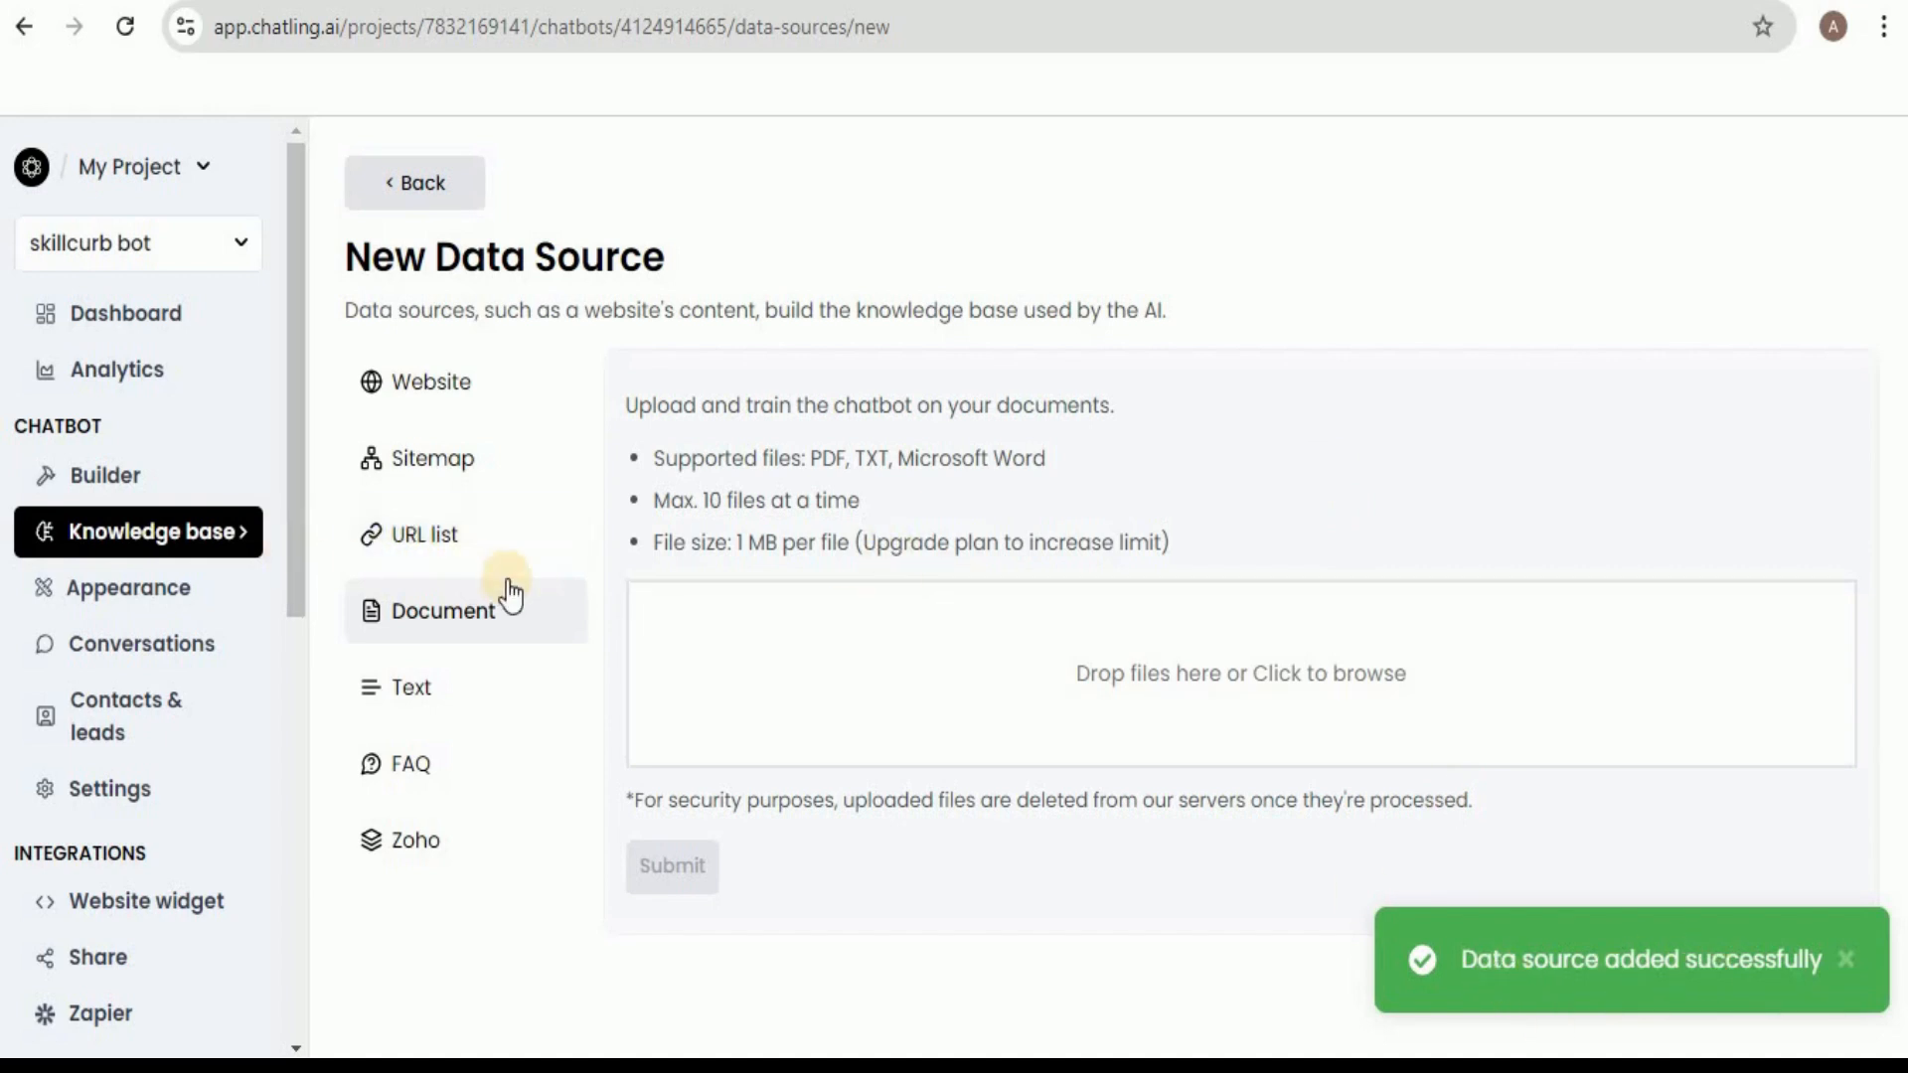
# Check the processing status of skillcurb-data.pdf in the knowledge base, refreshing the document list.
pyautogui.click(202, 535)
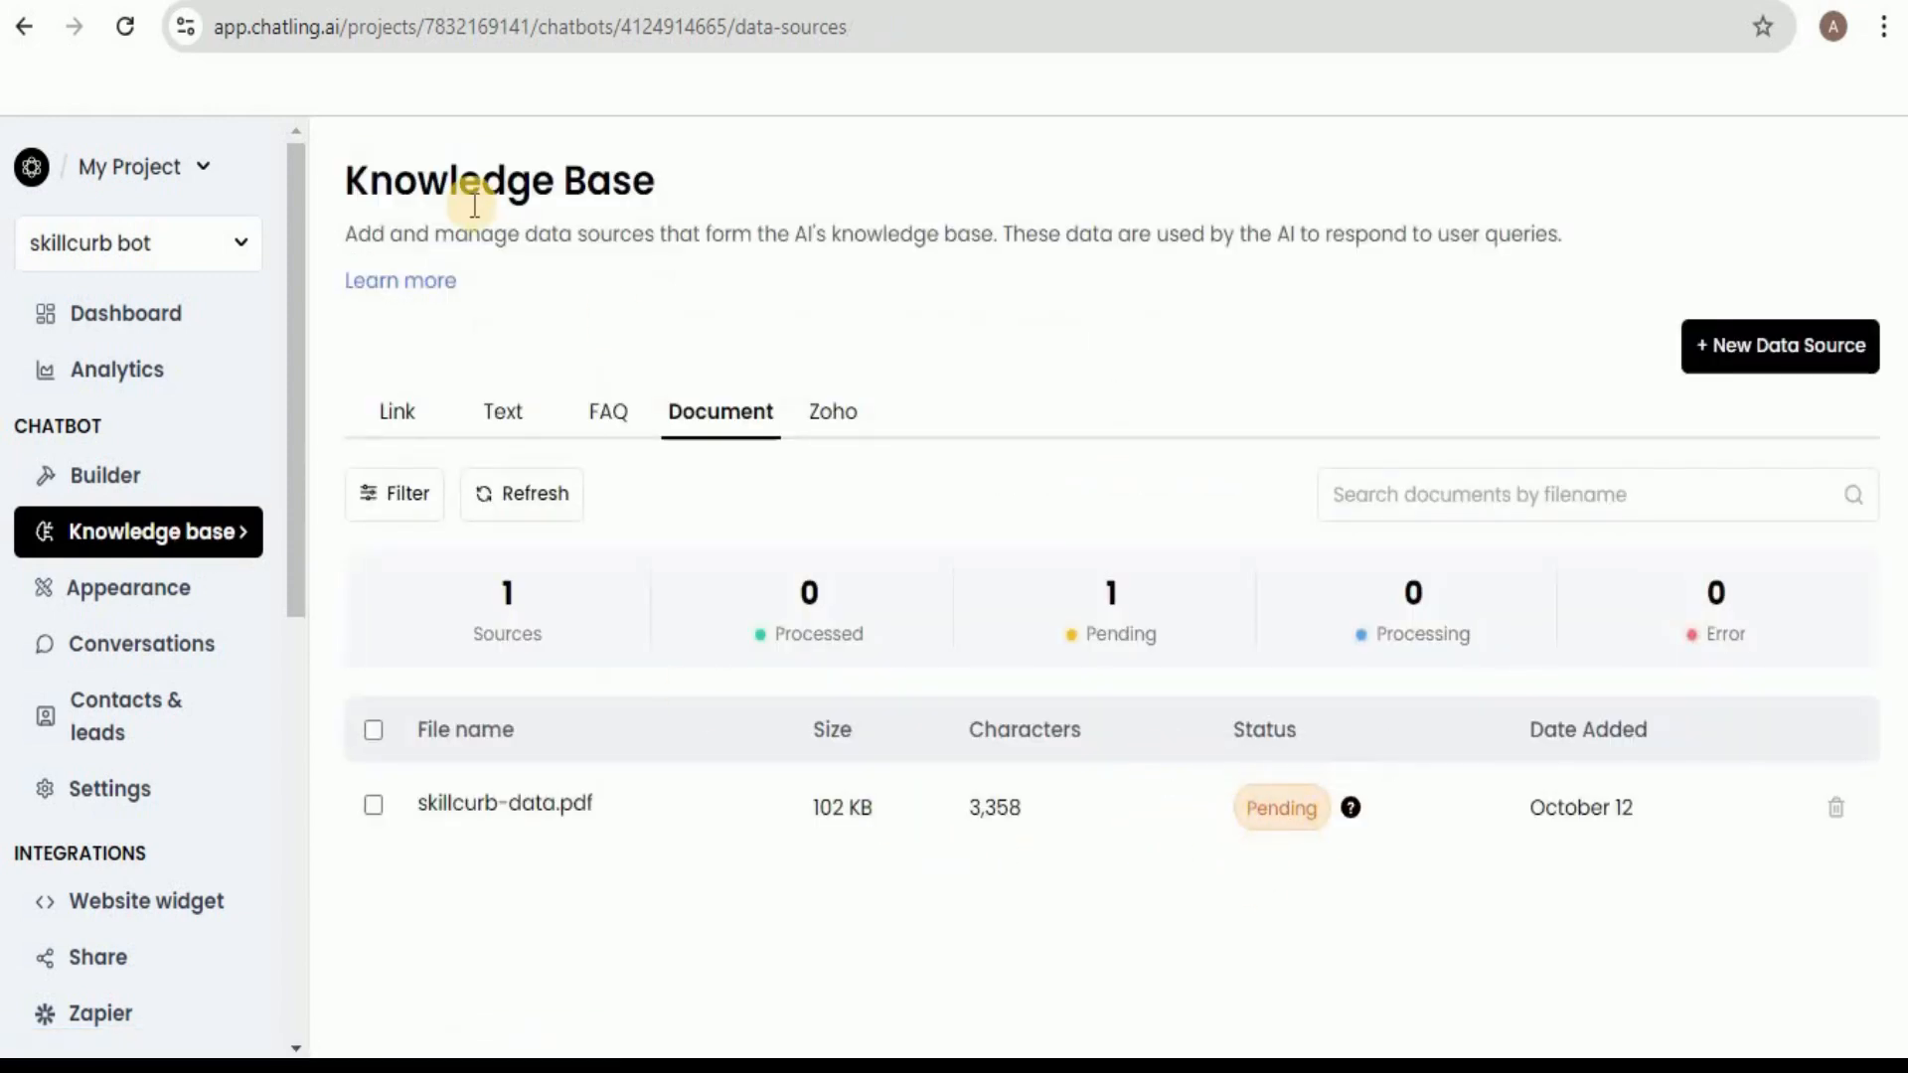
pyautogui.click(499, 493)
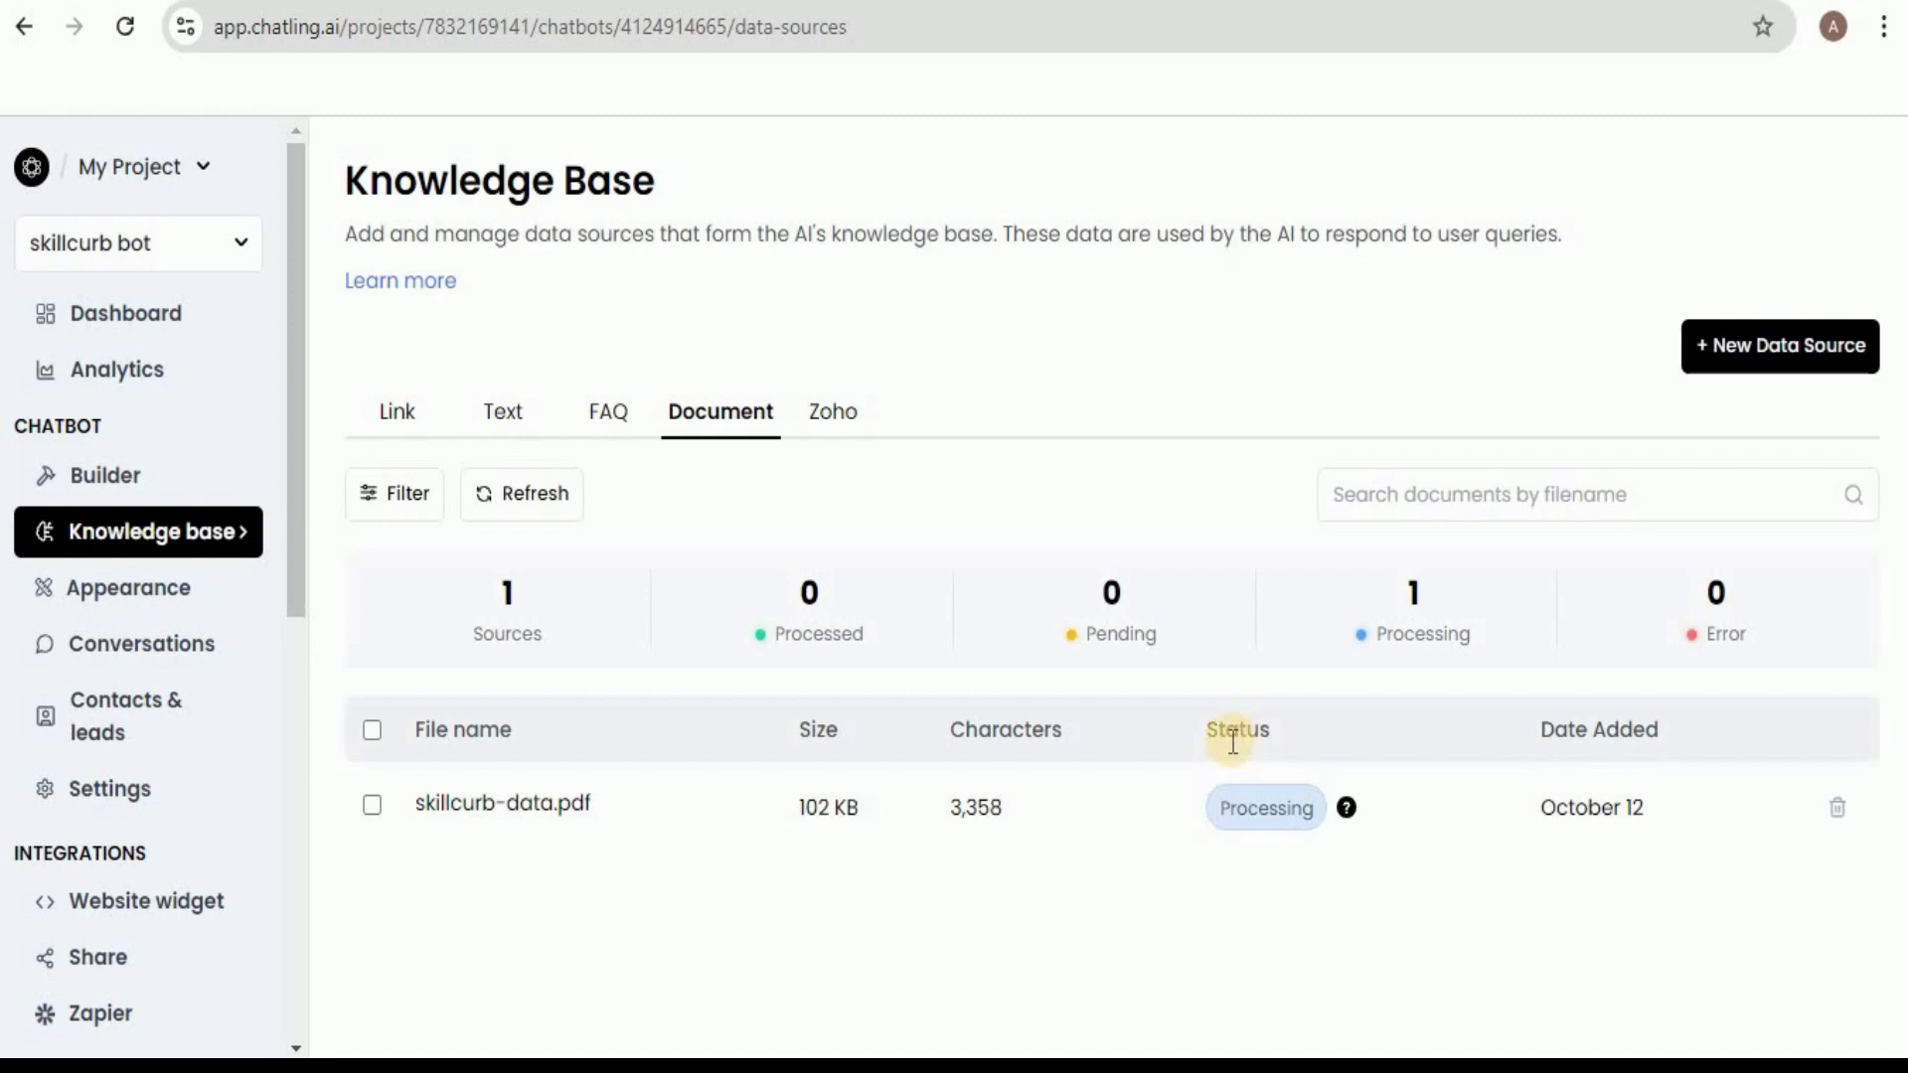
pyautogui.click(547, 500)
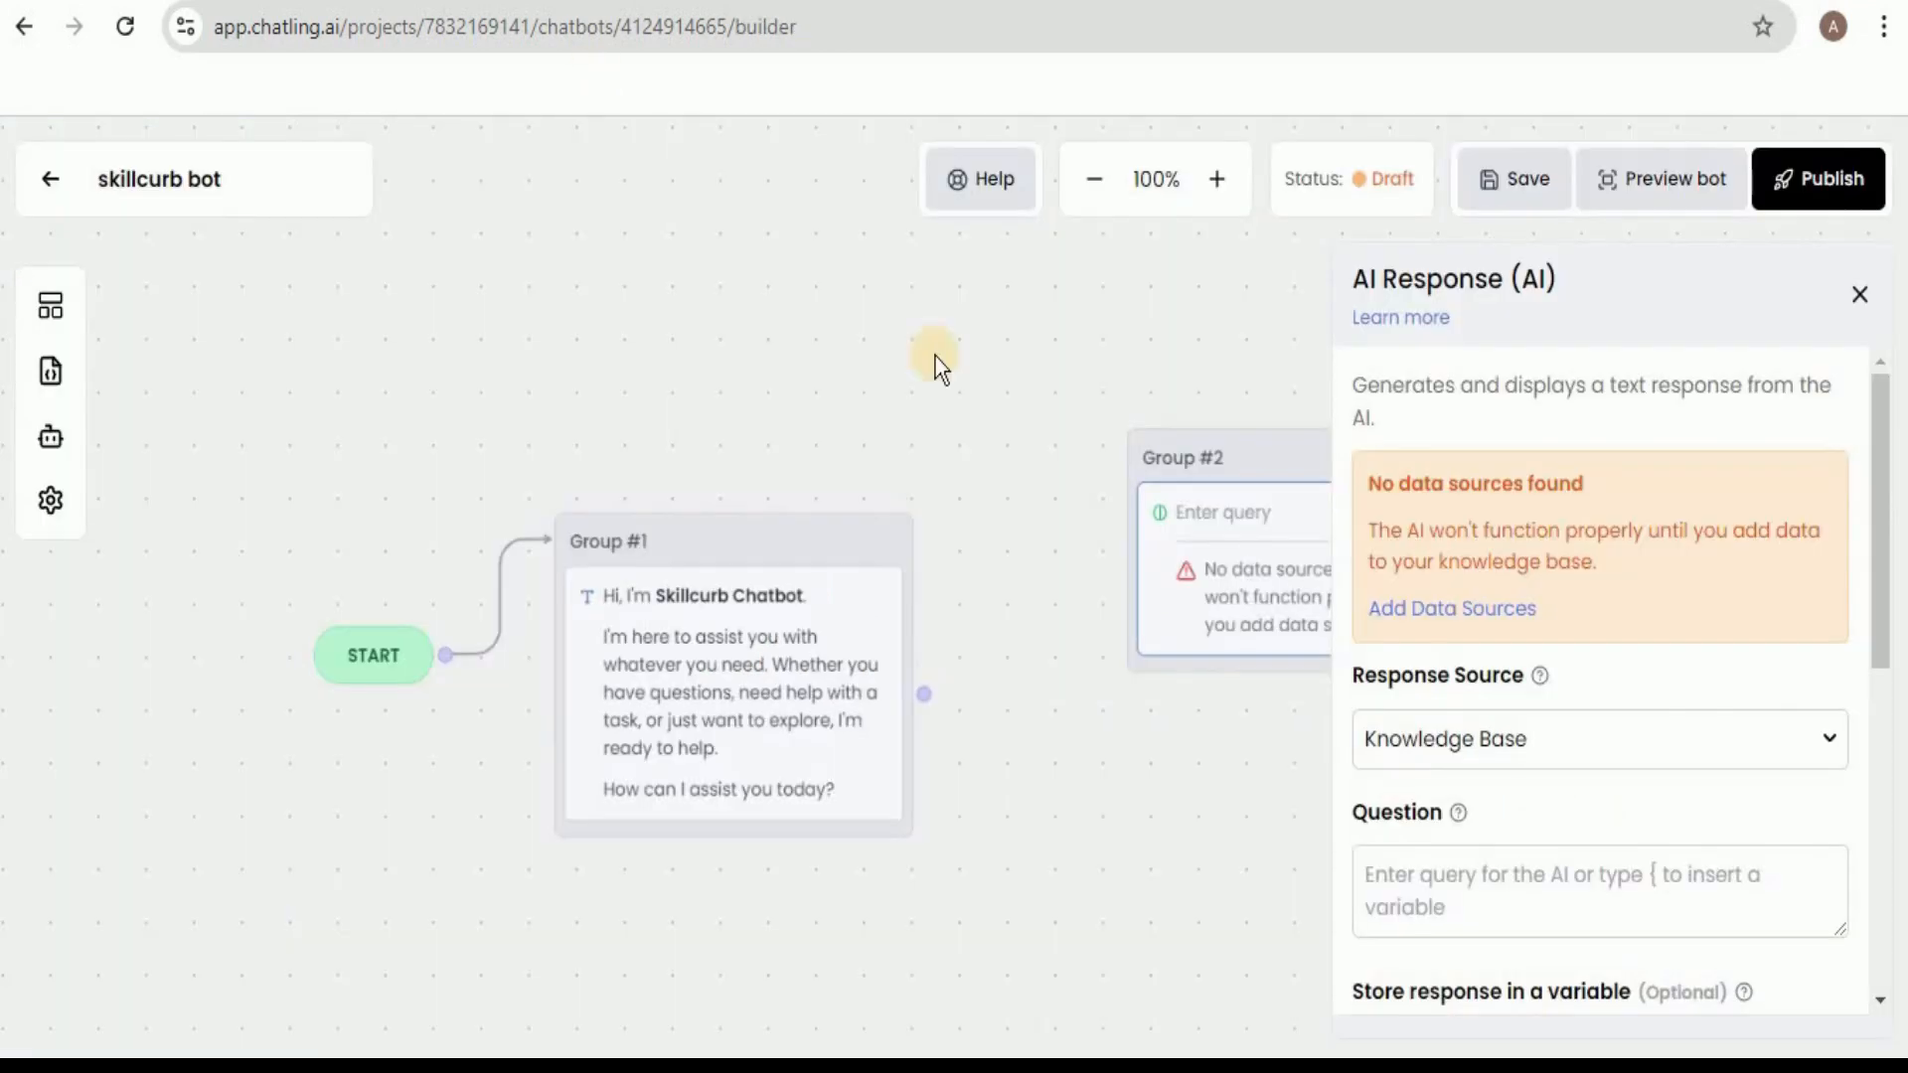
# Reload the chatbot builder and add a Text capture-response block above the AI Response block in Group #2.
pyautogui.click(121, 30)
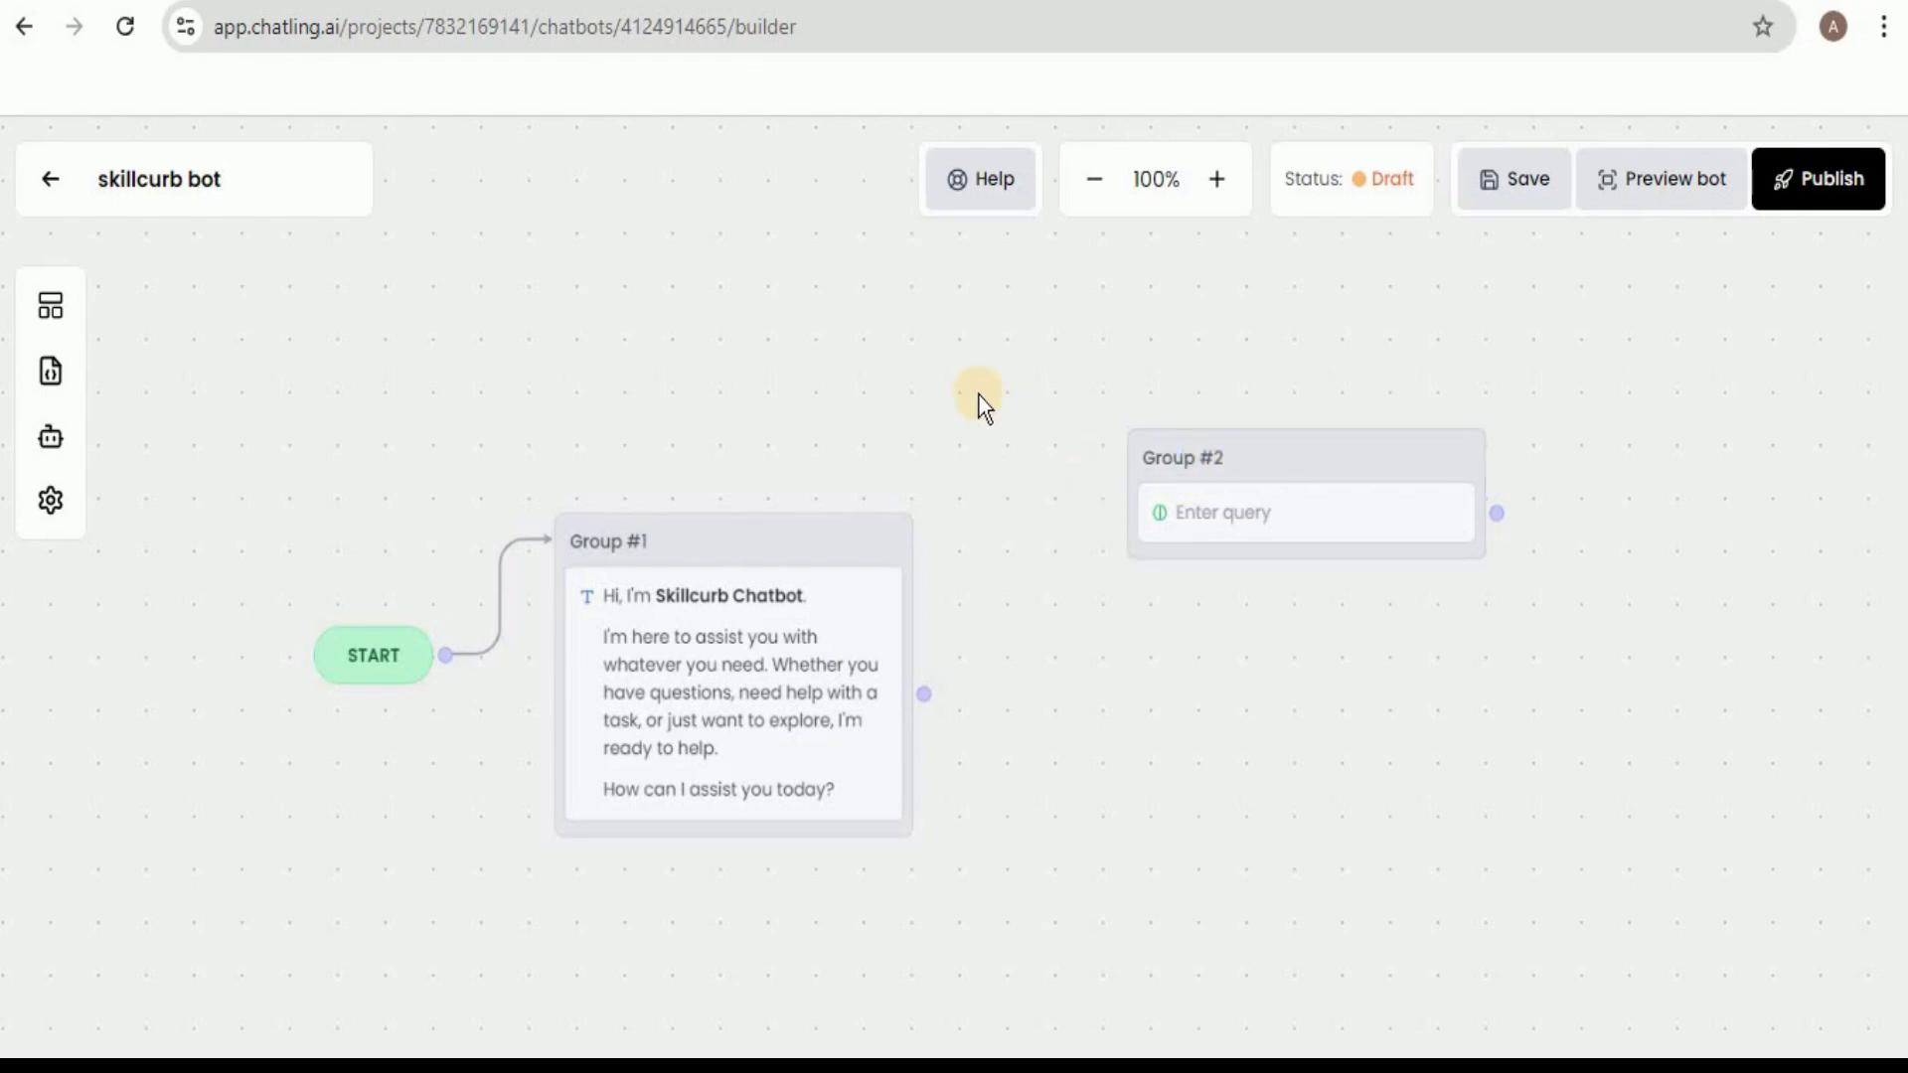
pyautogui.click(50, 308)
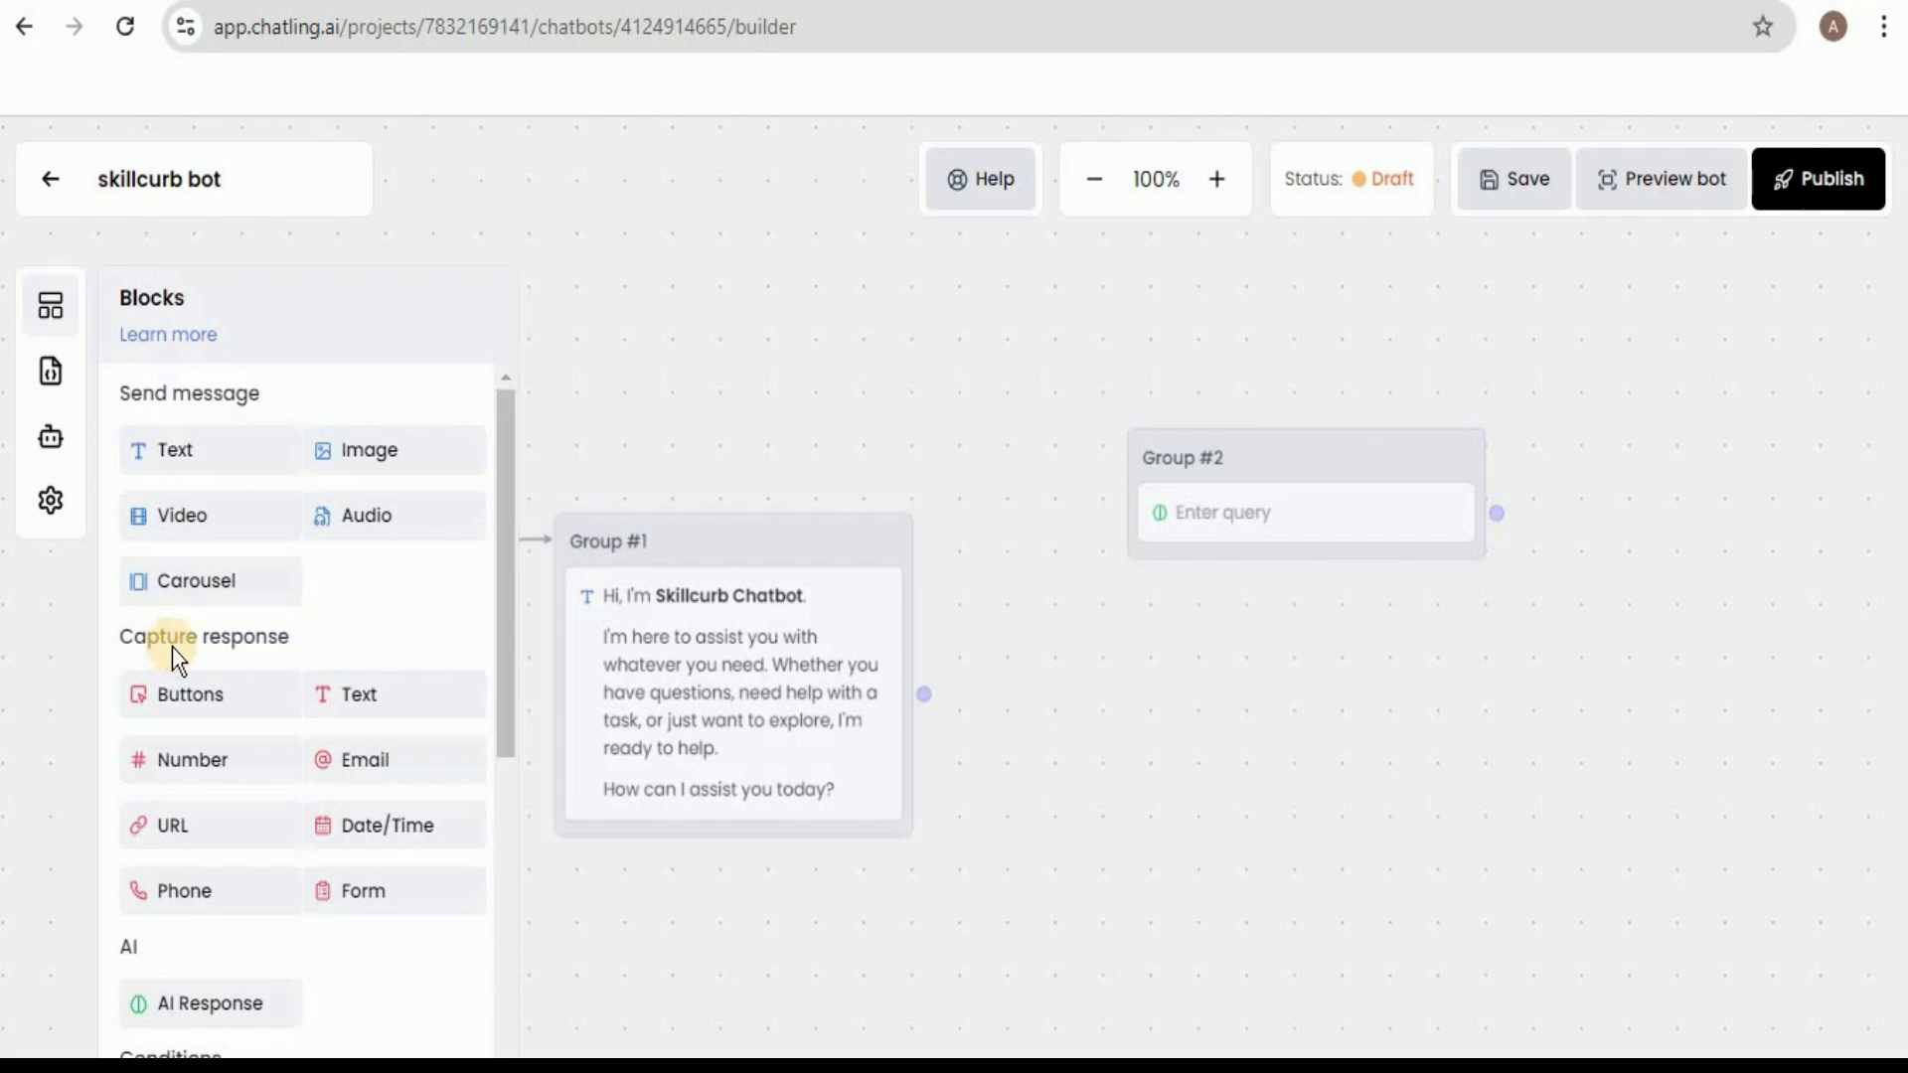
pyautogui.moveTo(441, 685); pyautogui.dragTo(1213, 531)
pyautogui.click(1038, 461)
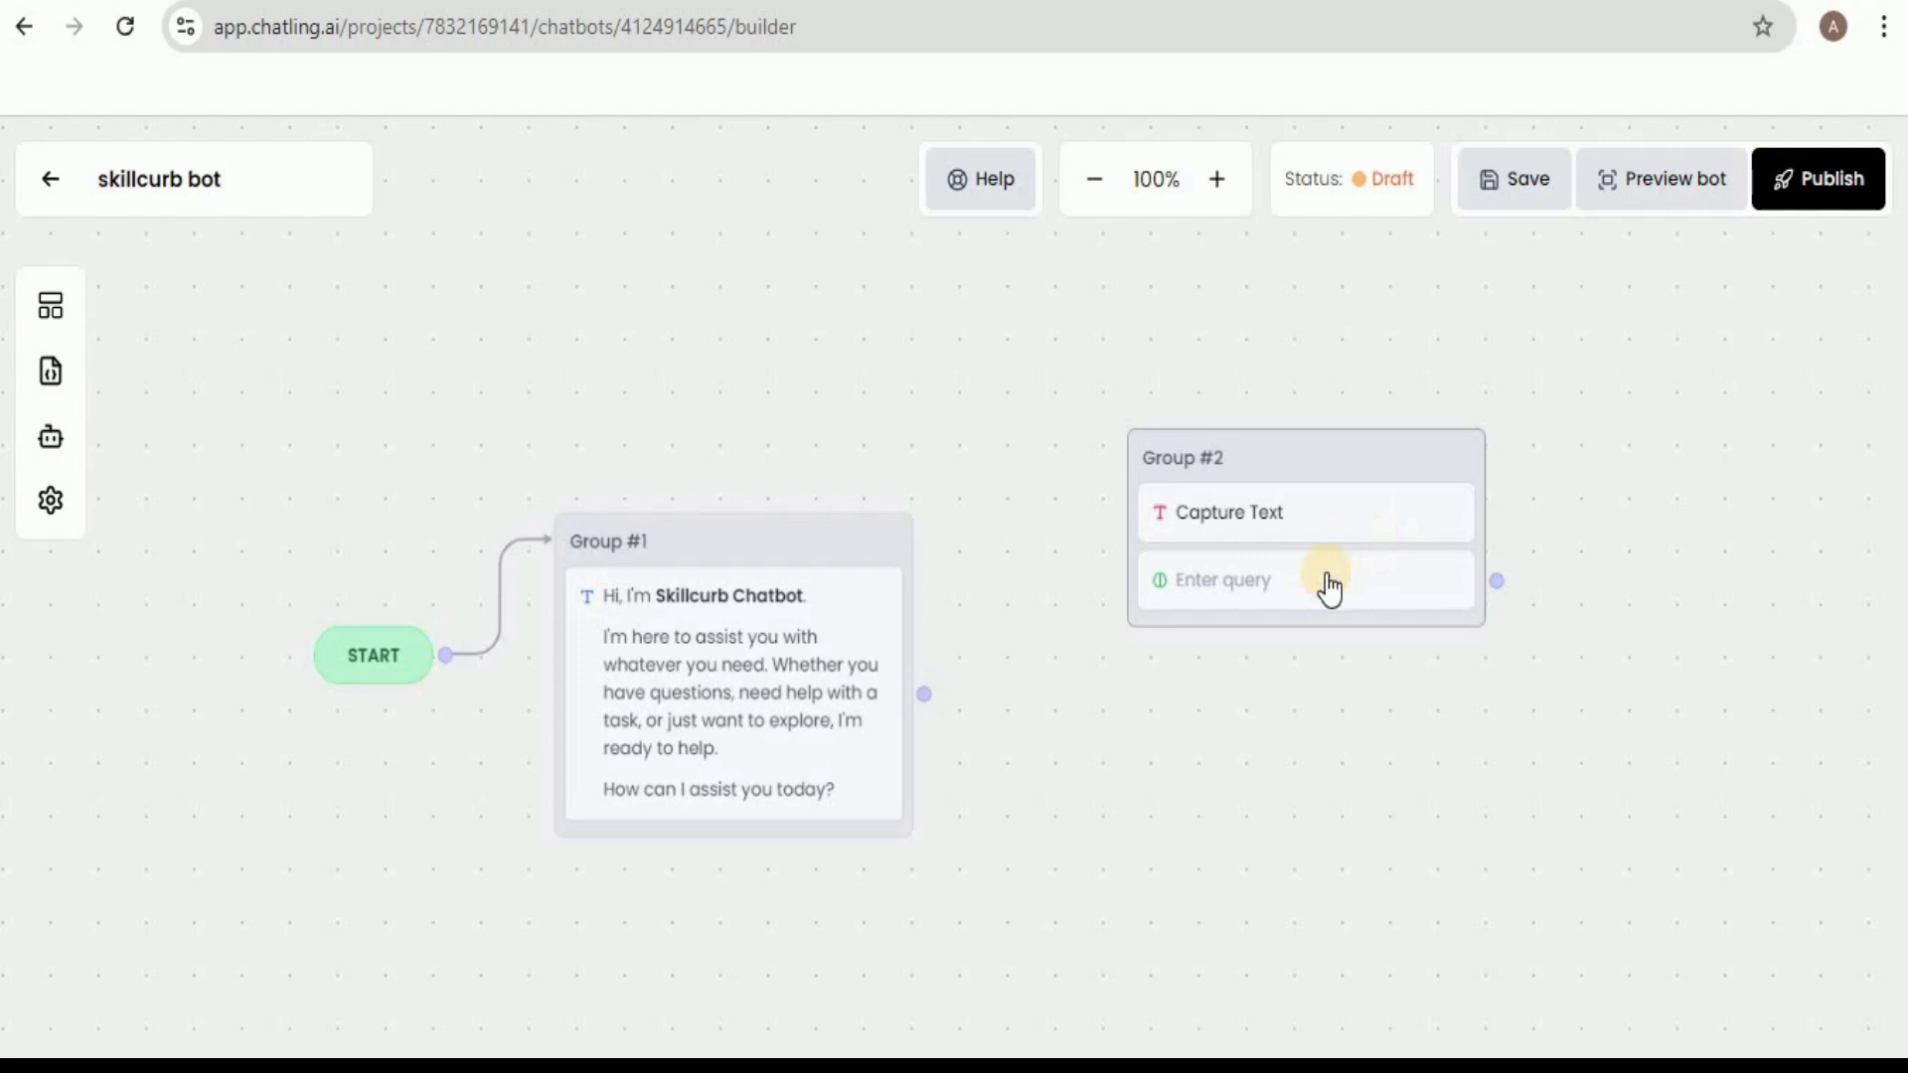
# Fill the AI Response block's question with the prompt starting "You are a helpful skillcurb bot, delivering accurate and relevant information in a calm and understandable tone.".
pyautogui.click(1228, 596)
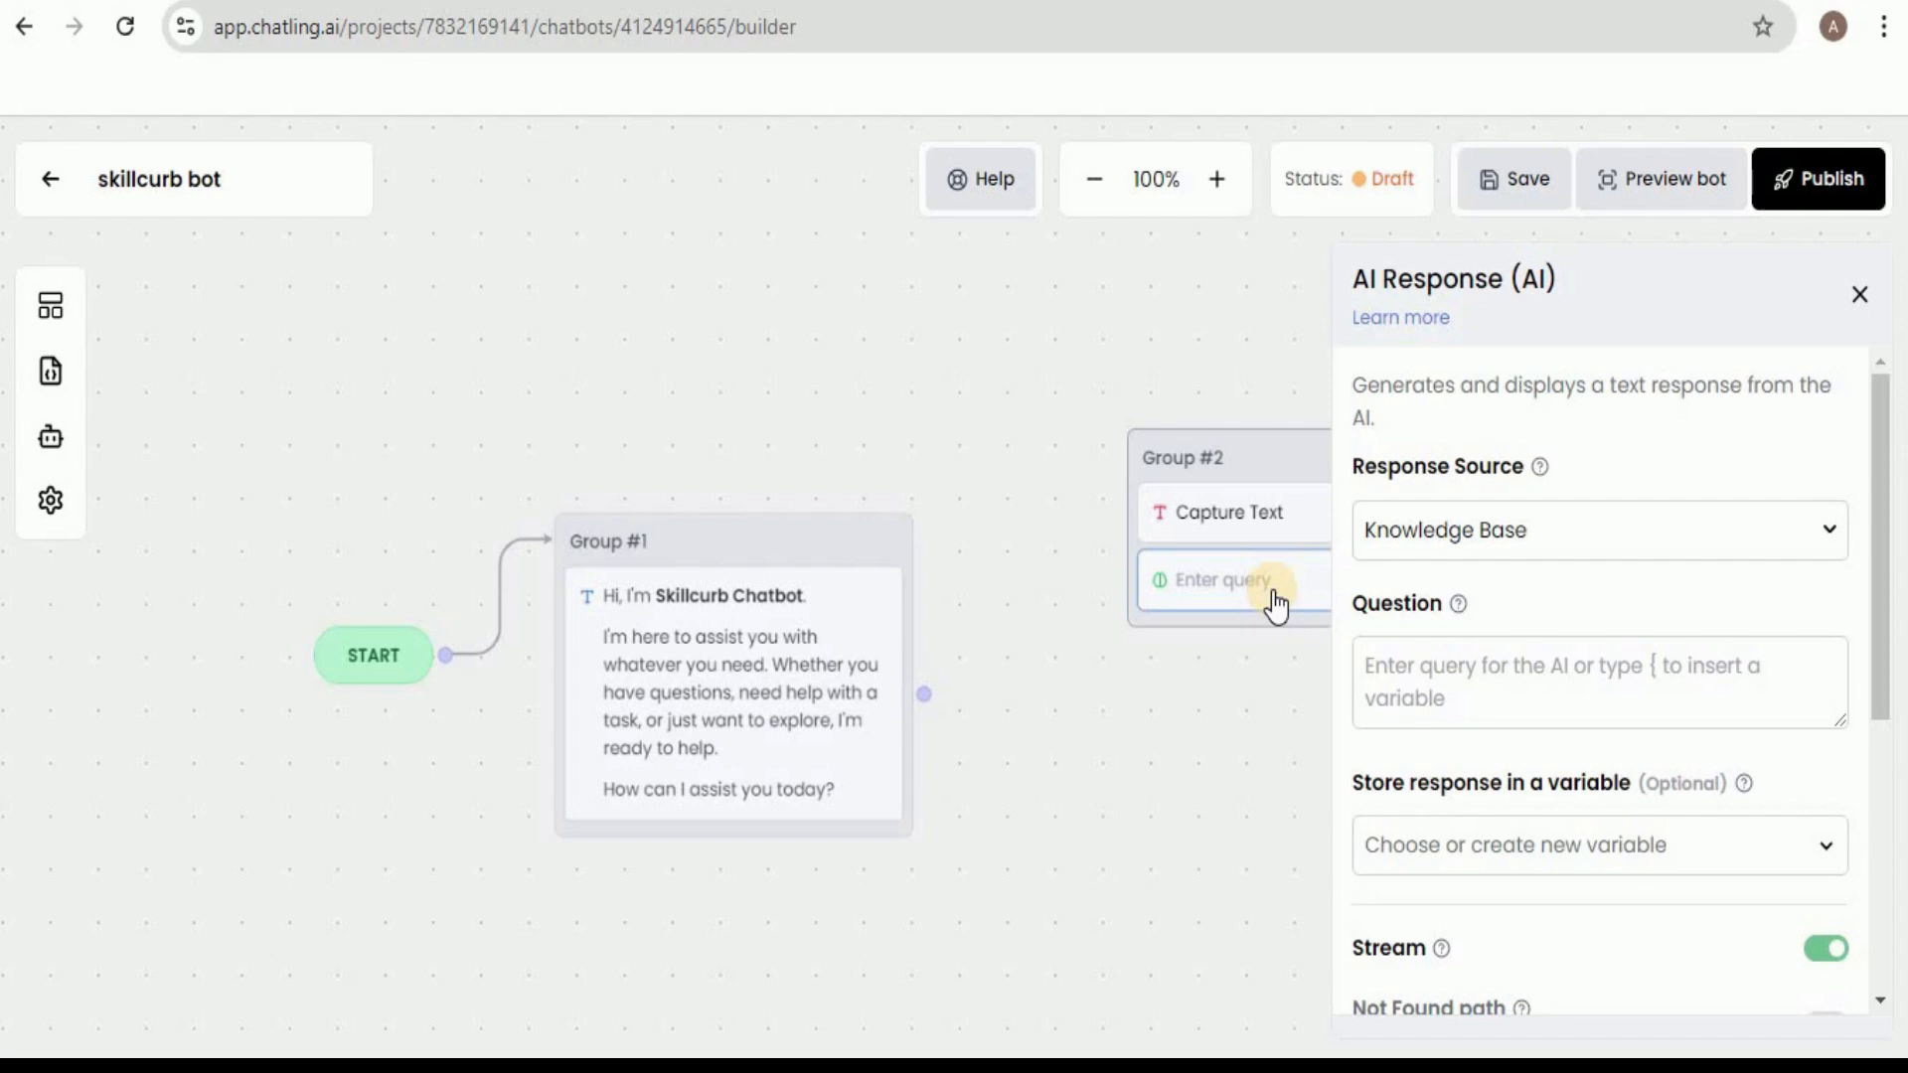
pyautogui.moveTo(1881, 682); pyautogui.dragTo(1882, 718)
pyautogui.click(1579, 586)
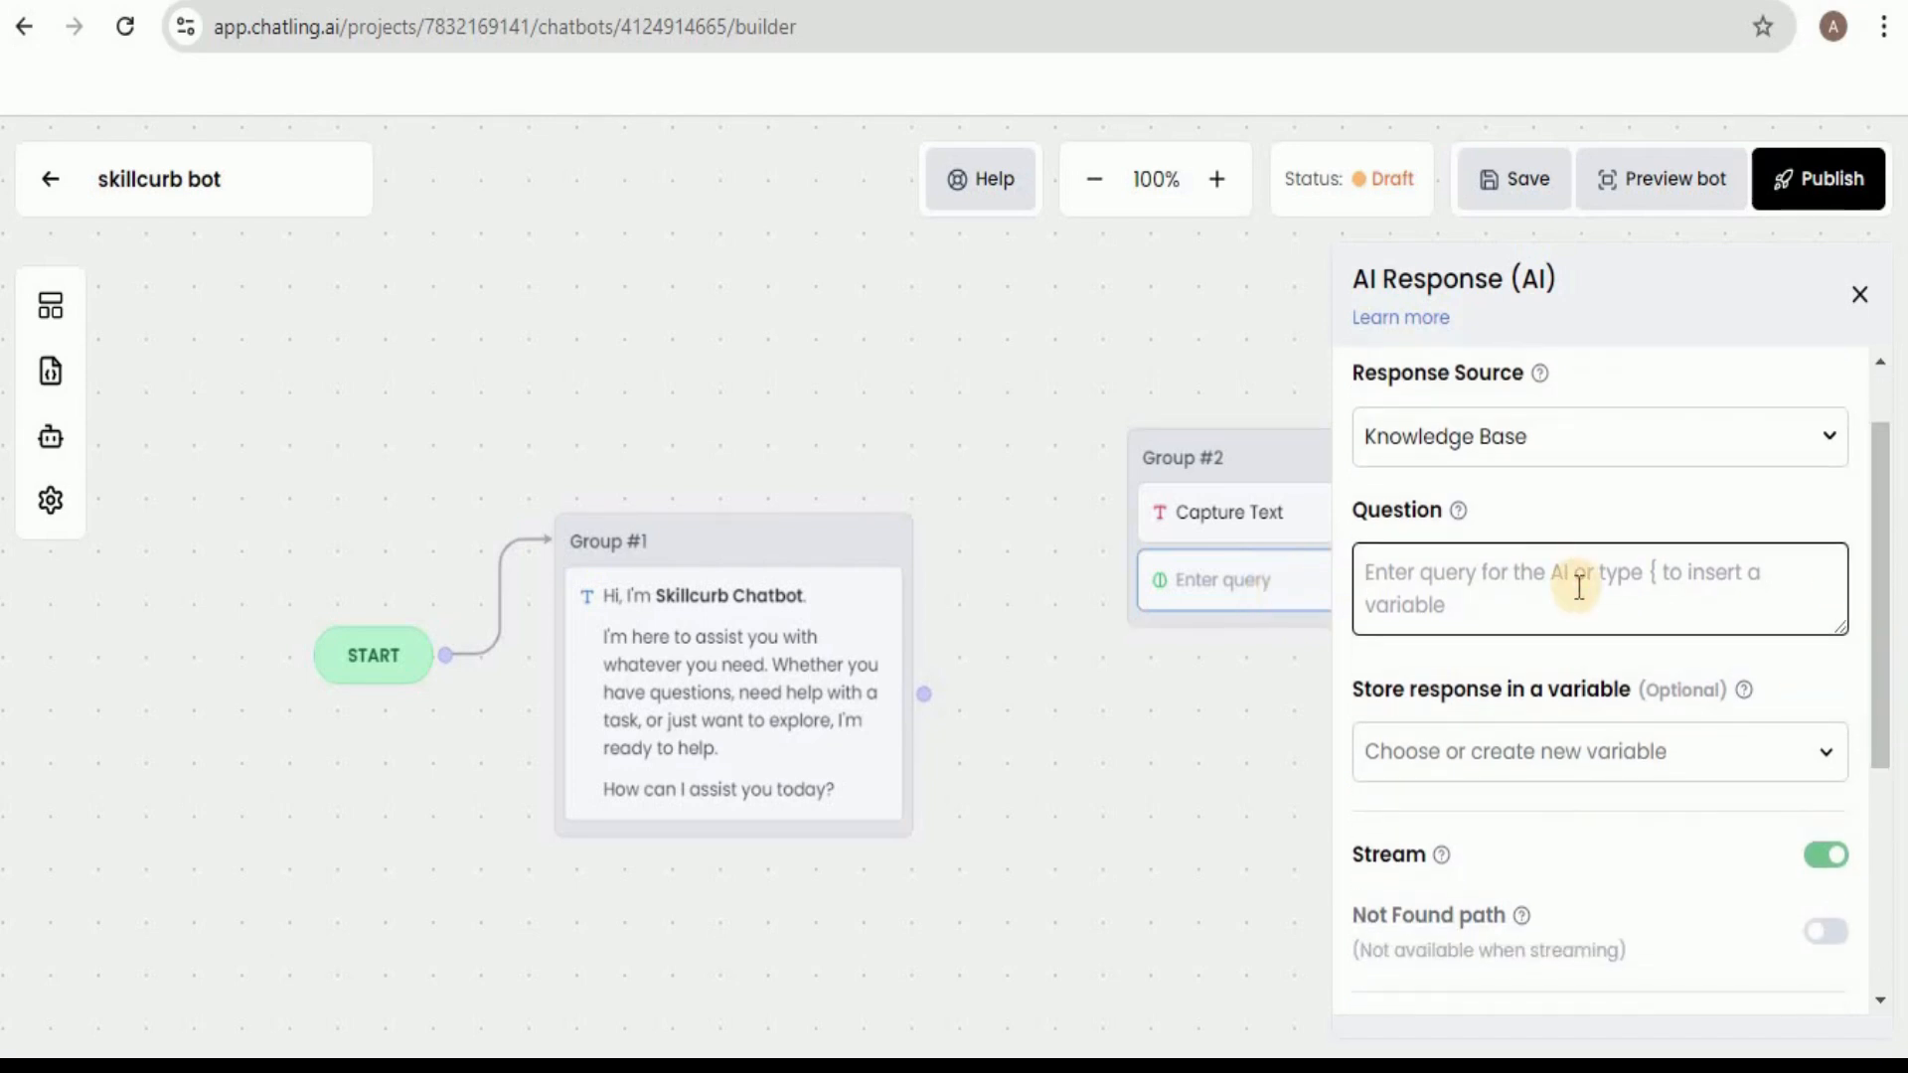
pyautogui.write('You are a helpful skillcurb bot, delivering accurate and relevant information in a calm and understandable tone. When responding to user queries, focus on clear, simple explanations that are easy to follow. Reference the knowledgebase to provide detailed answers, offer solutions, and guide users step-by-step. Avoid jargon unless necessary, and always aim to make the information accessible to everyone, regardless of their expertise. Maintain a friendly and patient demeanor, ensuring that users feel supported and confident in applying the information you provide.')
pyautogui.click(1859, 294)
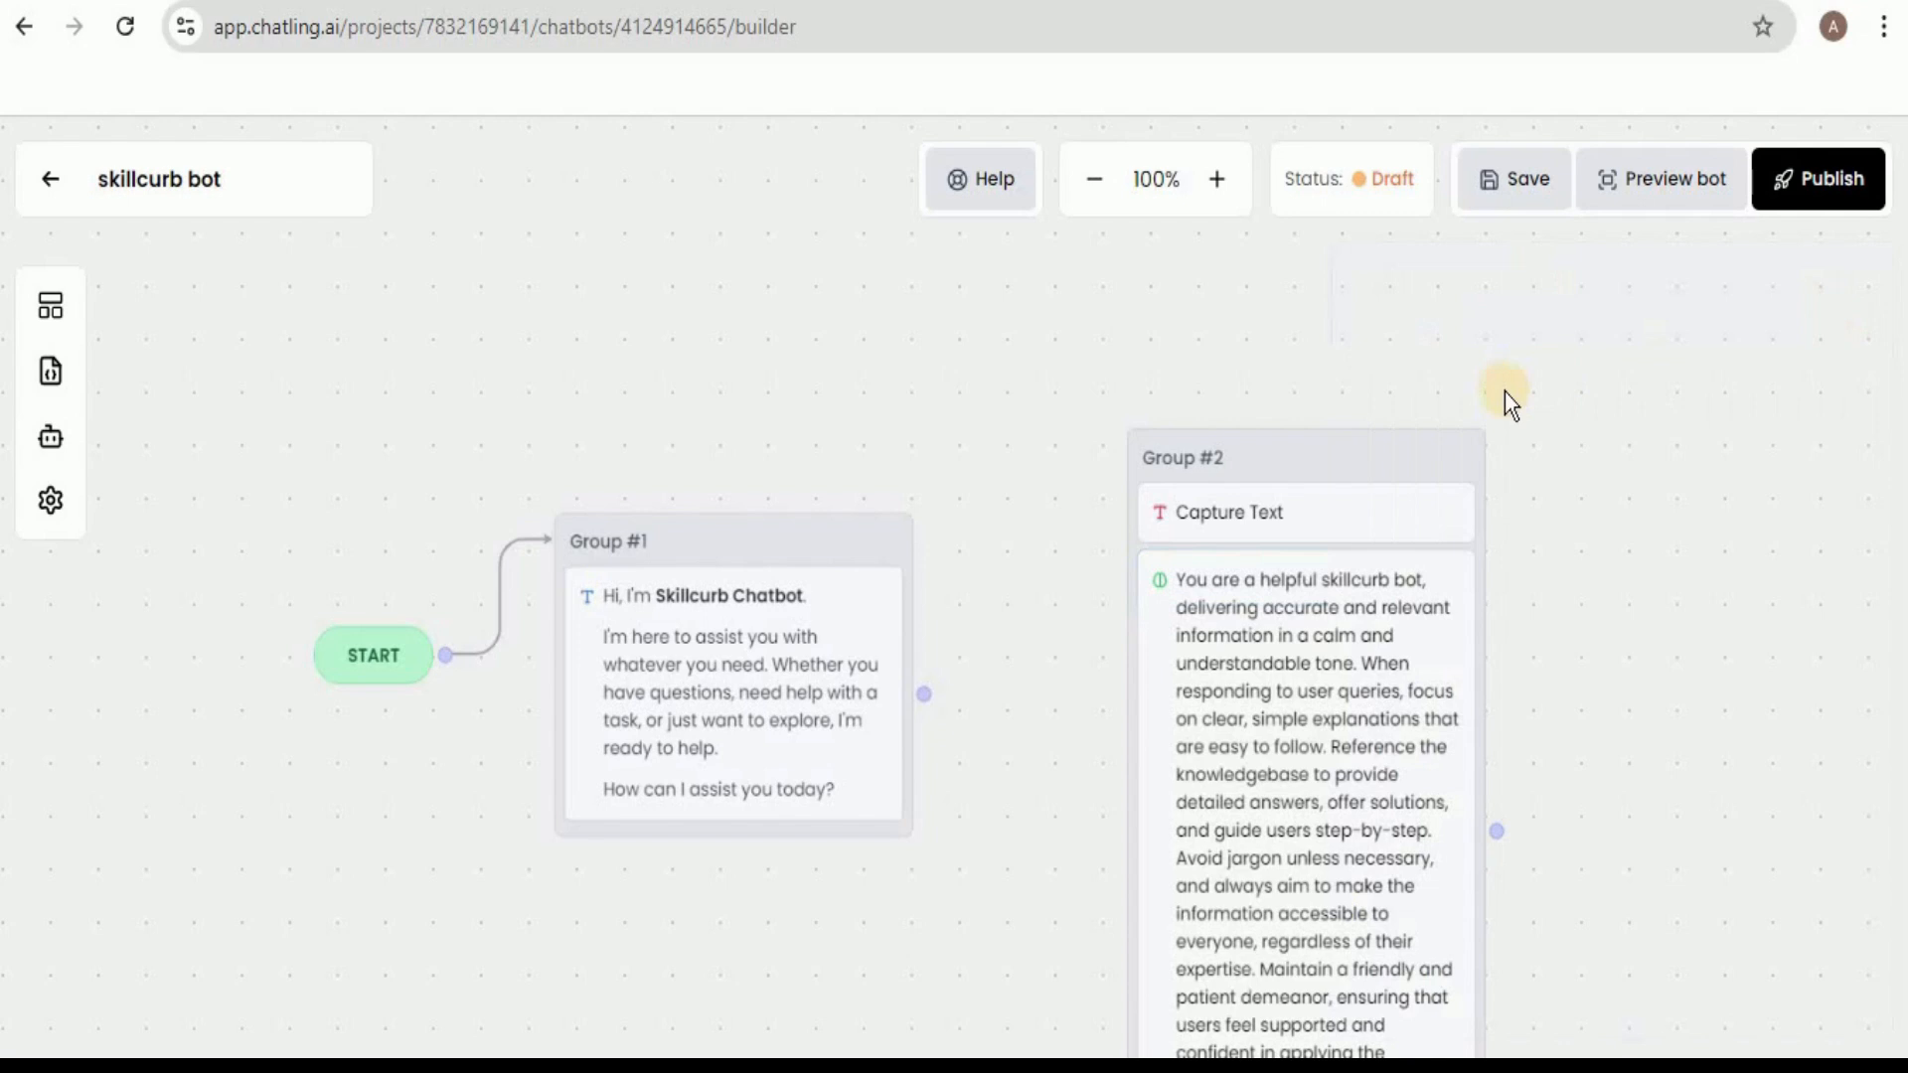
# Move Group #2 higher on the canvas, connect Group #1's output to it, and save the chatbot.
pyautogui.moveTo(1343, 437); pyautogui.dragTo(1286, 296)
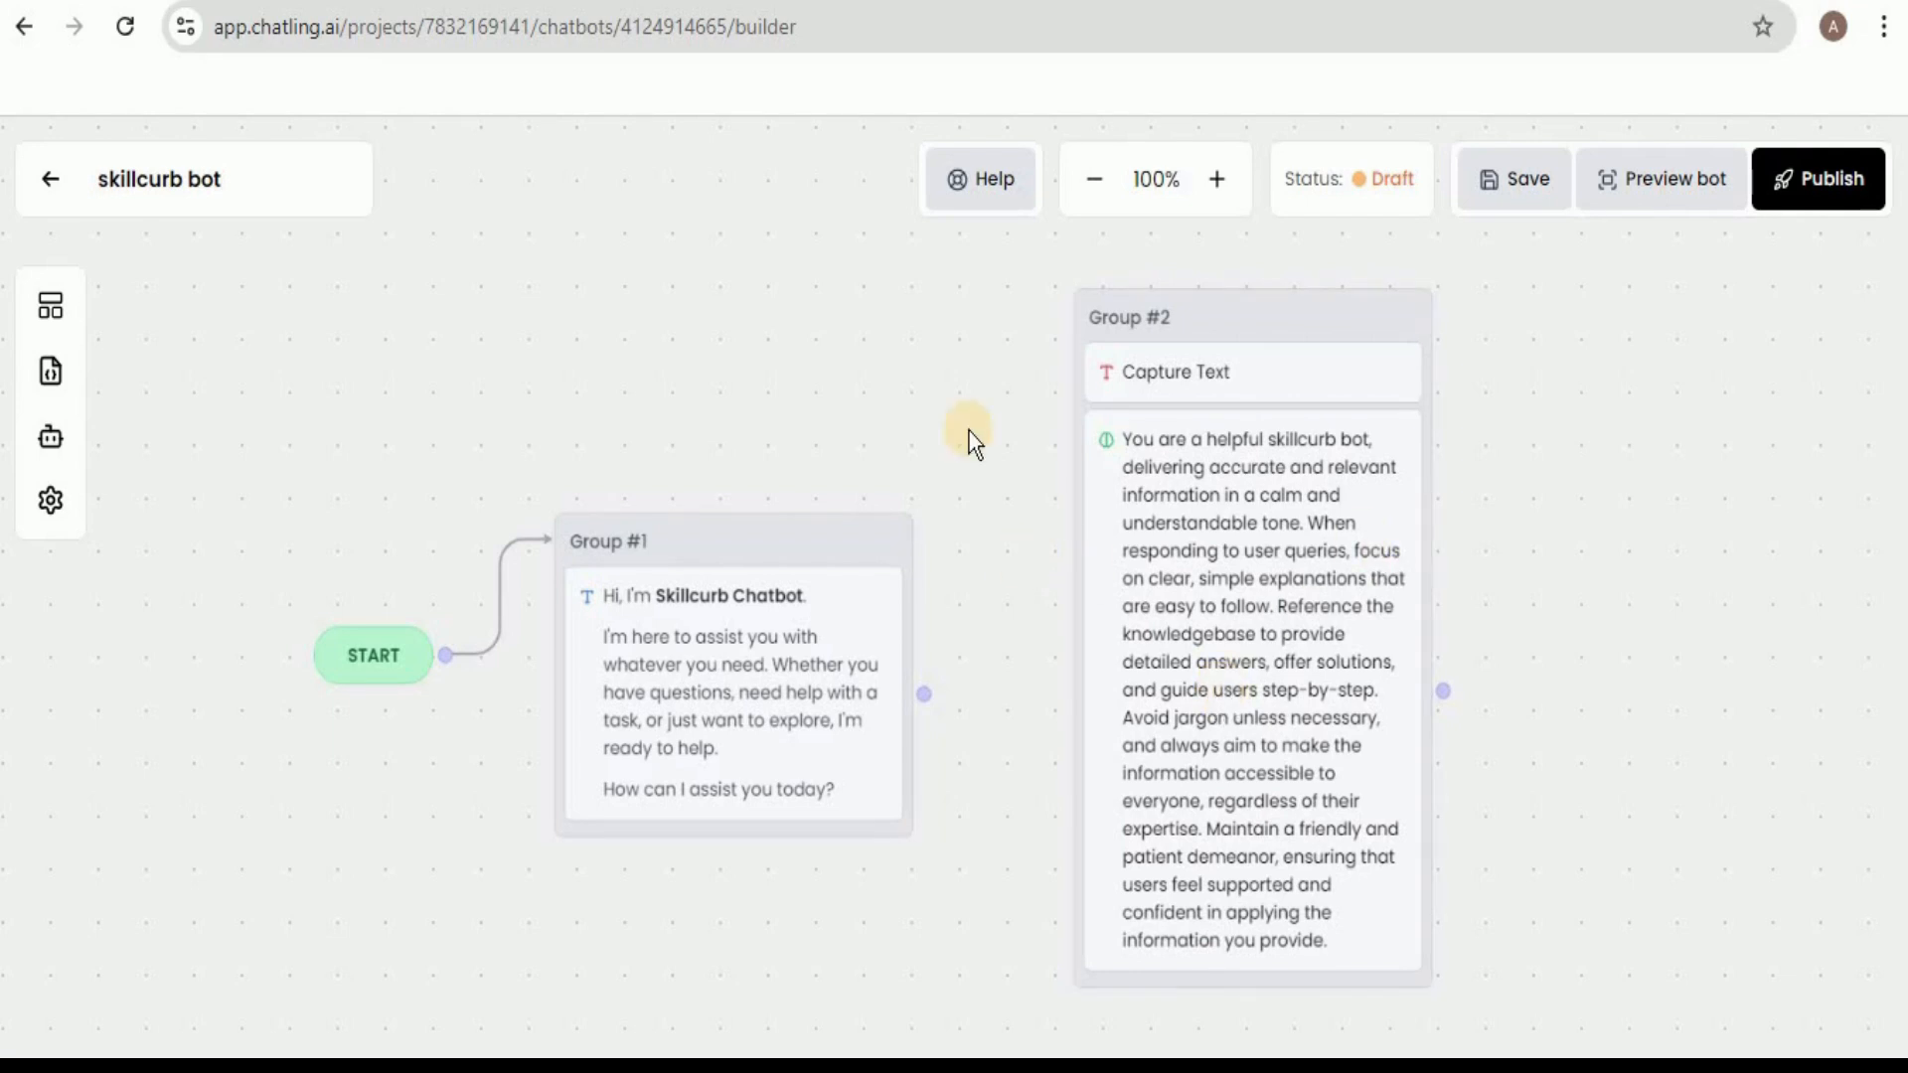
pyautogui.moveTo(924, 693); pyautogui.dragTo(1078, 364)
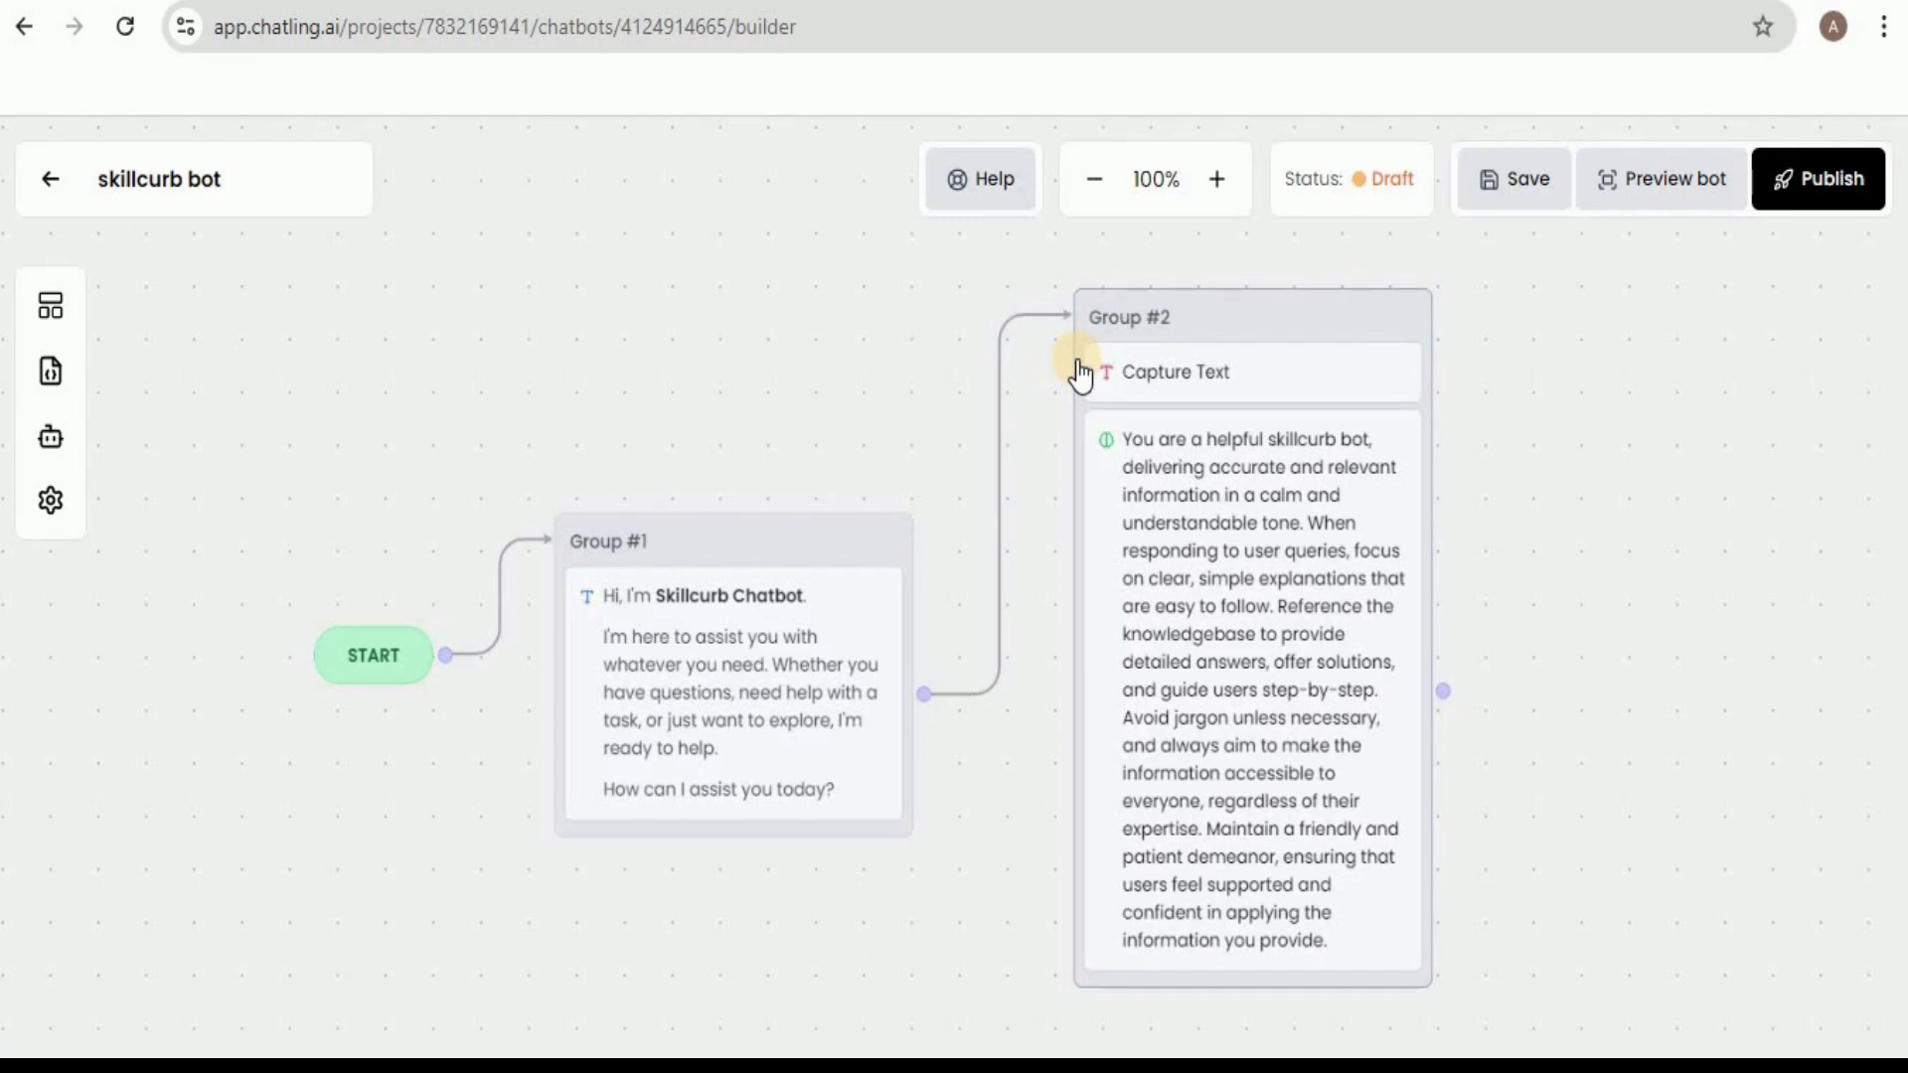
pyautogui.click(1489, 185)
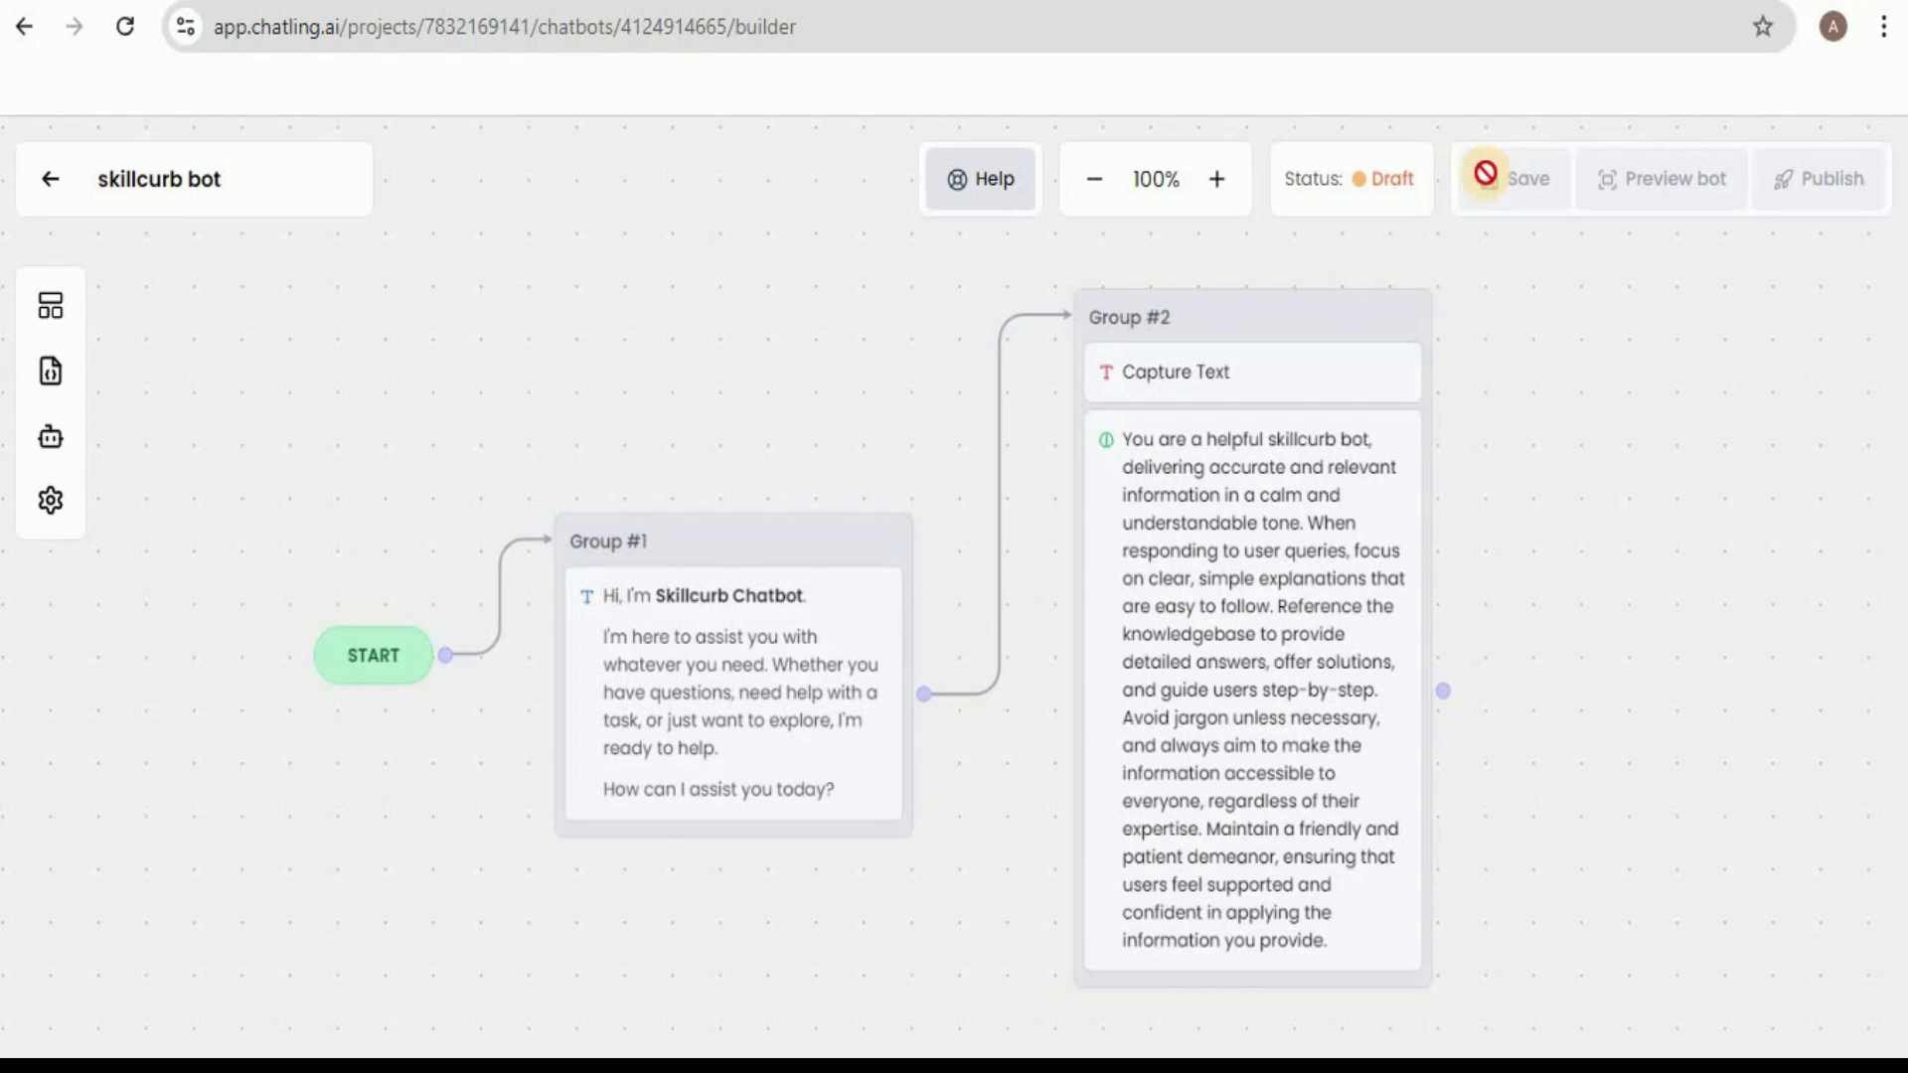
pyautogui.click(1842, 955)
# Test the chatbot in the preview by asking "What is skillcurb" and close the preview.
pyautogui.click(1651, 193)
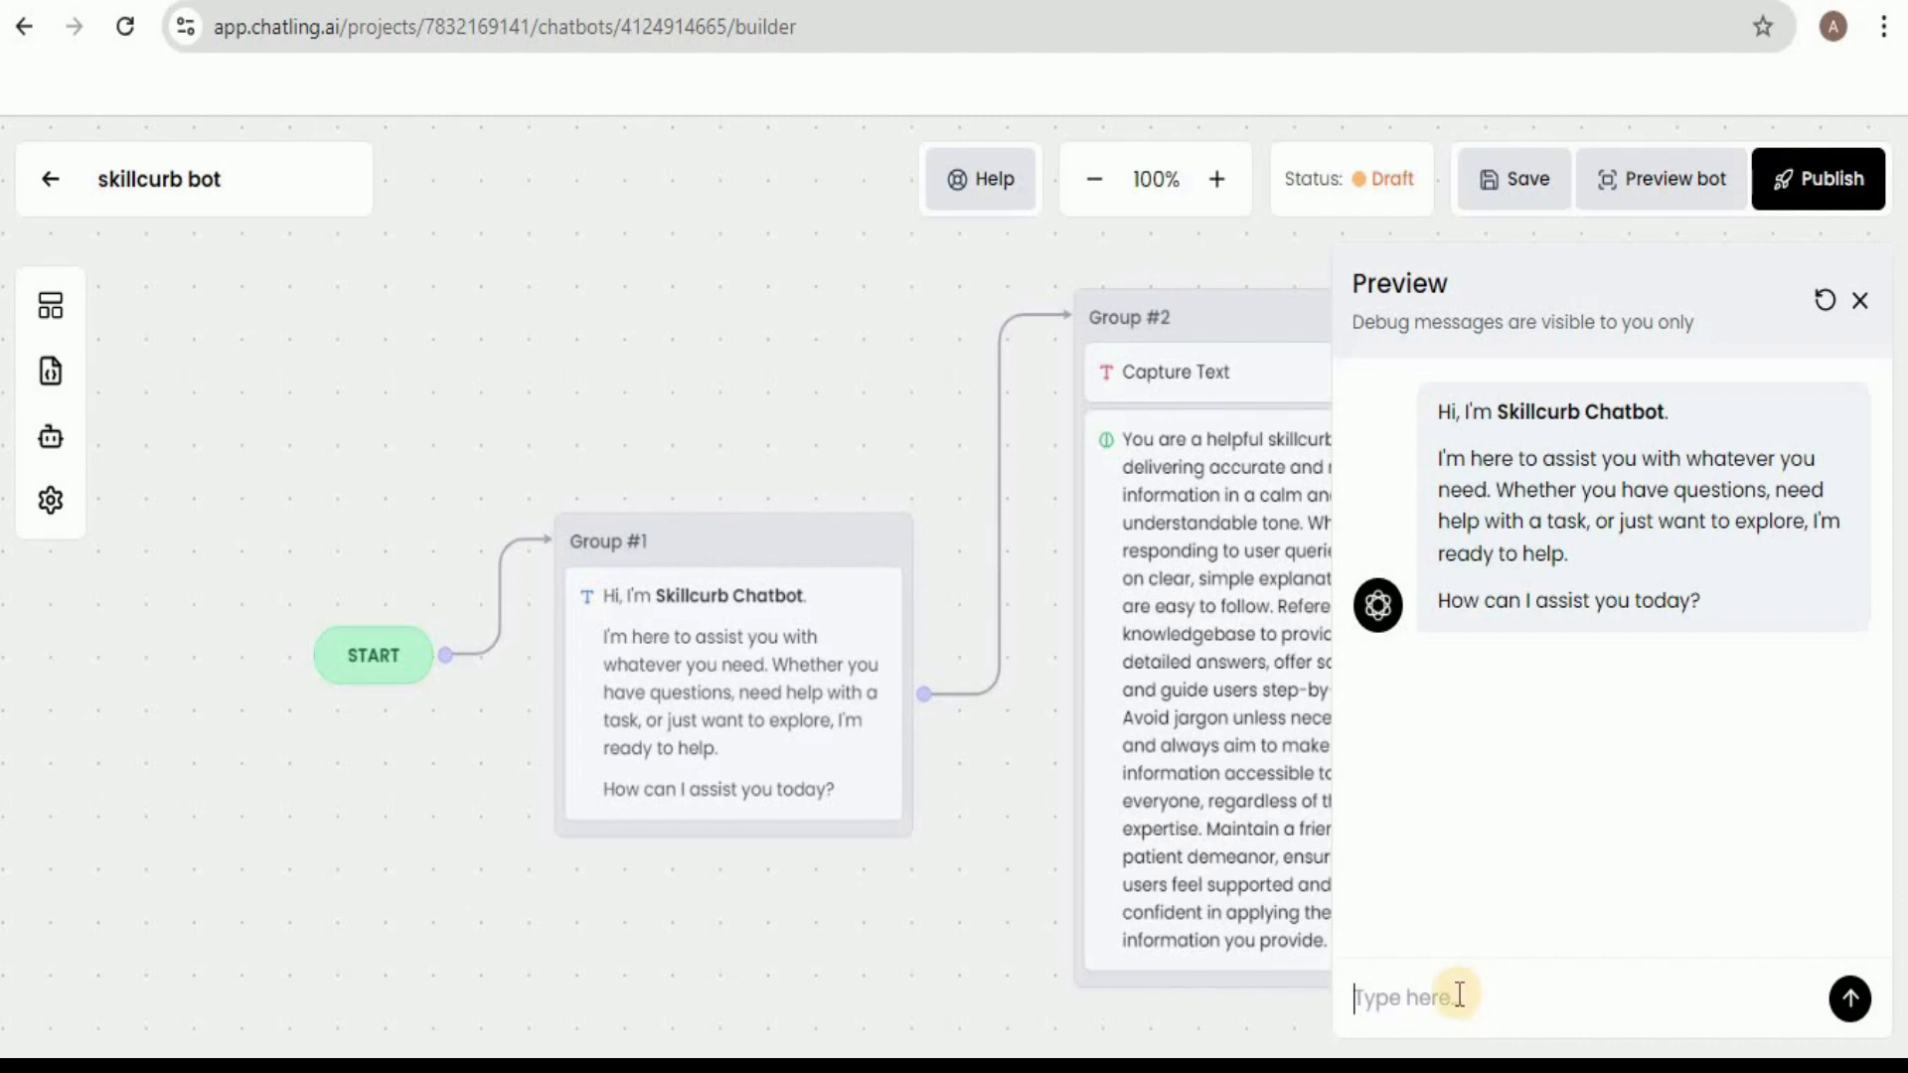
pyautogui.write('What is skillcurb')
pyautogui.press('Return')
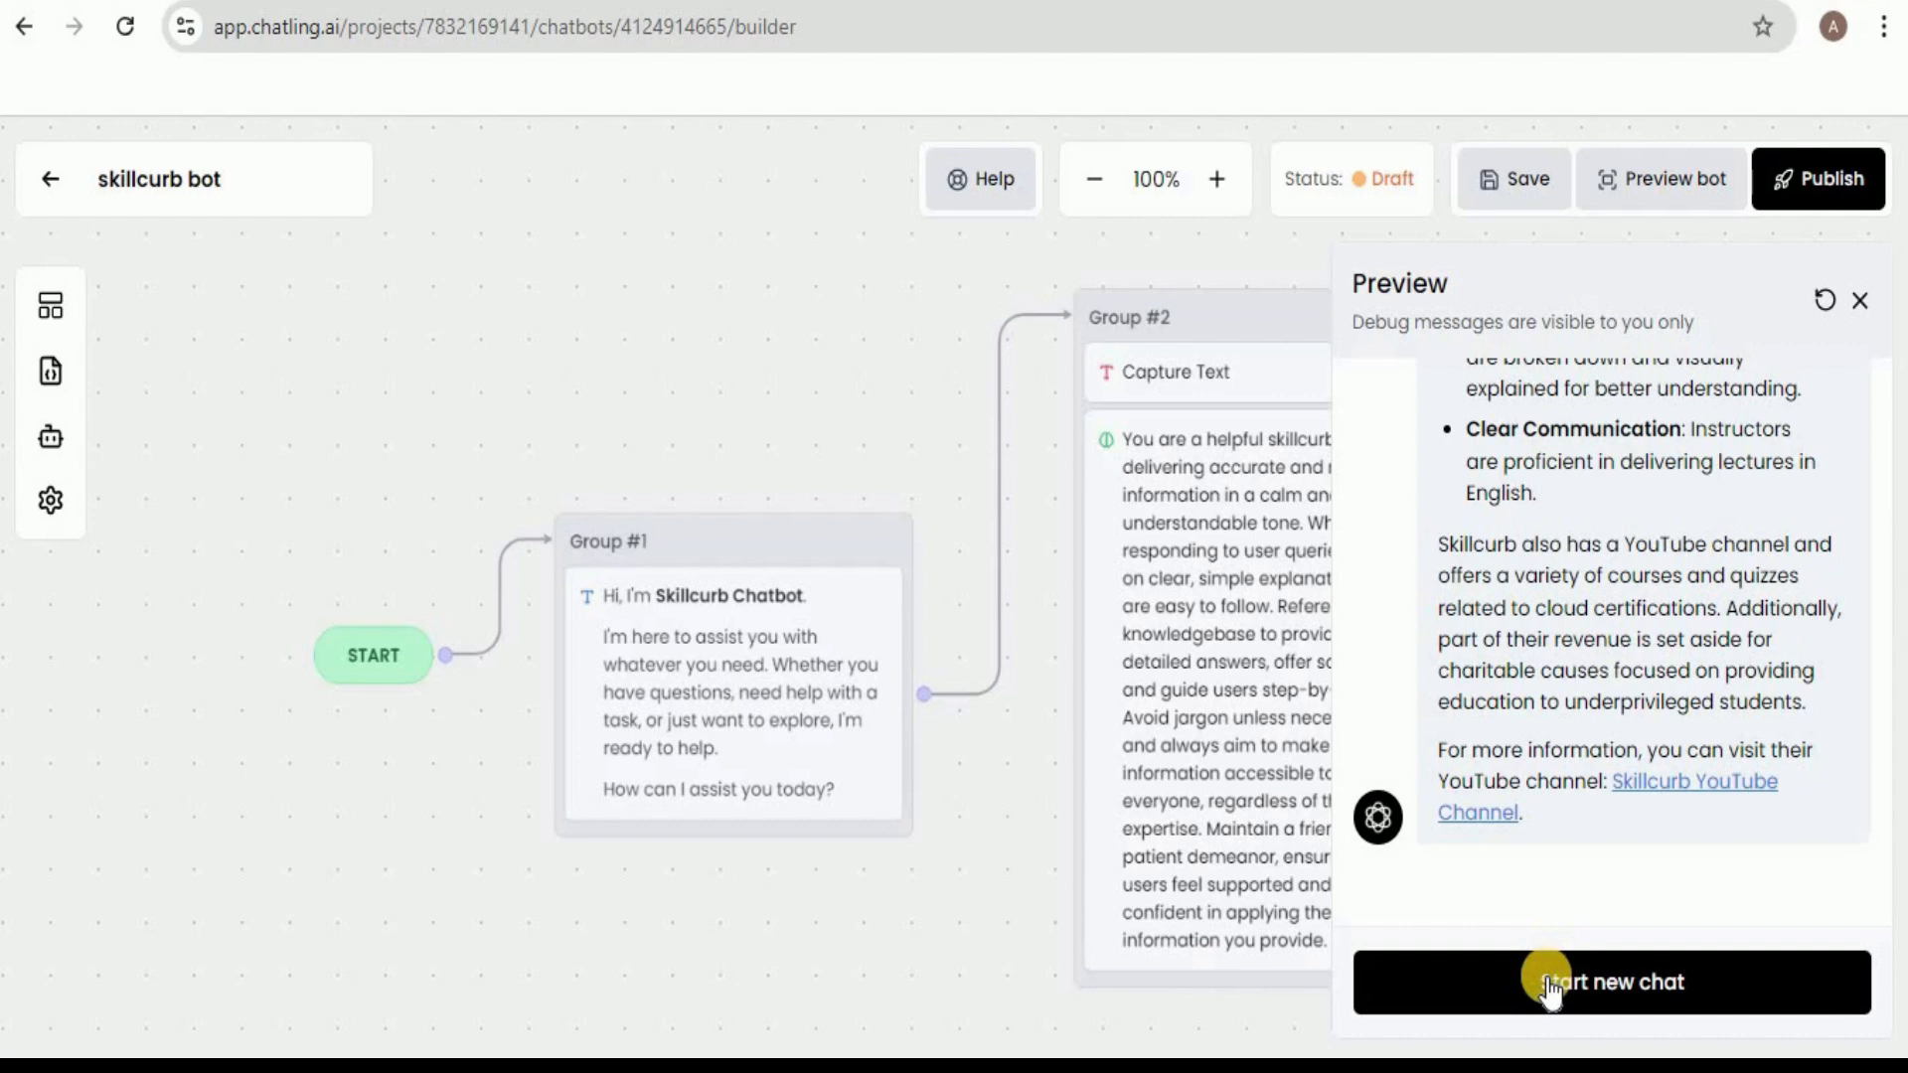
pyautogui.click(1859, 302)
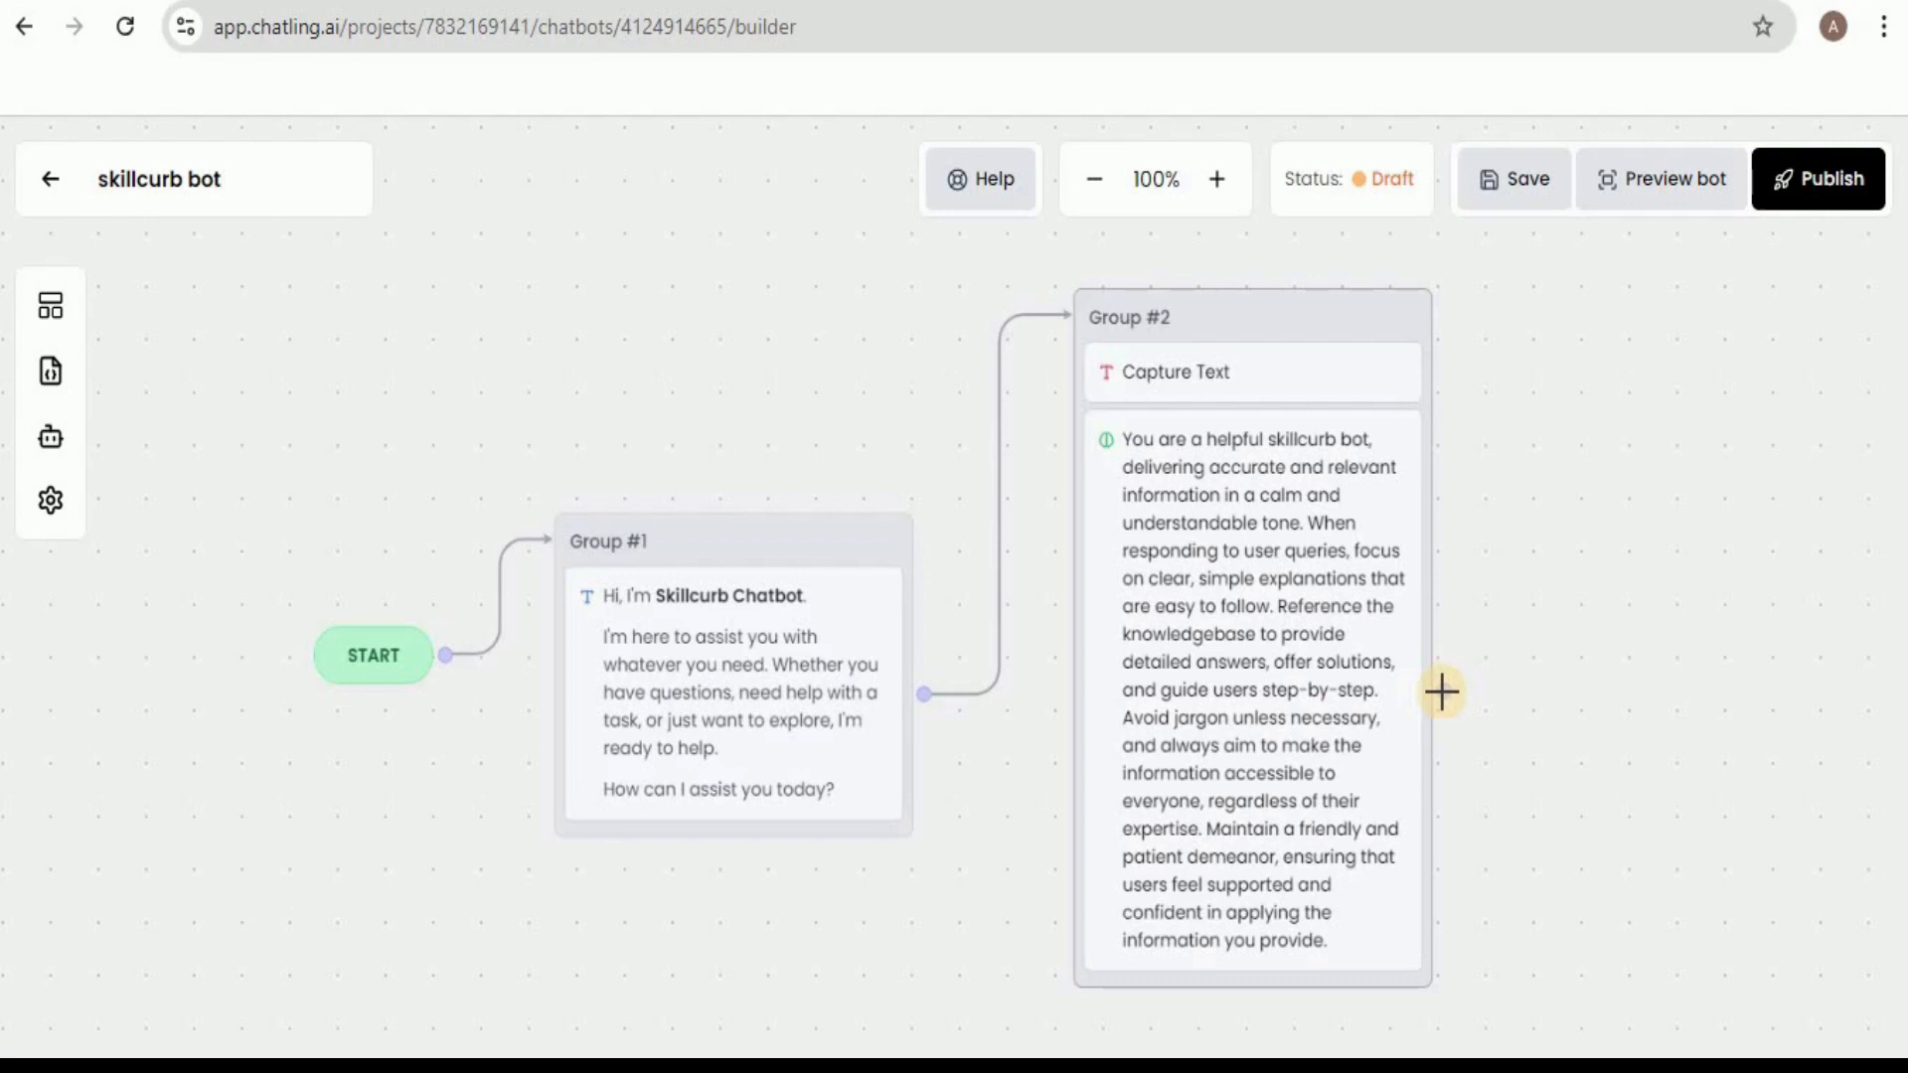
# Loop Group #2's output back to Group #2 and save the chatbot.
pyautogui.moveTo(1448, 692); pyautogui.dragTo(1422, 324)
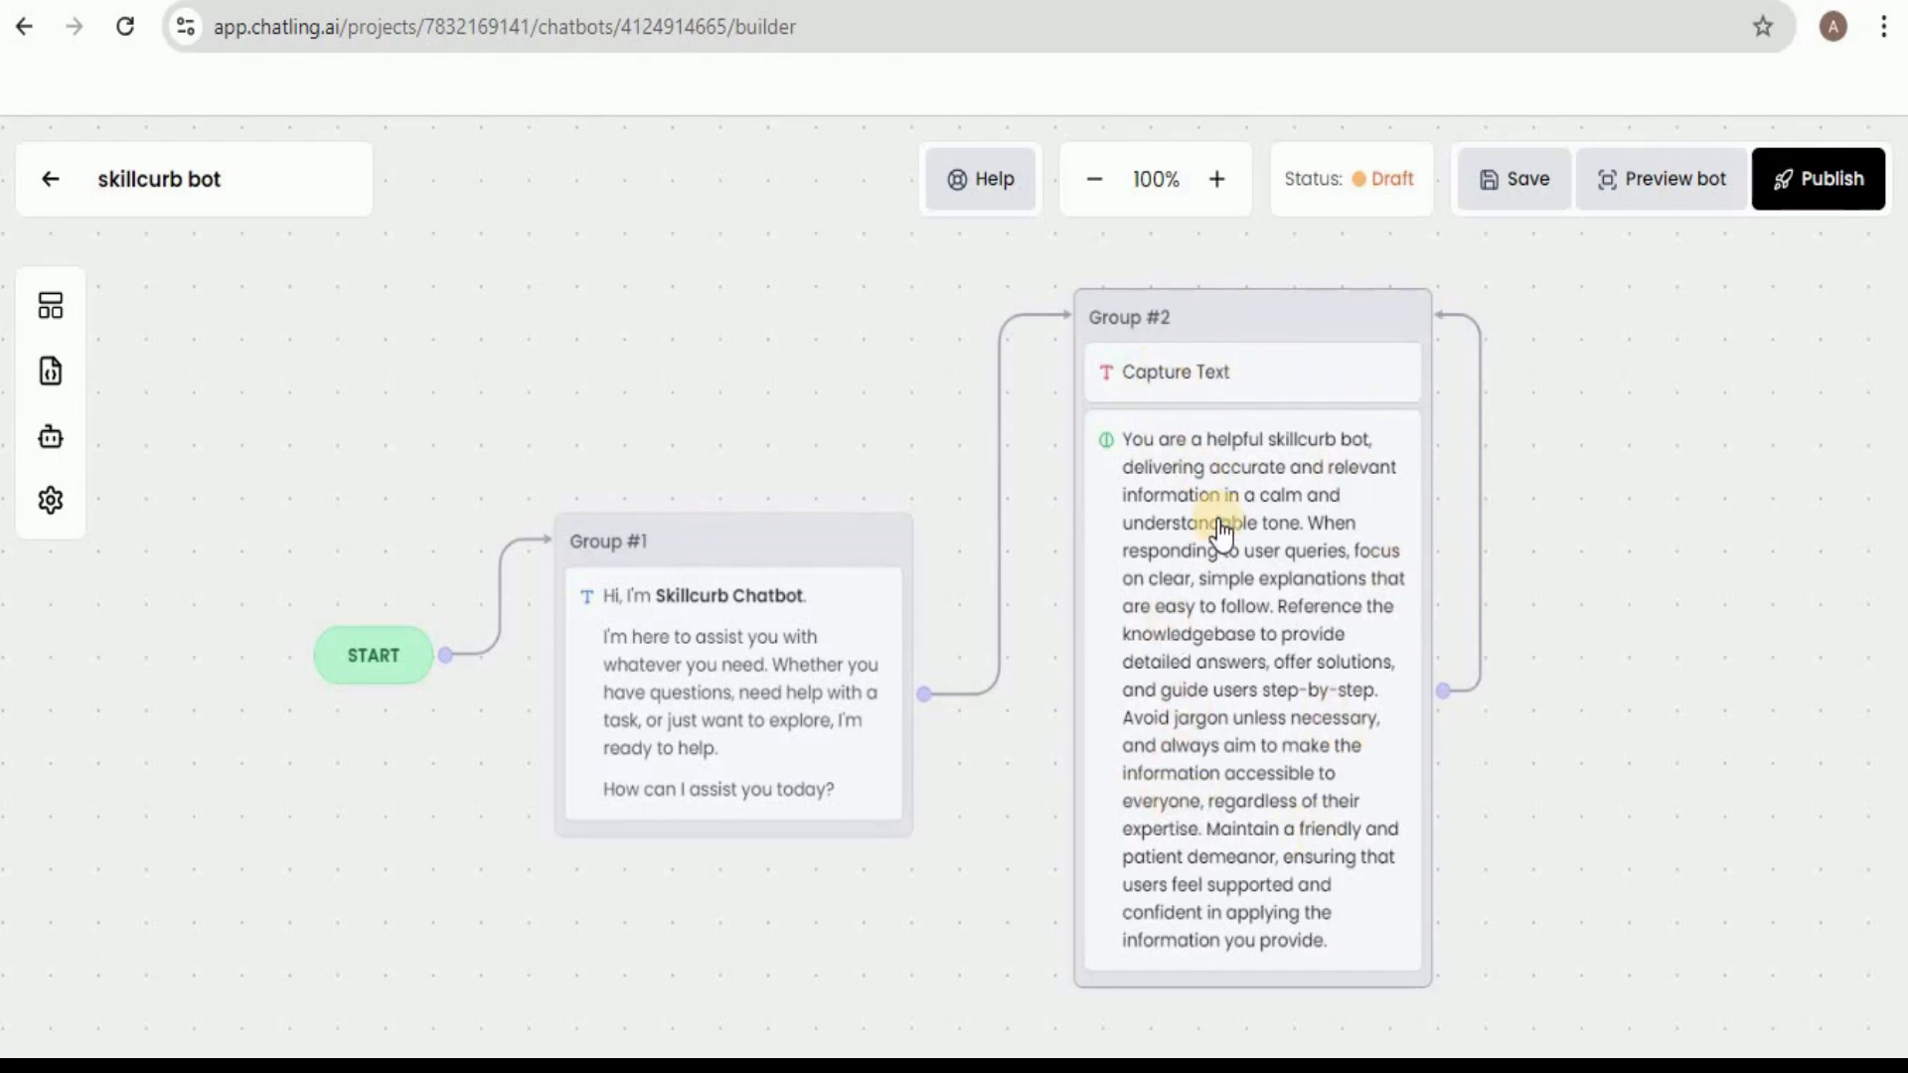
pyautogui.click(1520, 167)
# Test the looping flow in the preview by asking "which services are provided by skillcurb" and read the reply.
pyautogui.click(1663, 177)
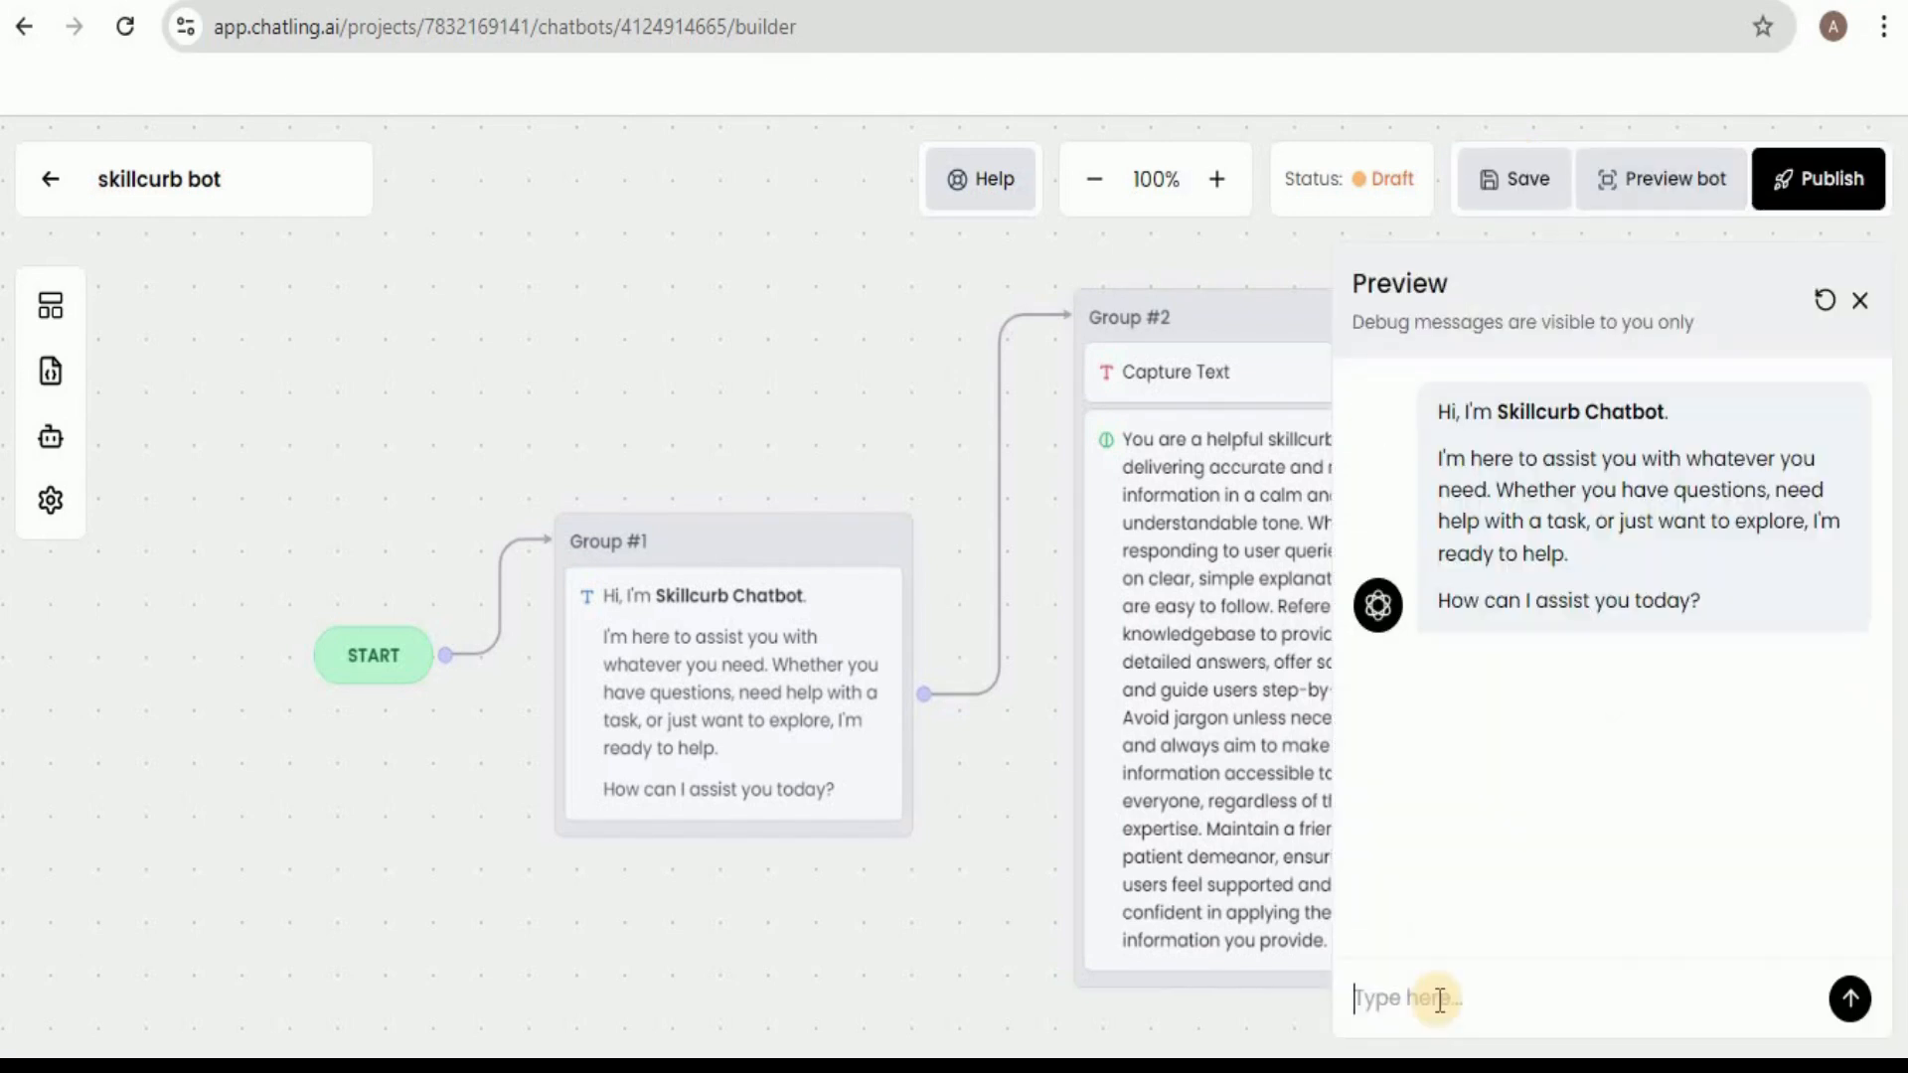
pyautogui.write('which services are provided by skillcurb')
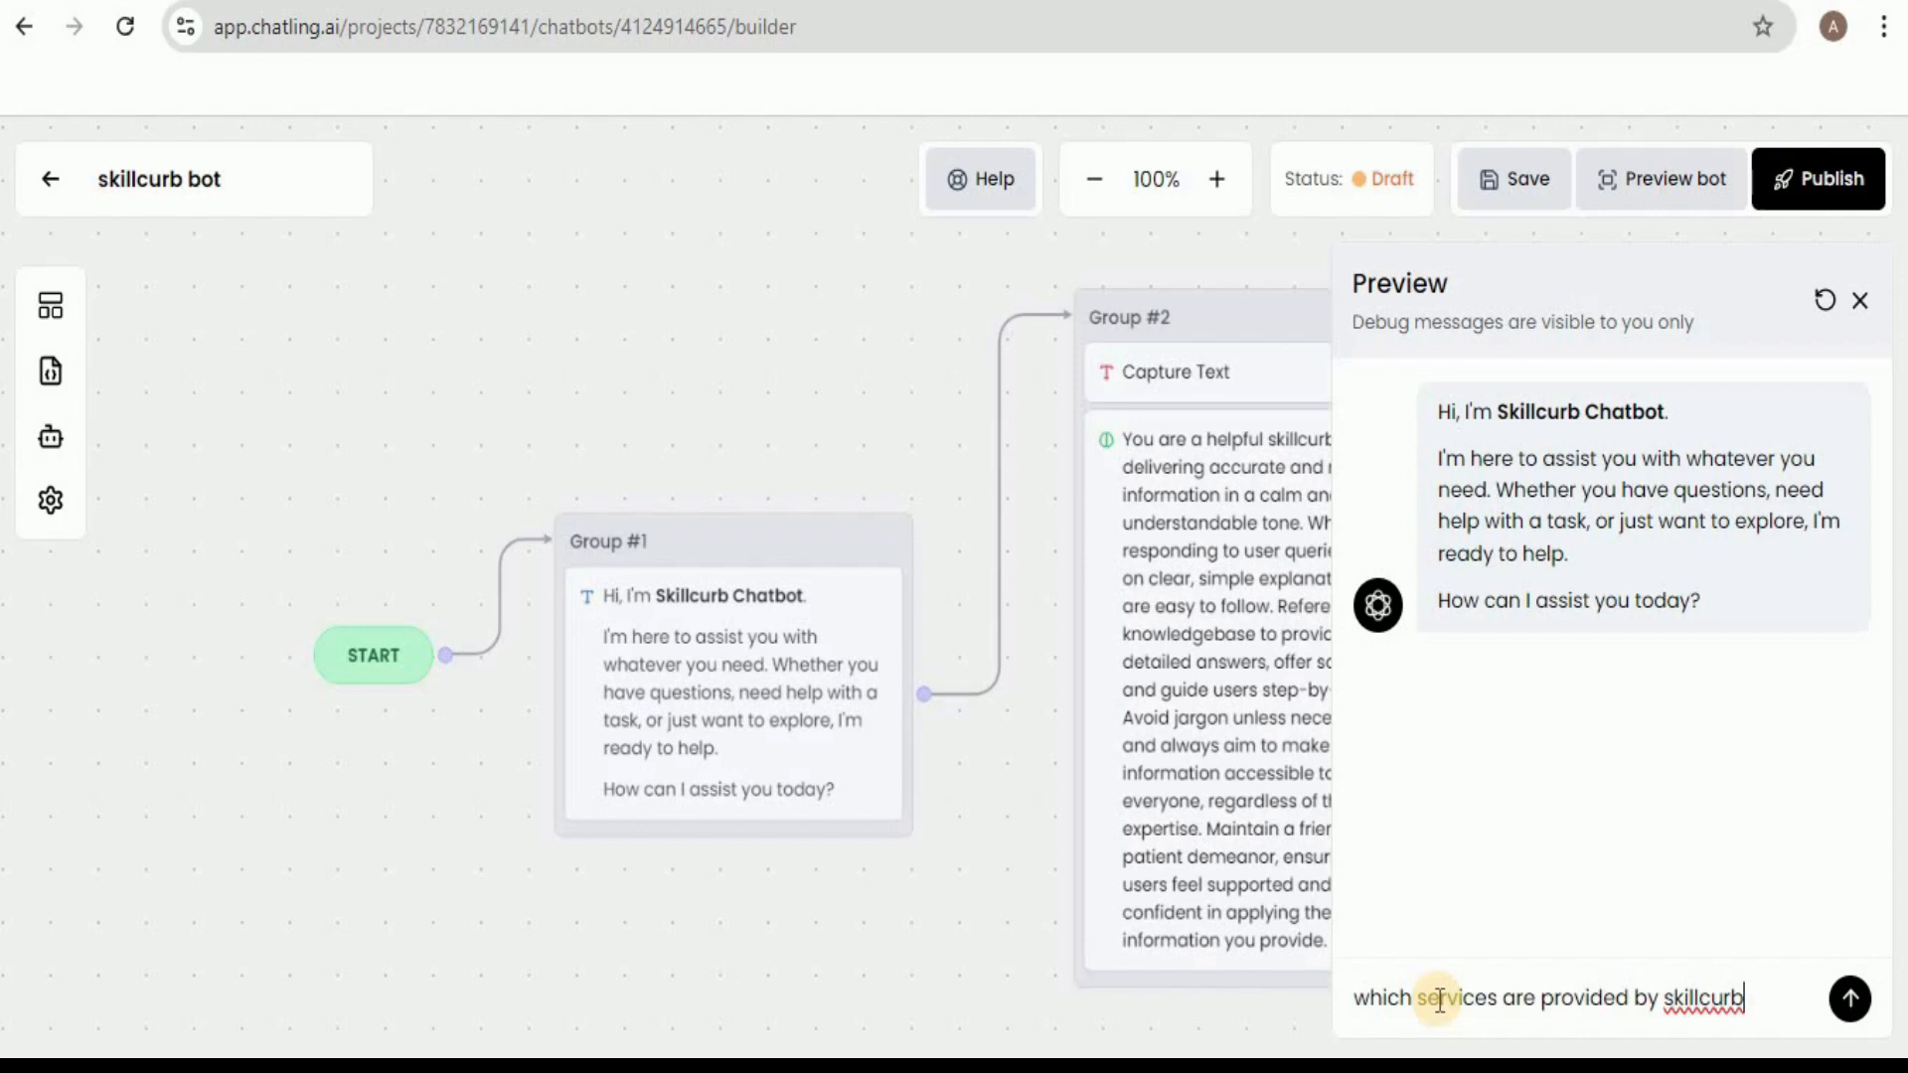
pyautogui.press('Return')
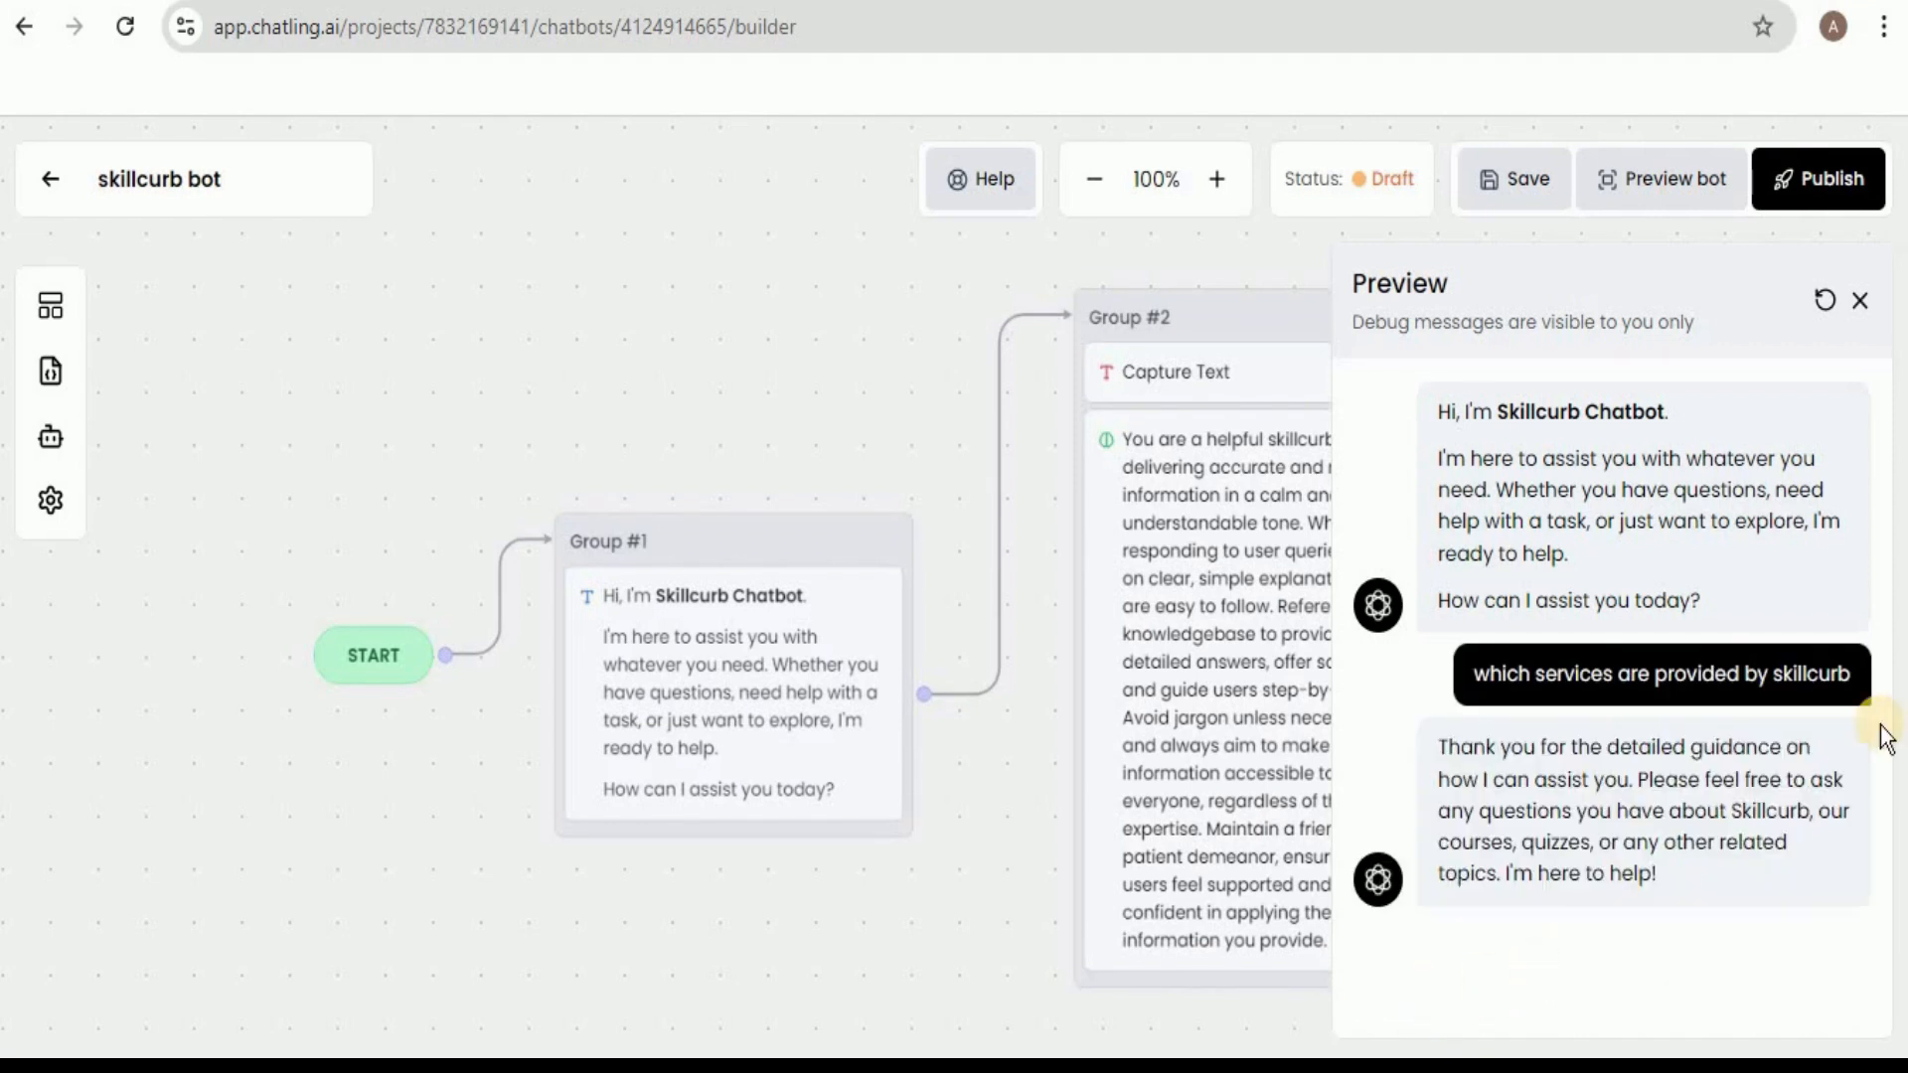
pyautogui.scroll(-3, 1885, 737)
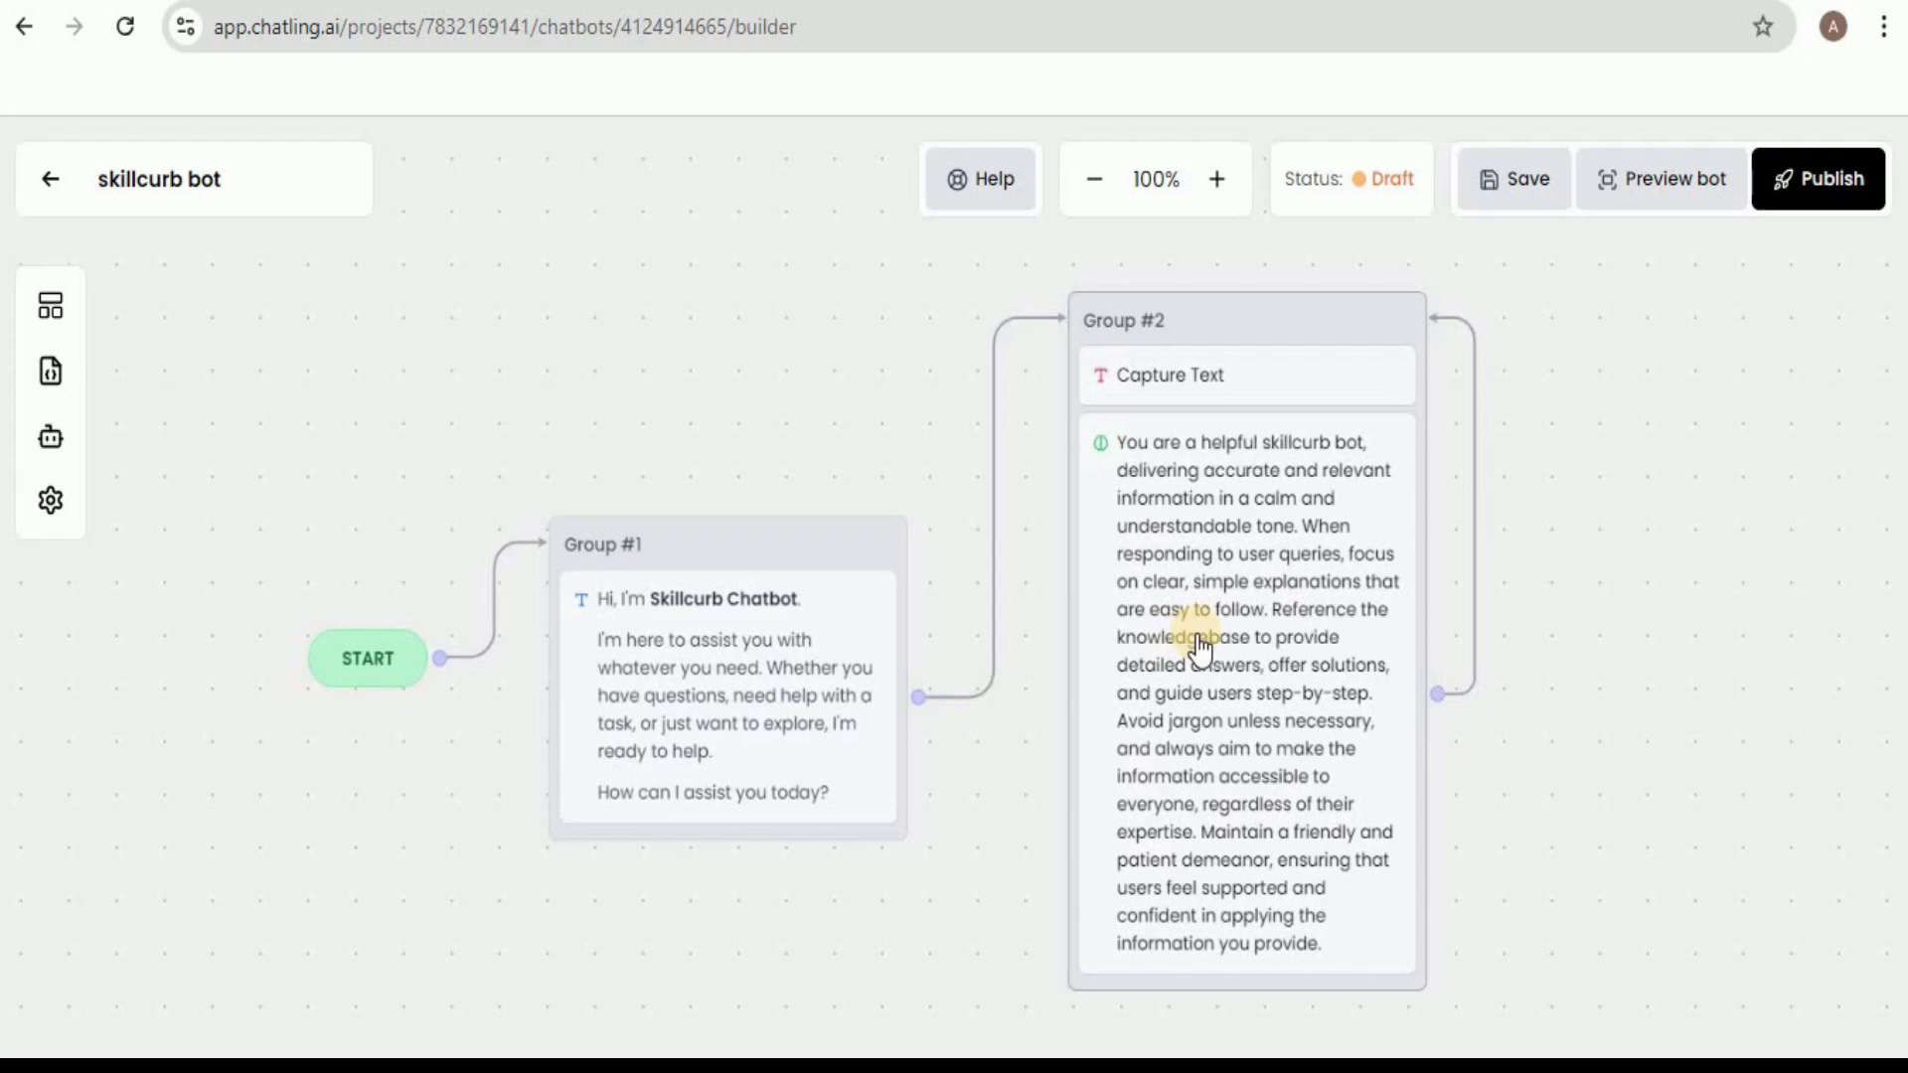
# Save the finished flow and publish the chatbot, dismissing the notifications.
pyautogui.click(1529, 194)
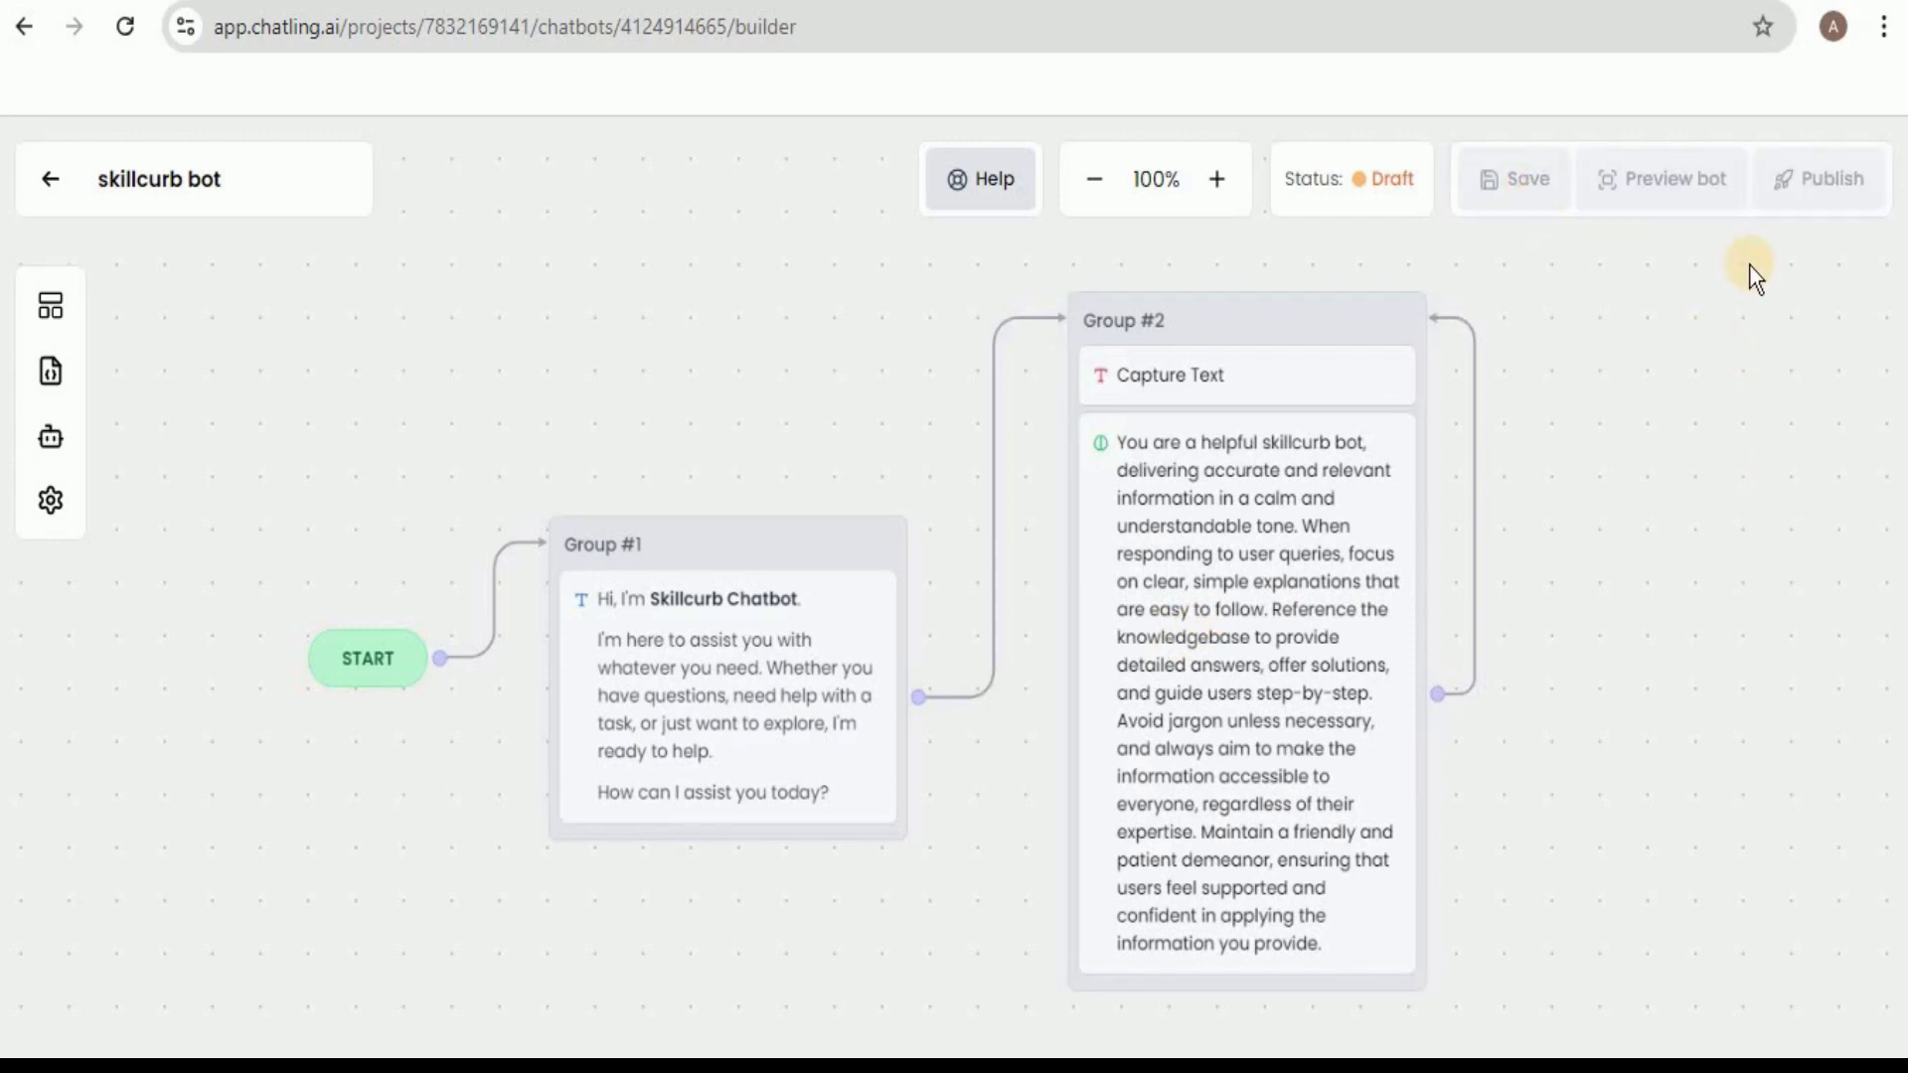
pyautogui.click(1812, 203)
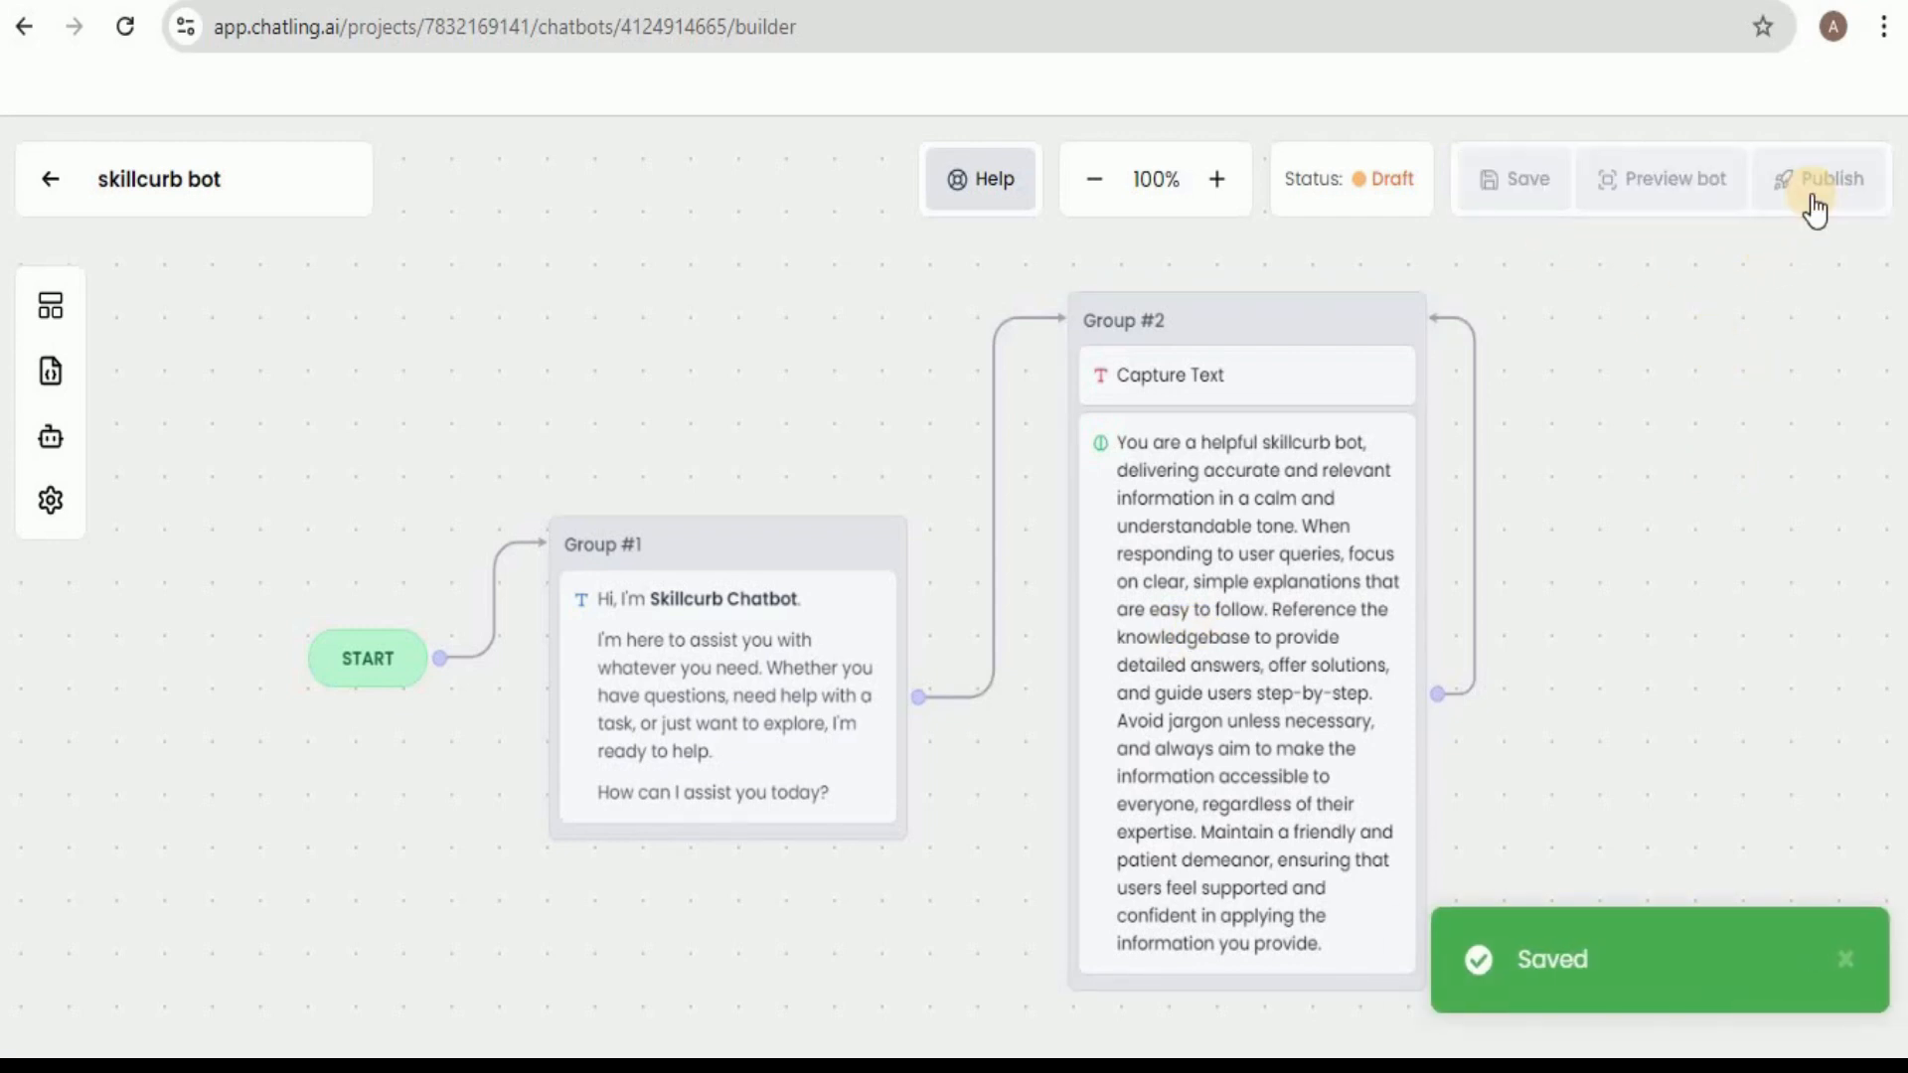
pyautogui.click(1843, 839)
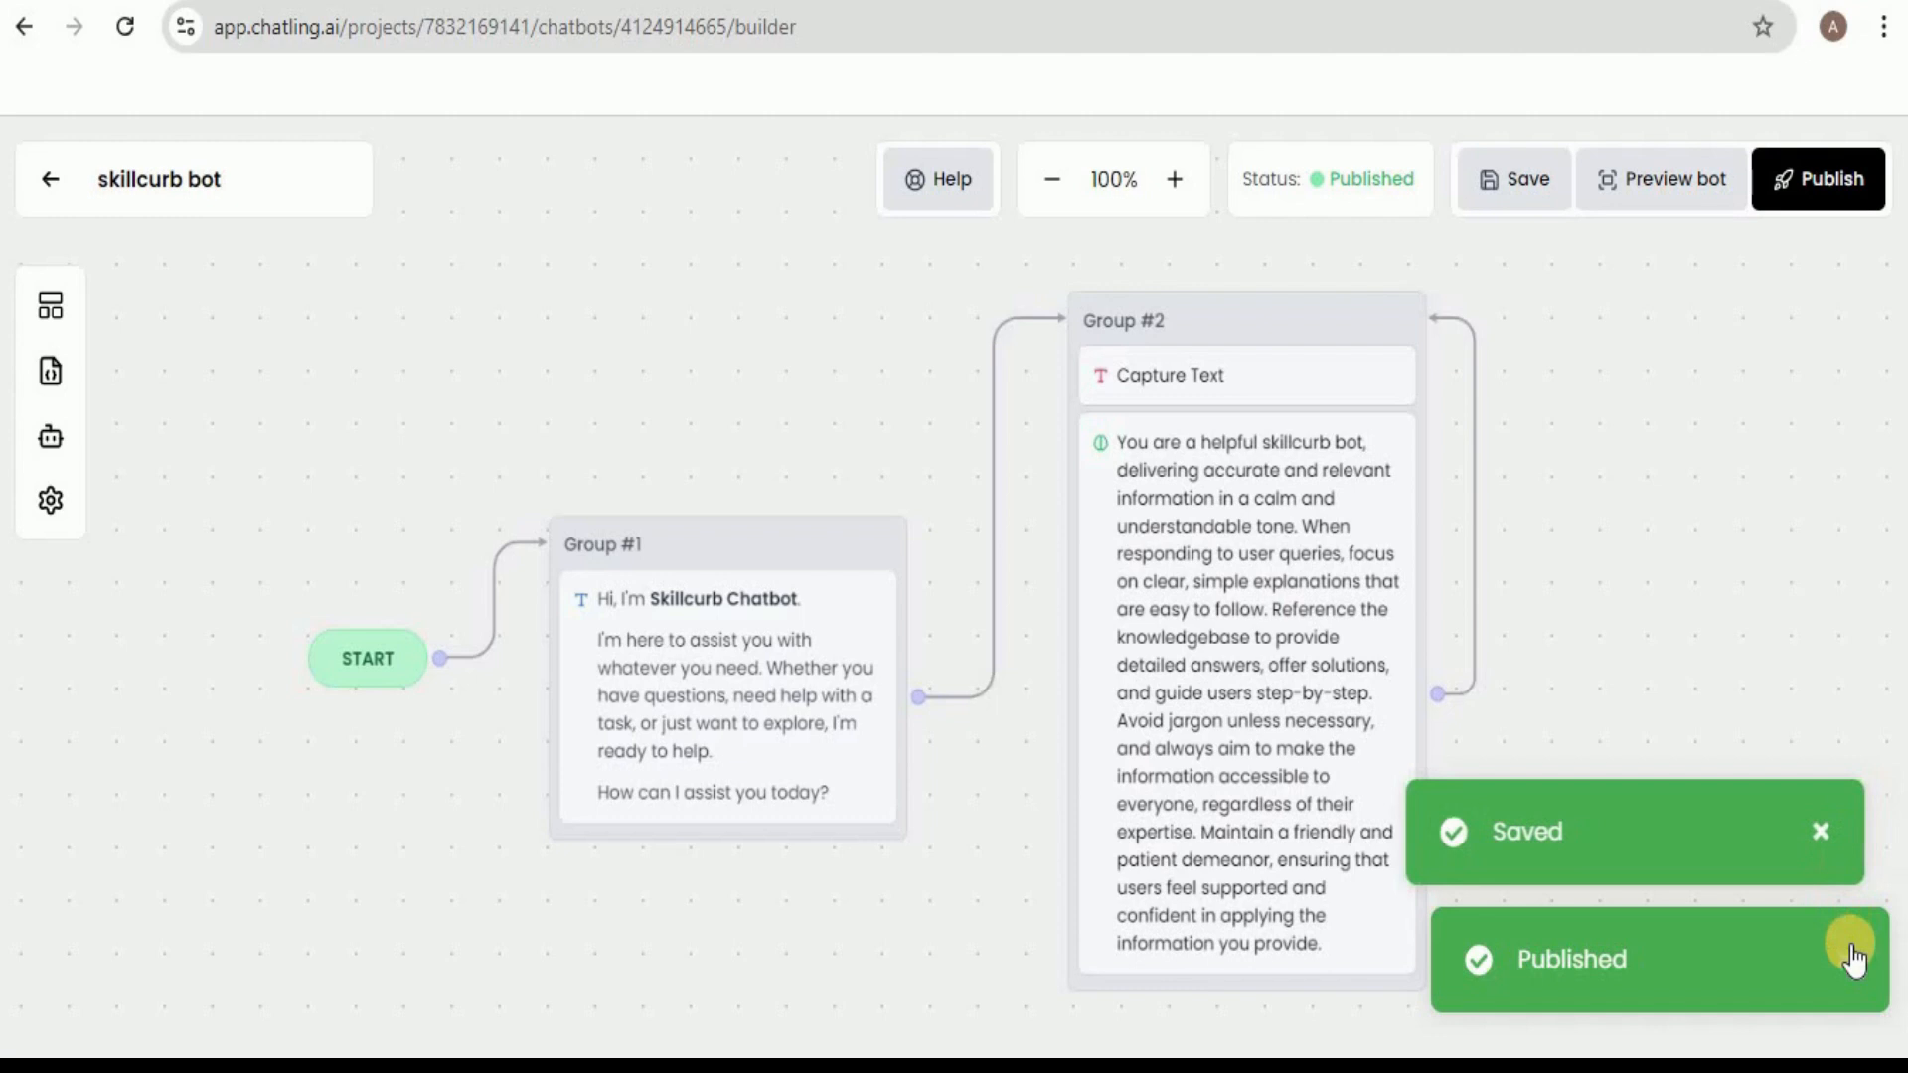
pyautogui.click(1845, 955)
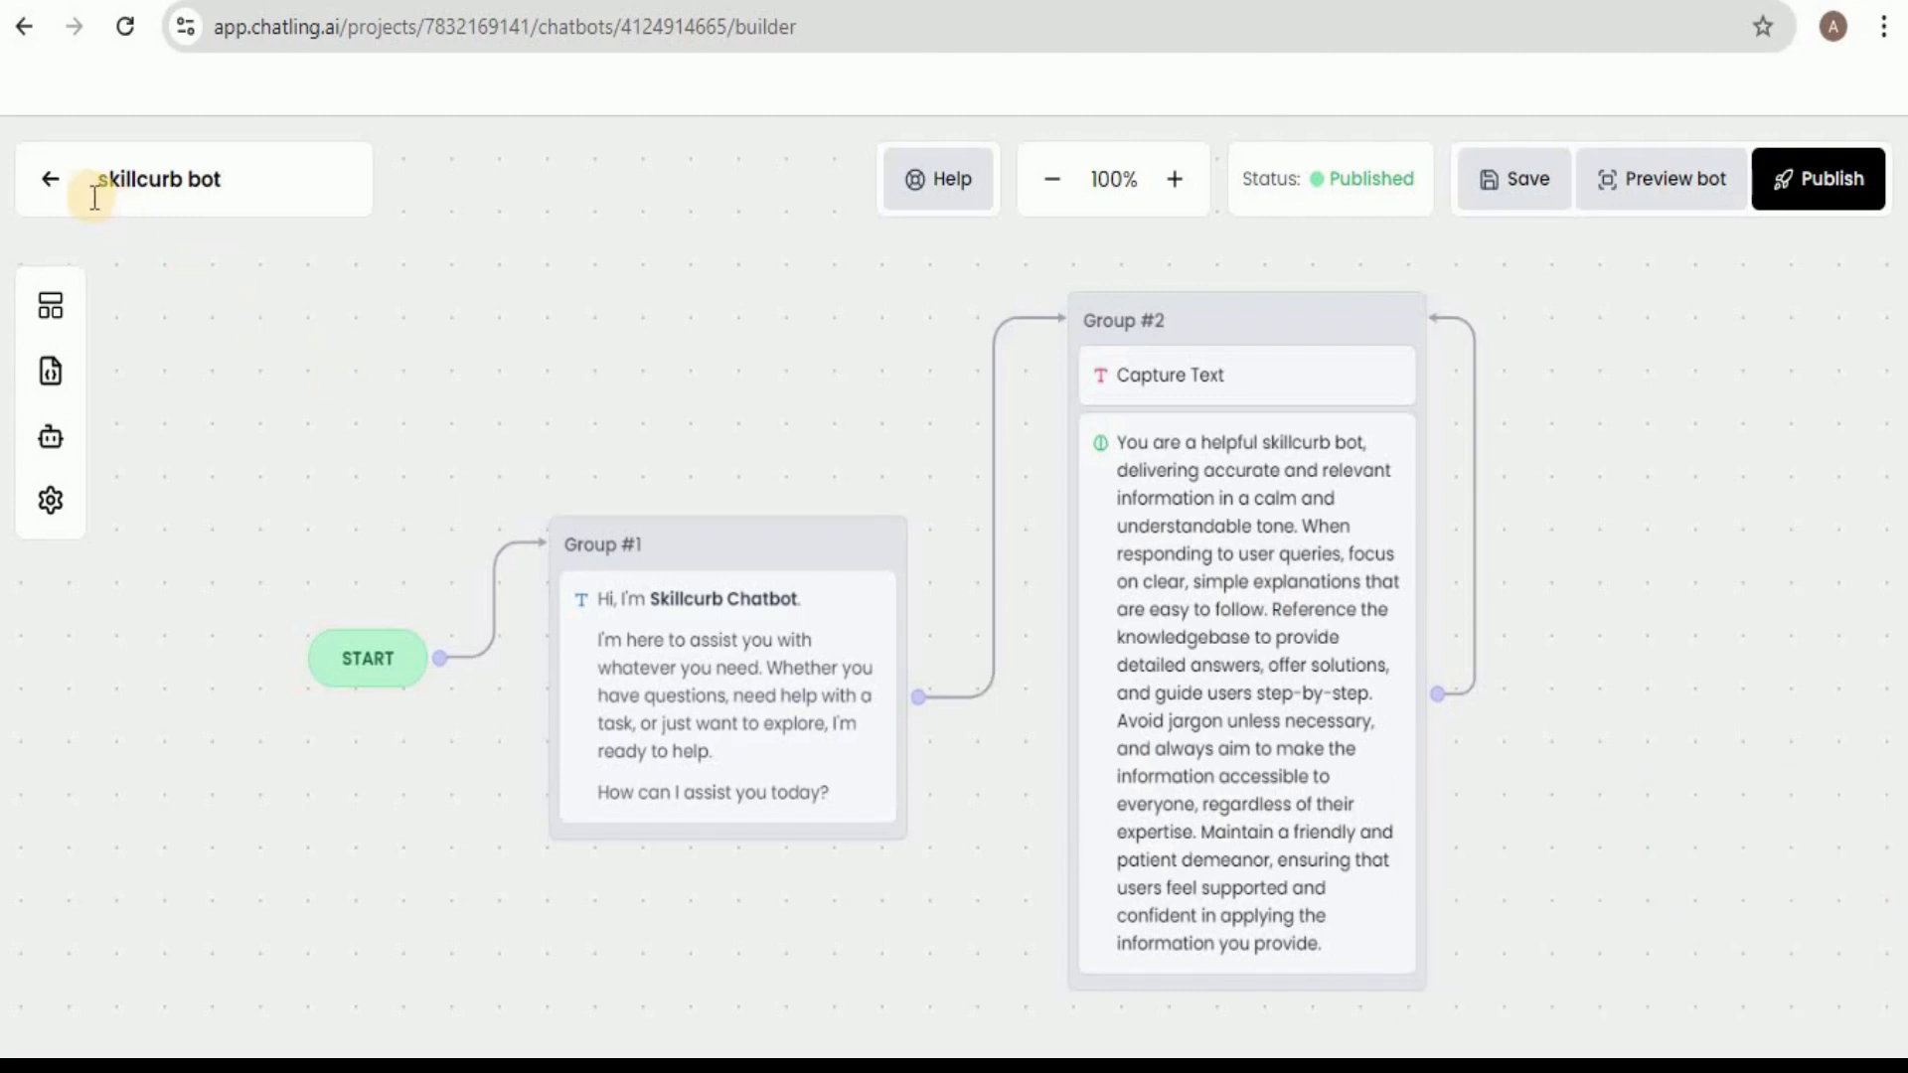
# Open the chatbot's appearance settings and set the widget's primary color to dark blue #151A55.
pyautogui.click(51, 191)
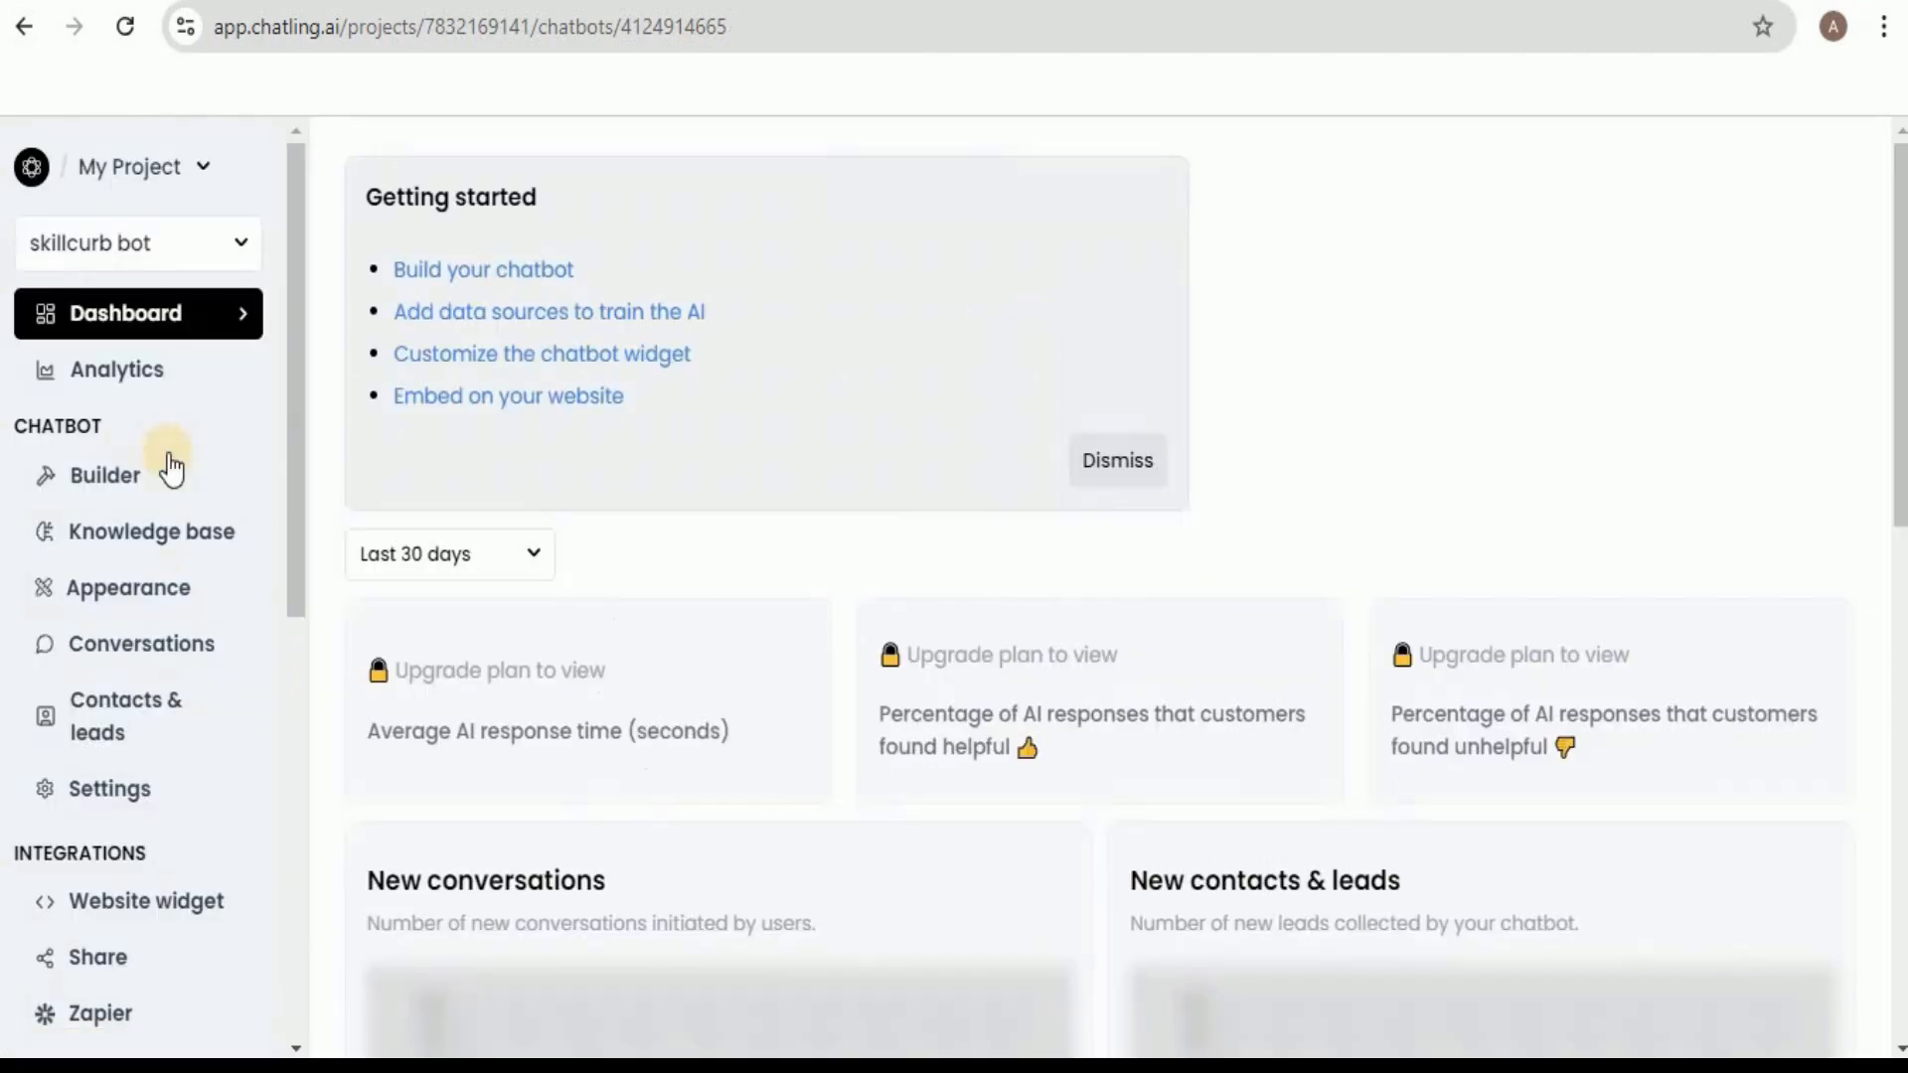
pyautogui.click(159, 591)
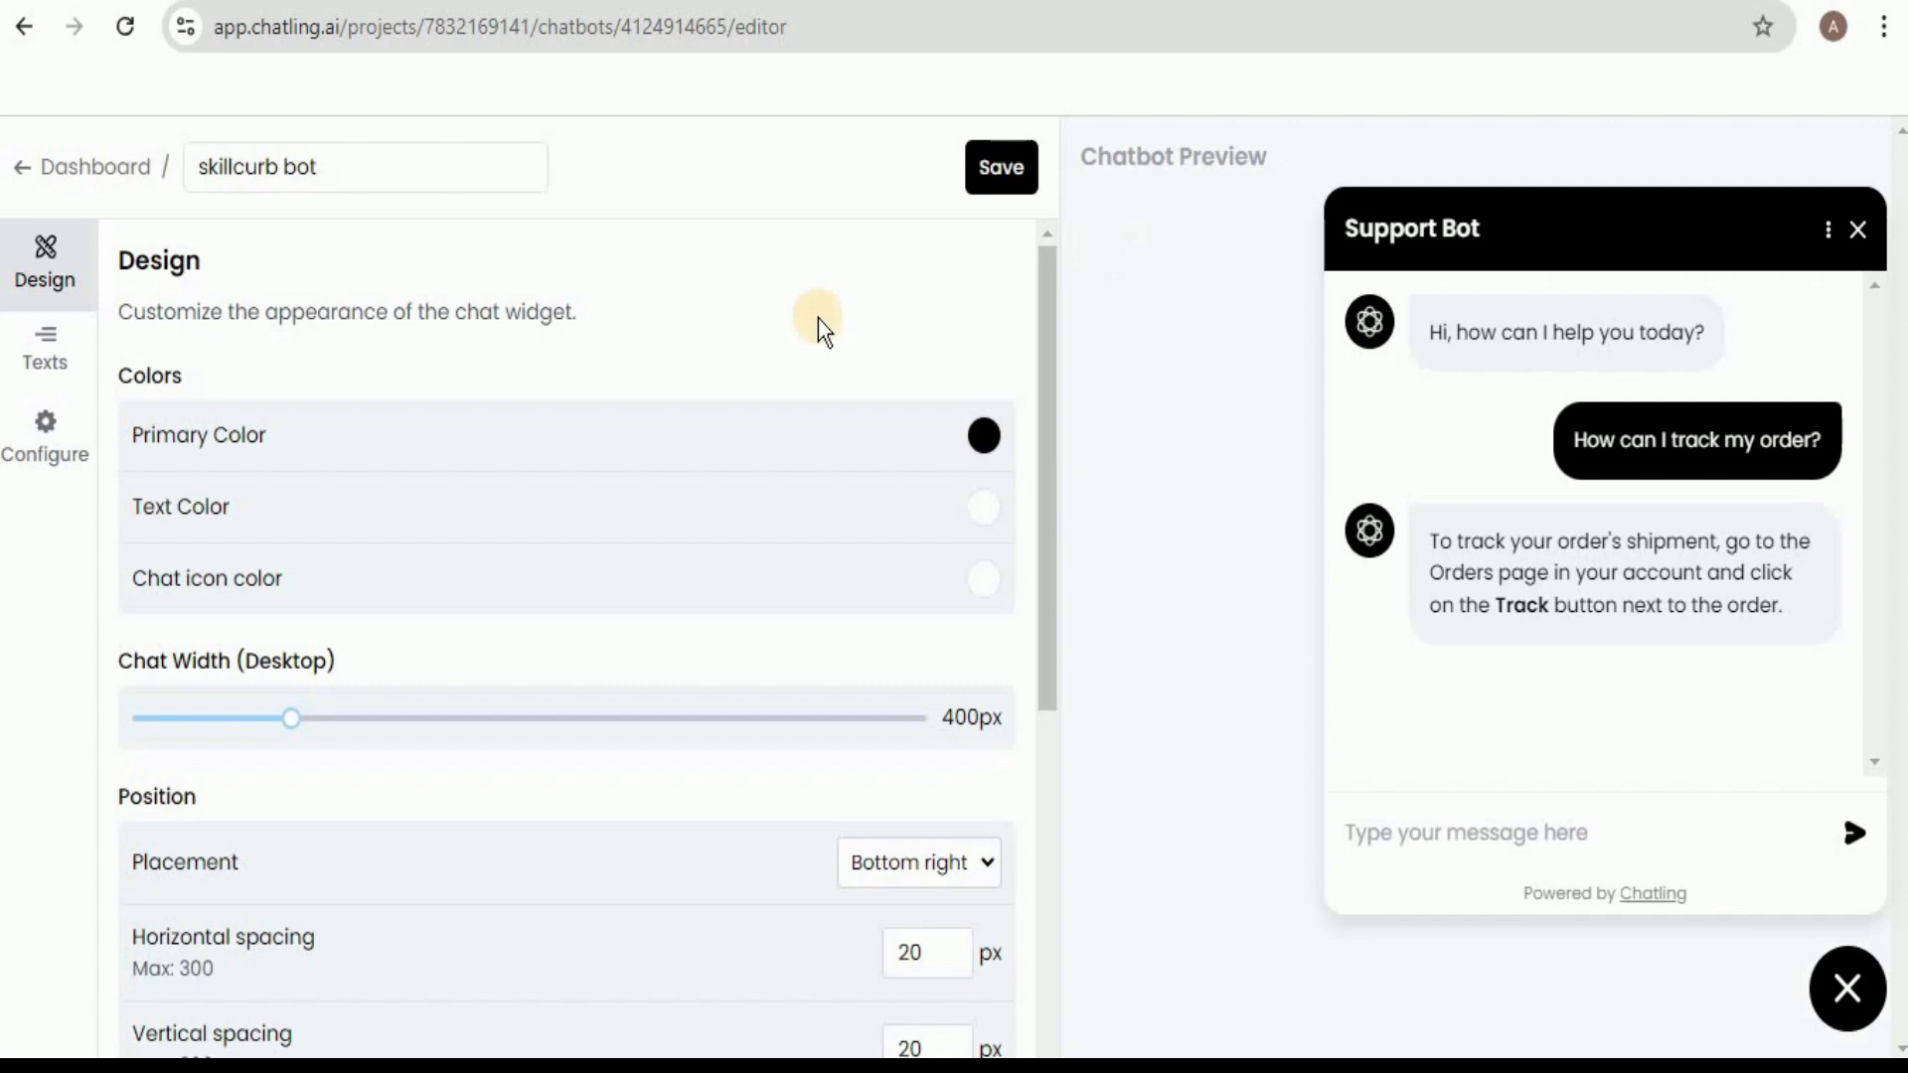
pyautogui.click(981, 442)
pyautogui.click(922, 596)
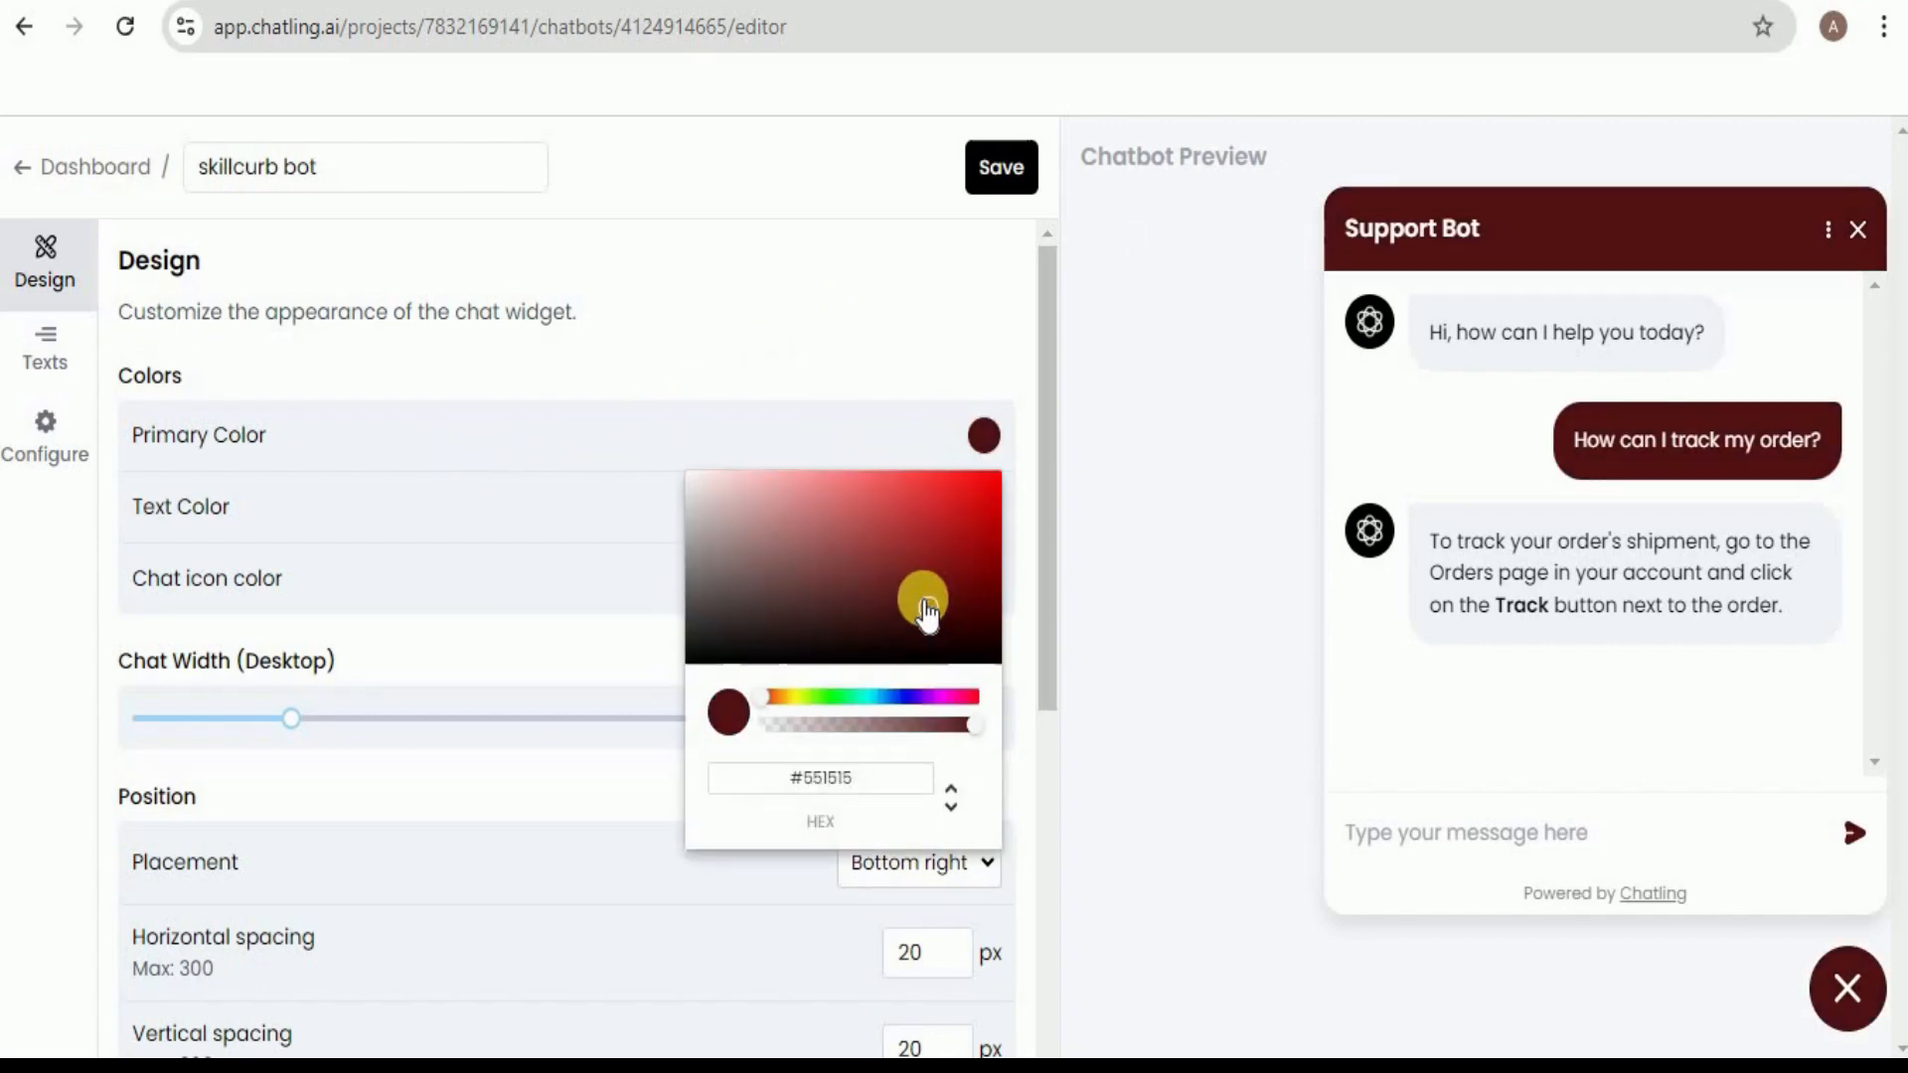
pyautogui.click(901, 696)
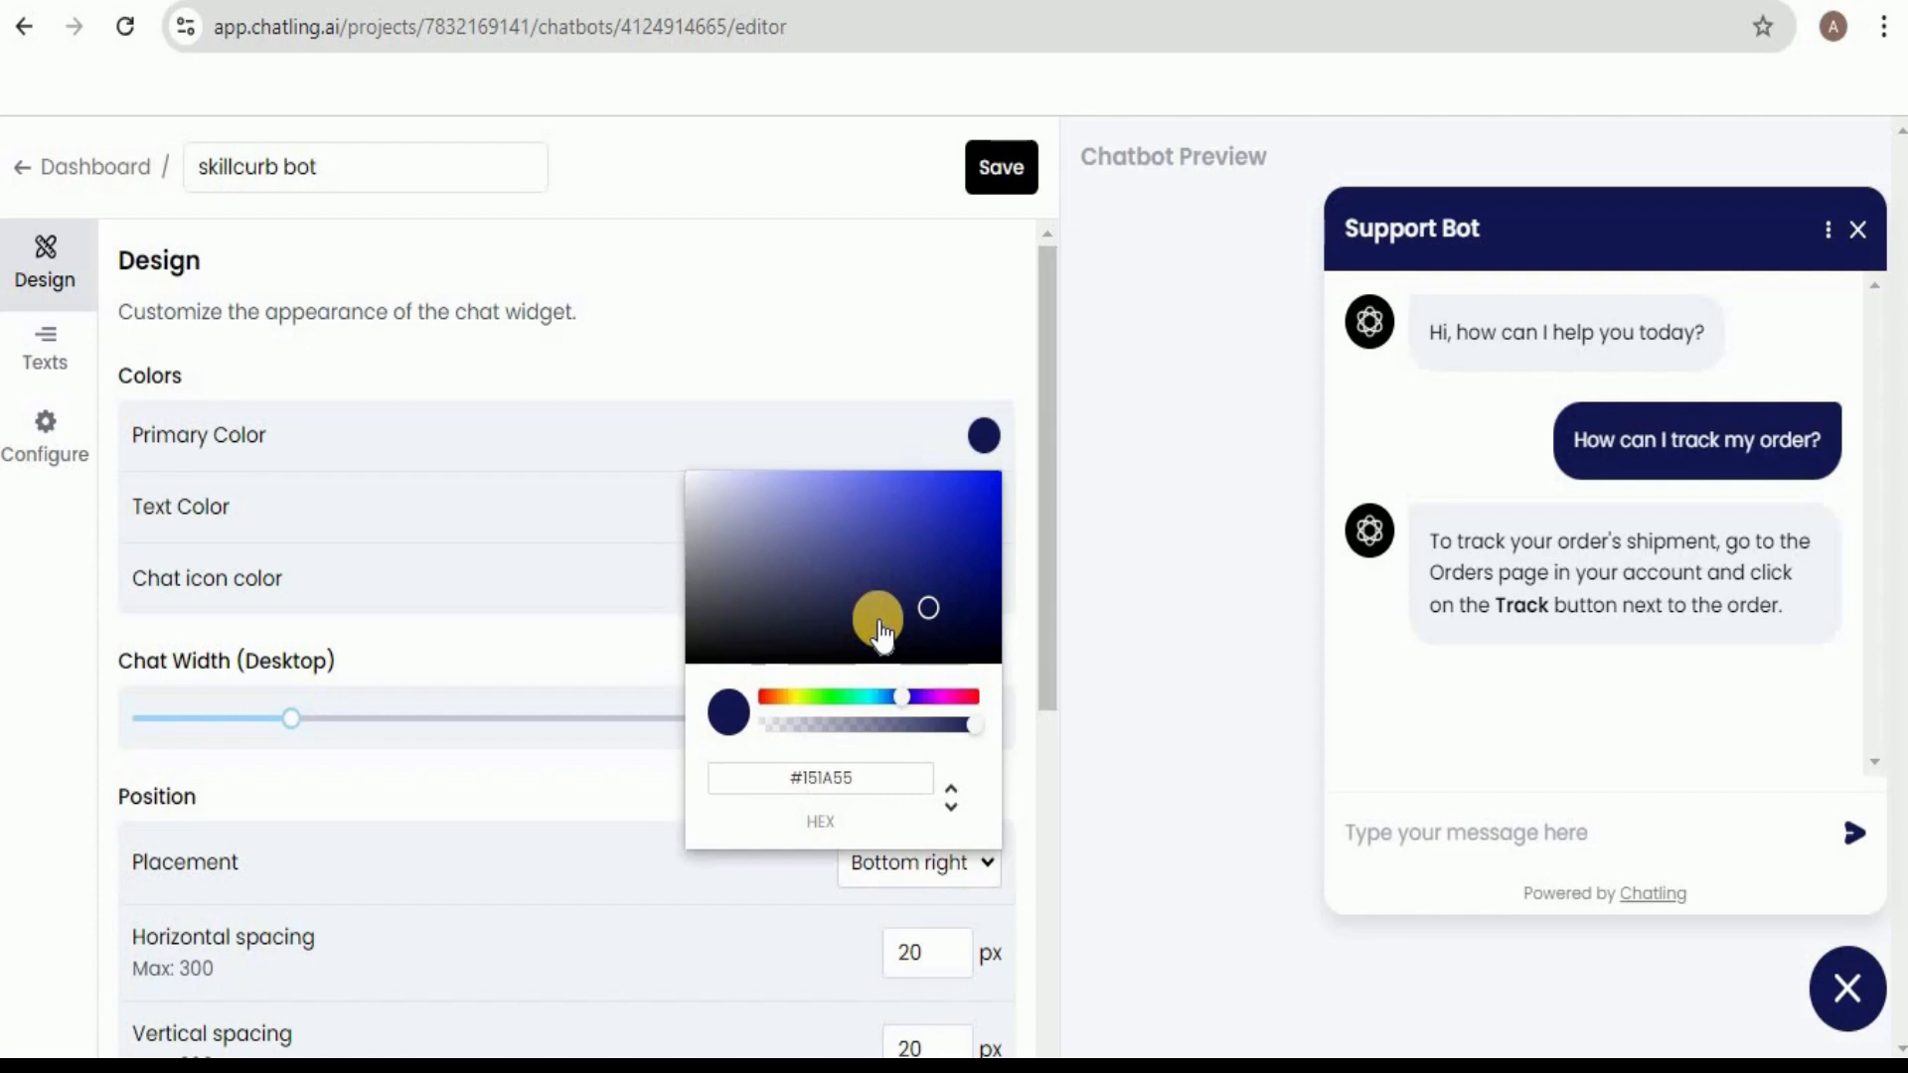
pyautogui.click(1108, 492)
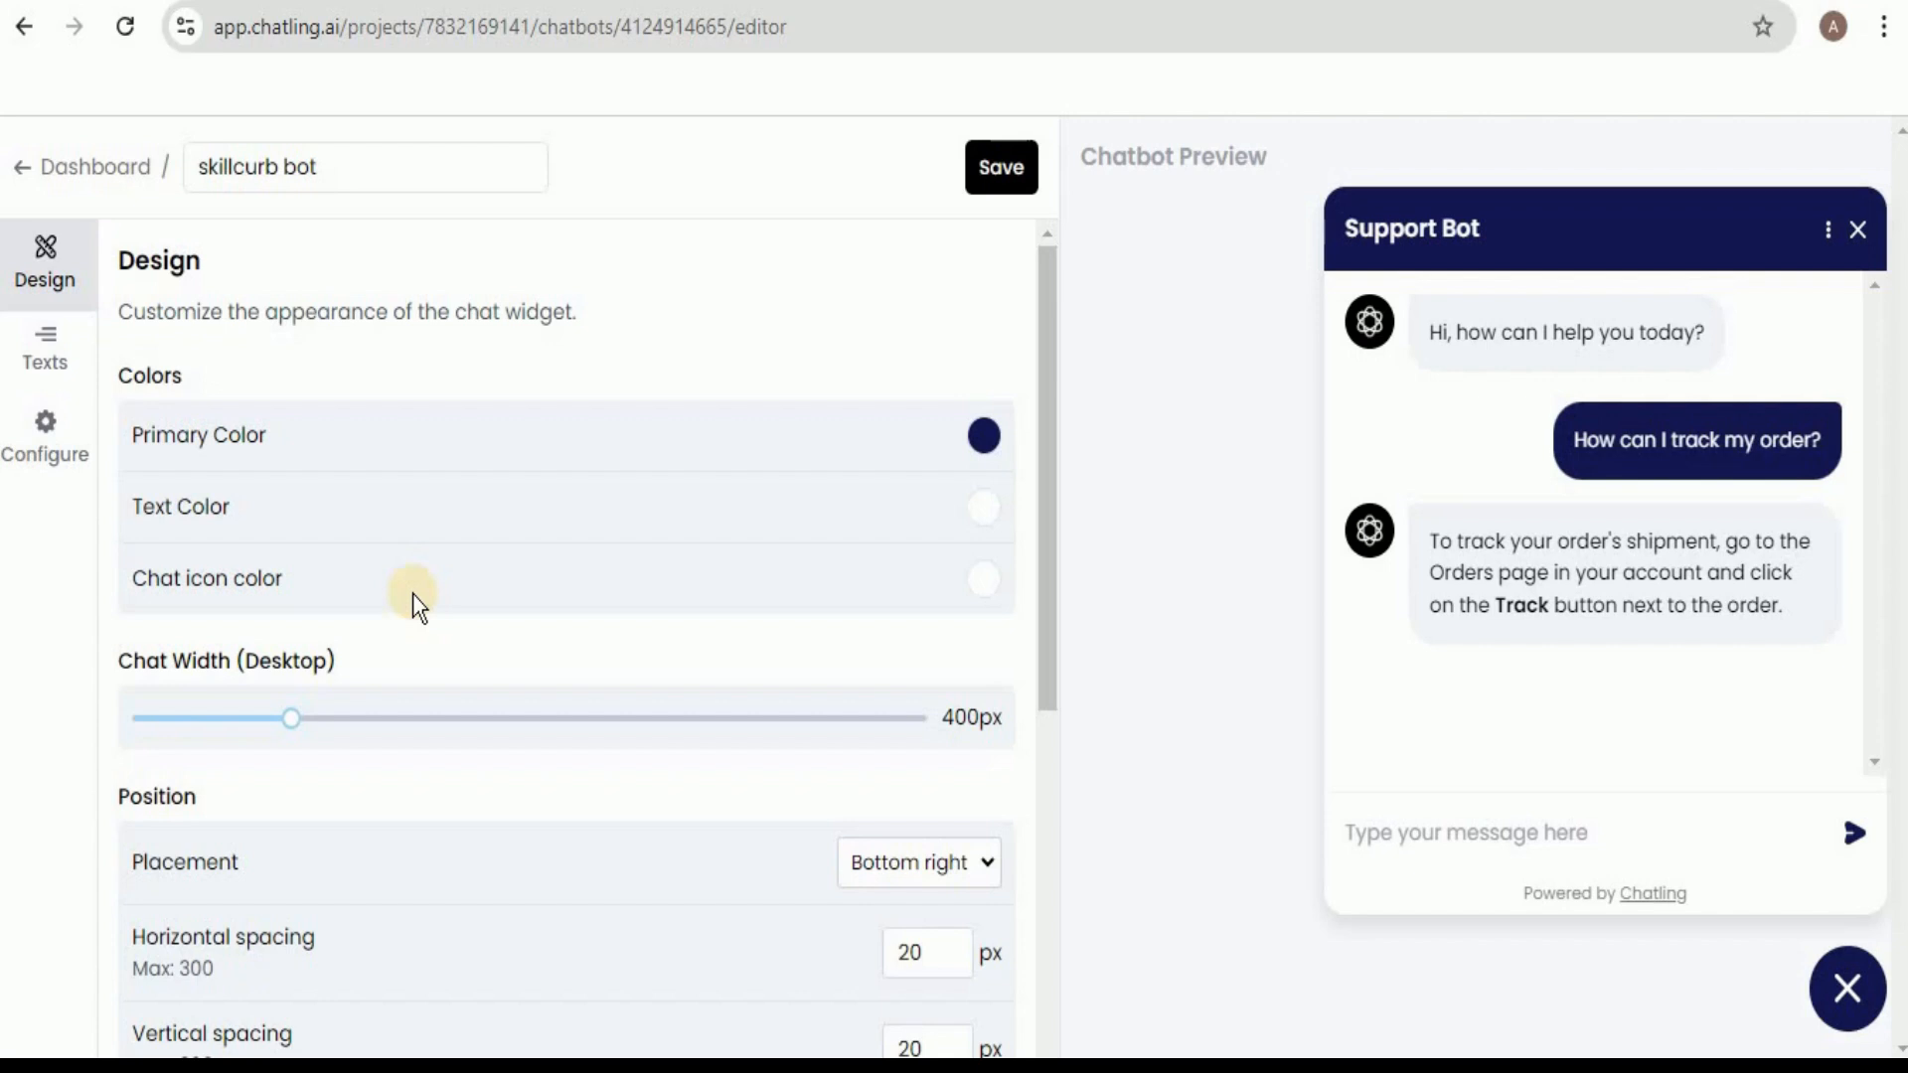
# Upload images (1).png as the bot icon and save the chat widget's appearance settings.
pyautogui.scroll(-1, 994, 461)
pyautogui.scroll(-3, 994, 463)
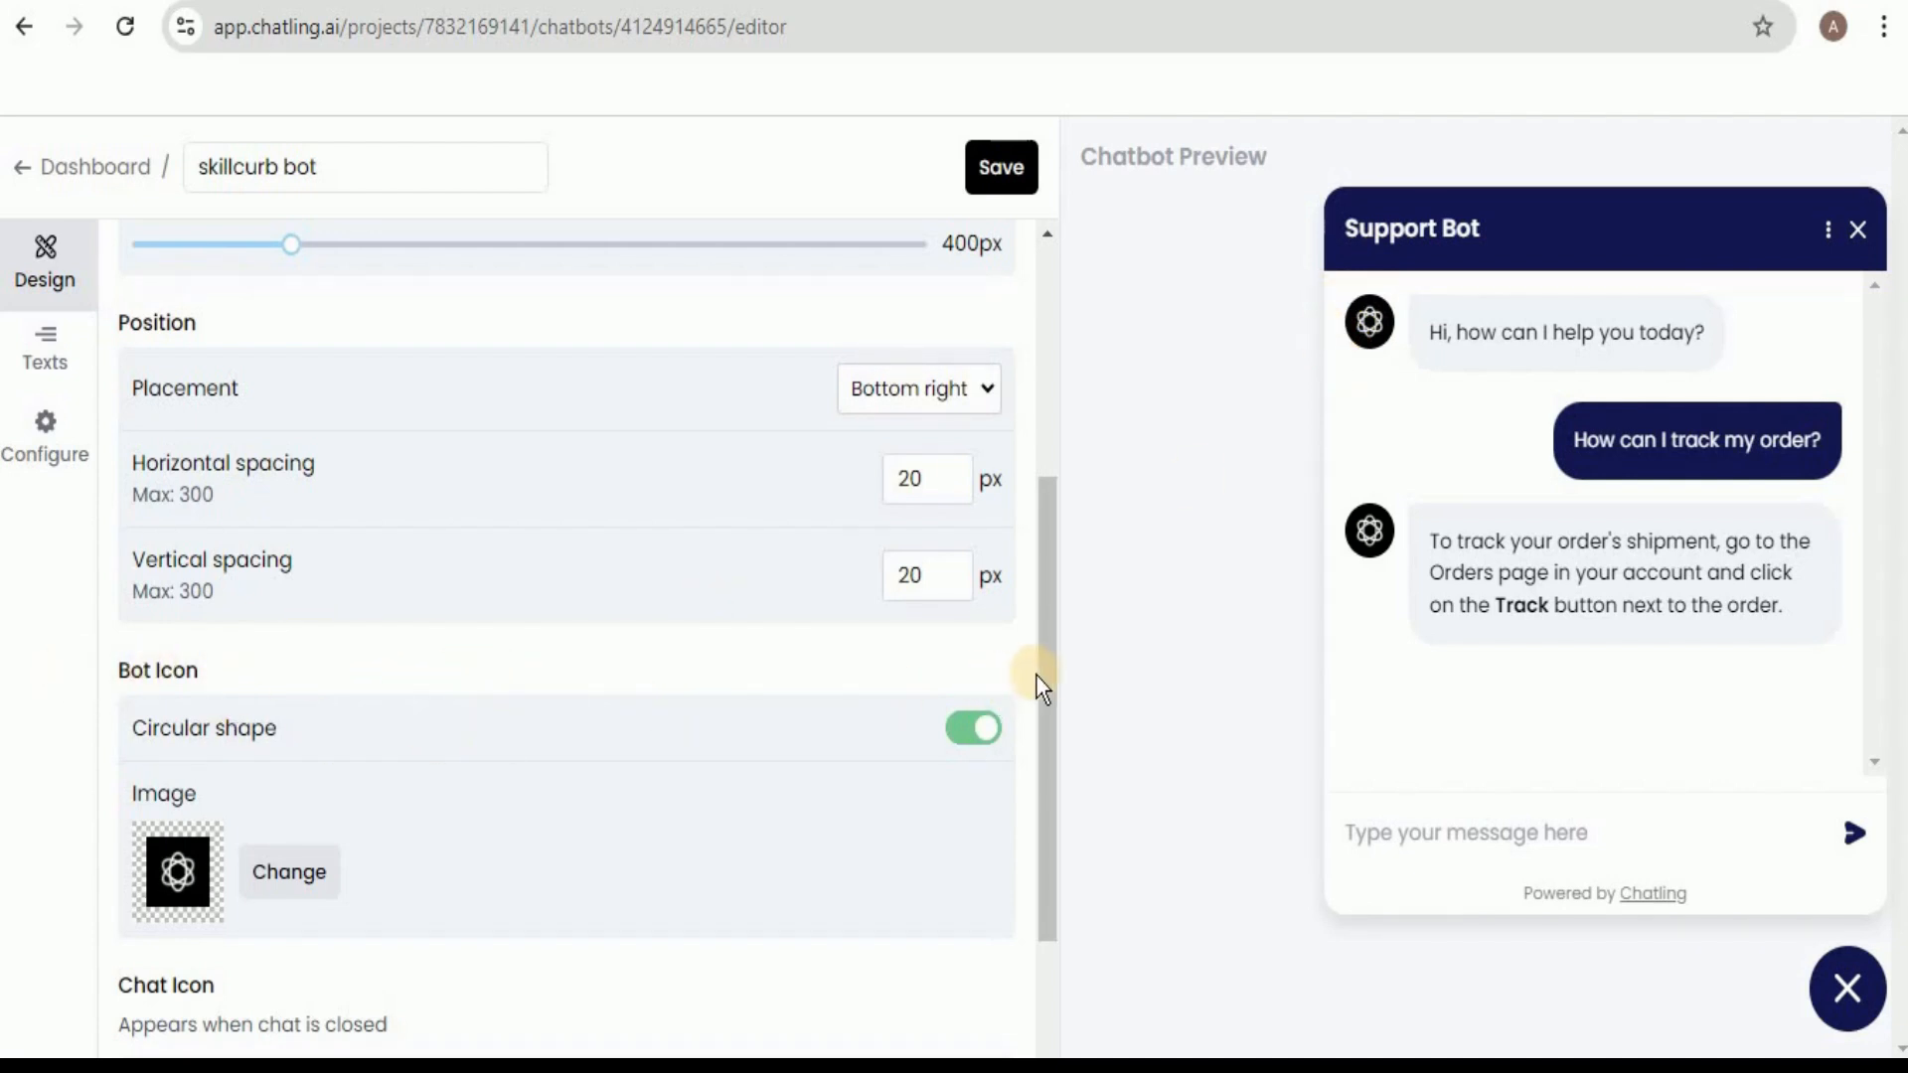
pyautogui.scroll(-2, 1047, 779)
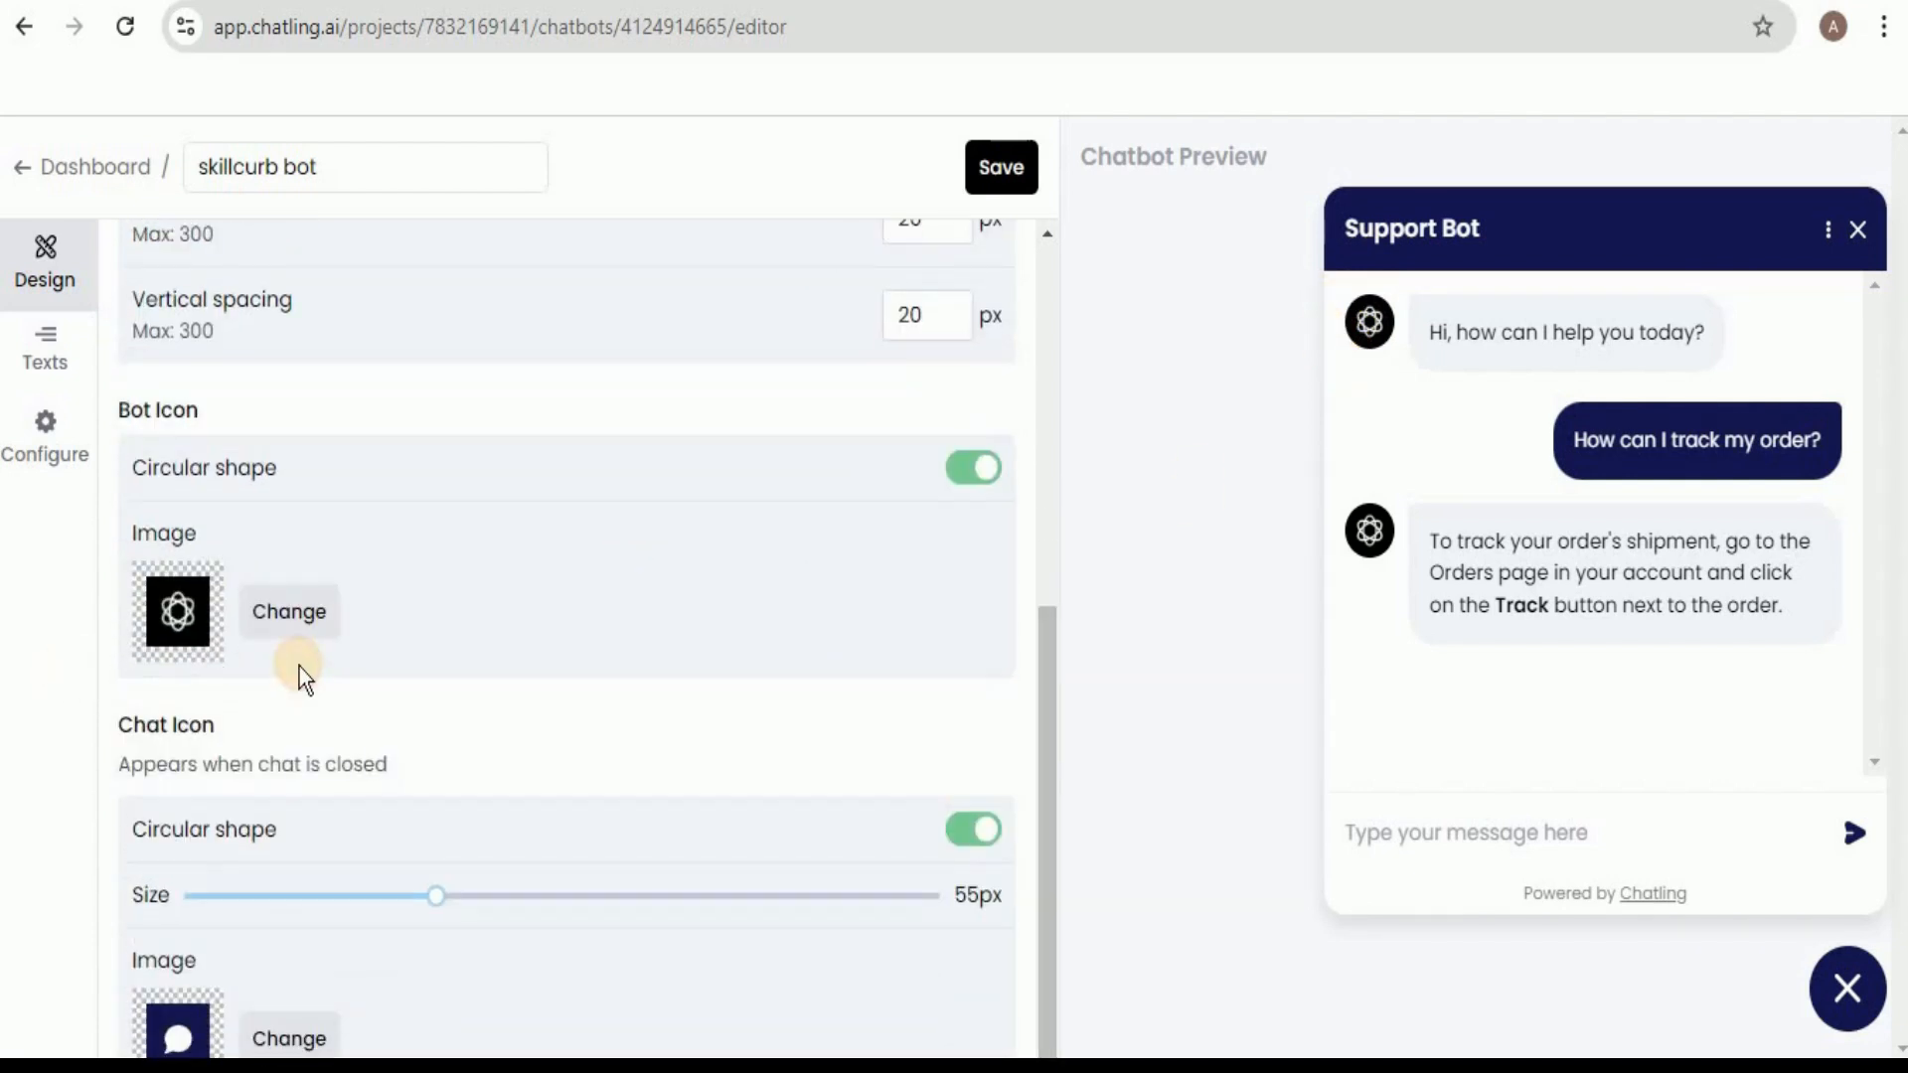
pyautogui.click(289, 610)
pyautogui.click(570, 731)
pyautogui.click(640, 389)
pyautogui.click(1015, 793)
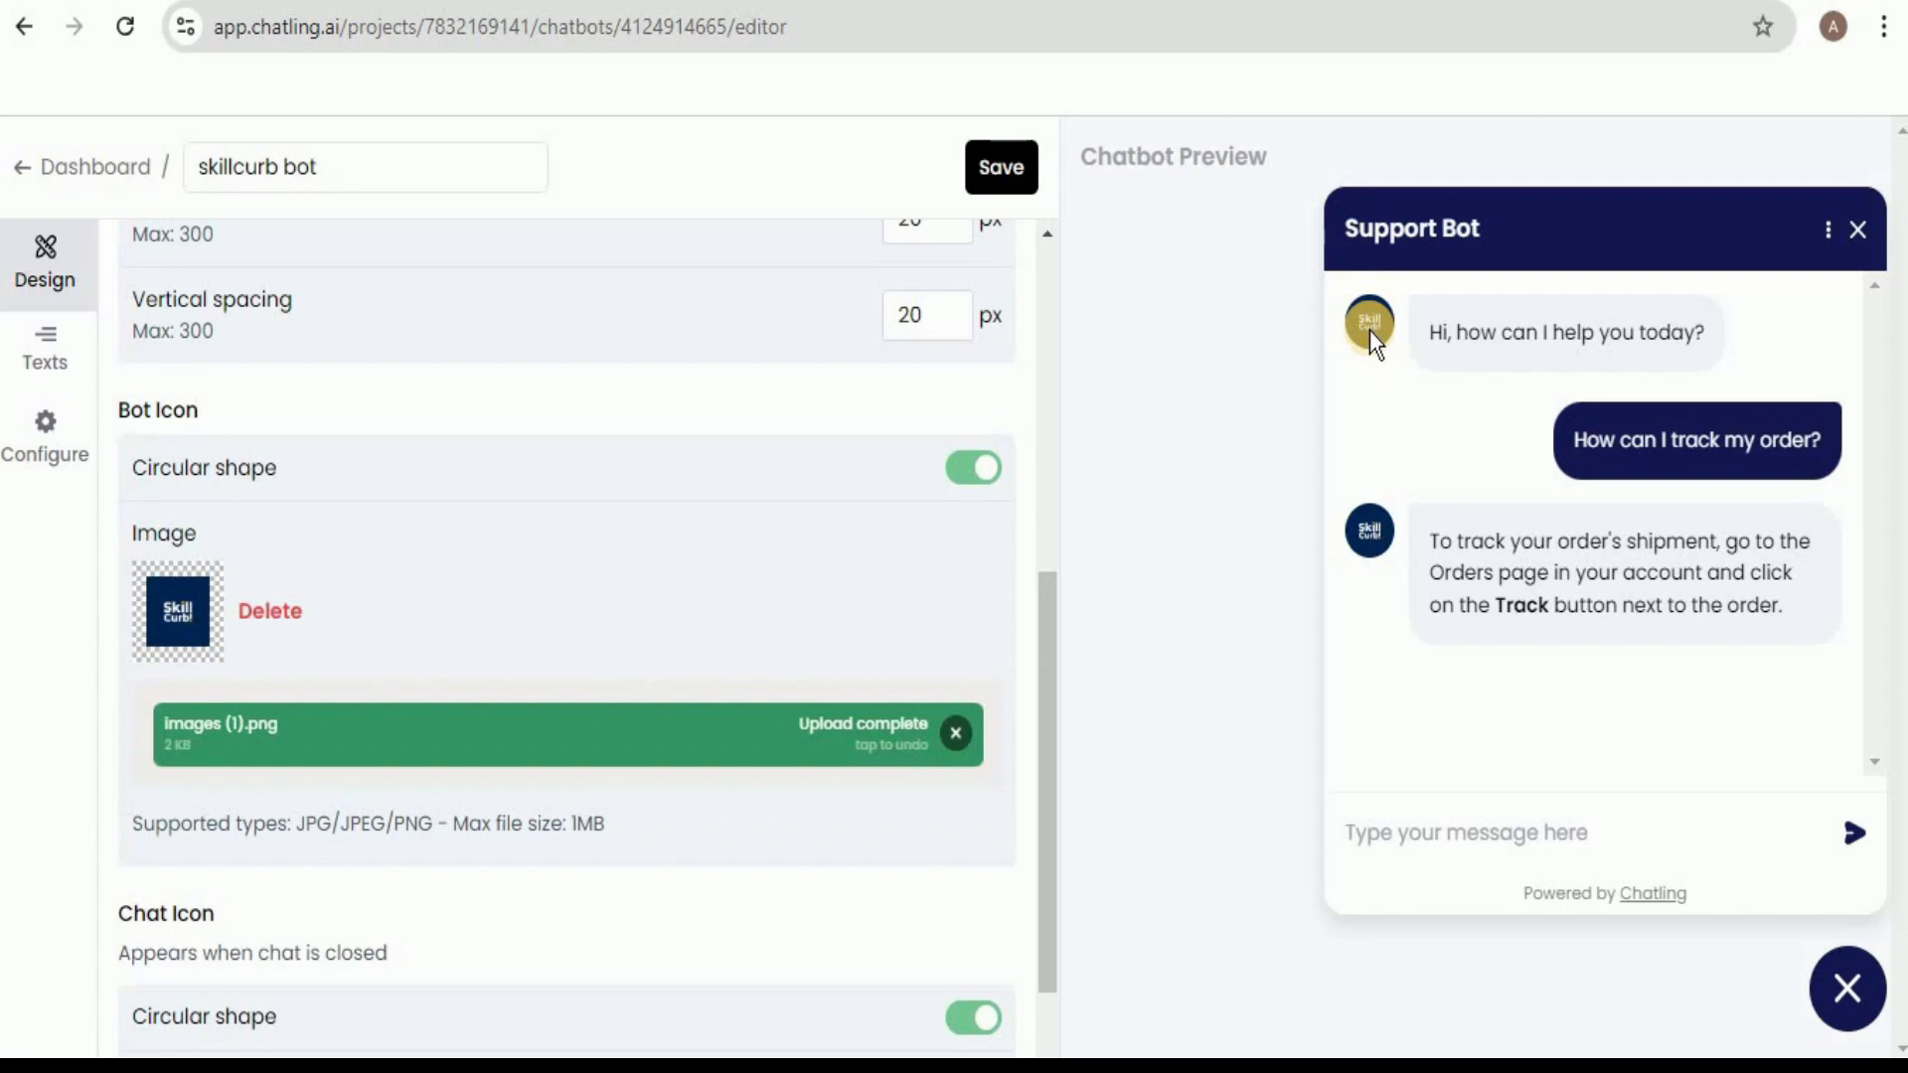
pyautogui.moveTo(1045, 659); pyautogui.dragTo(1057, 259)
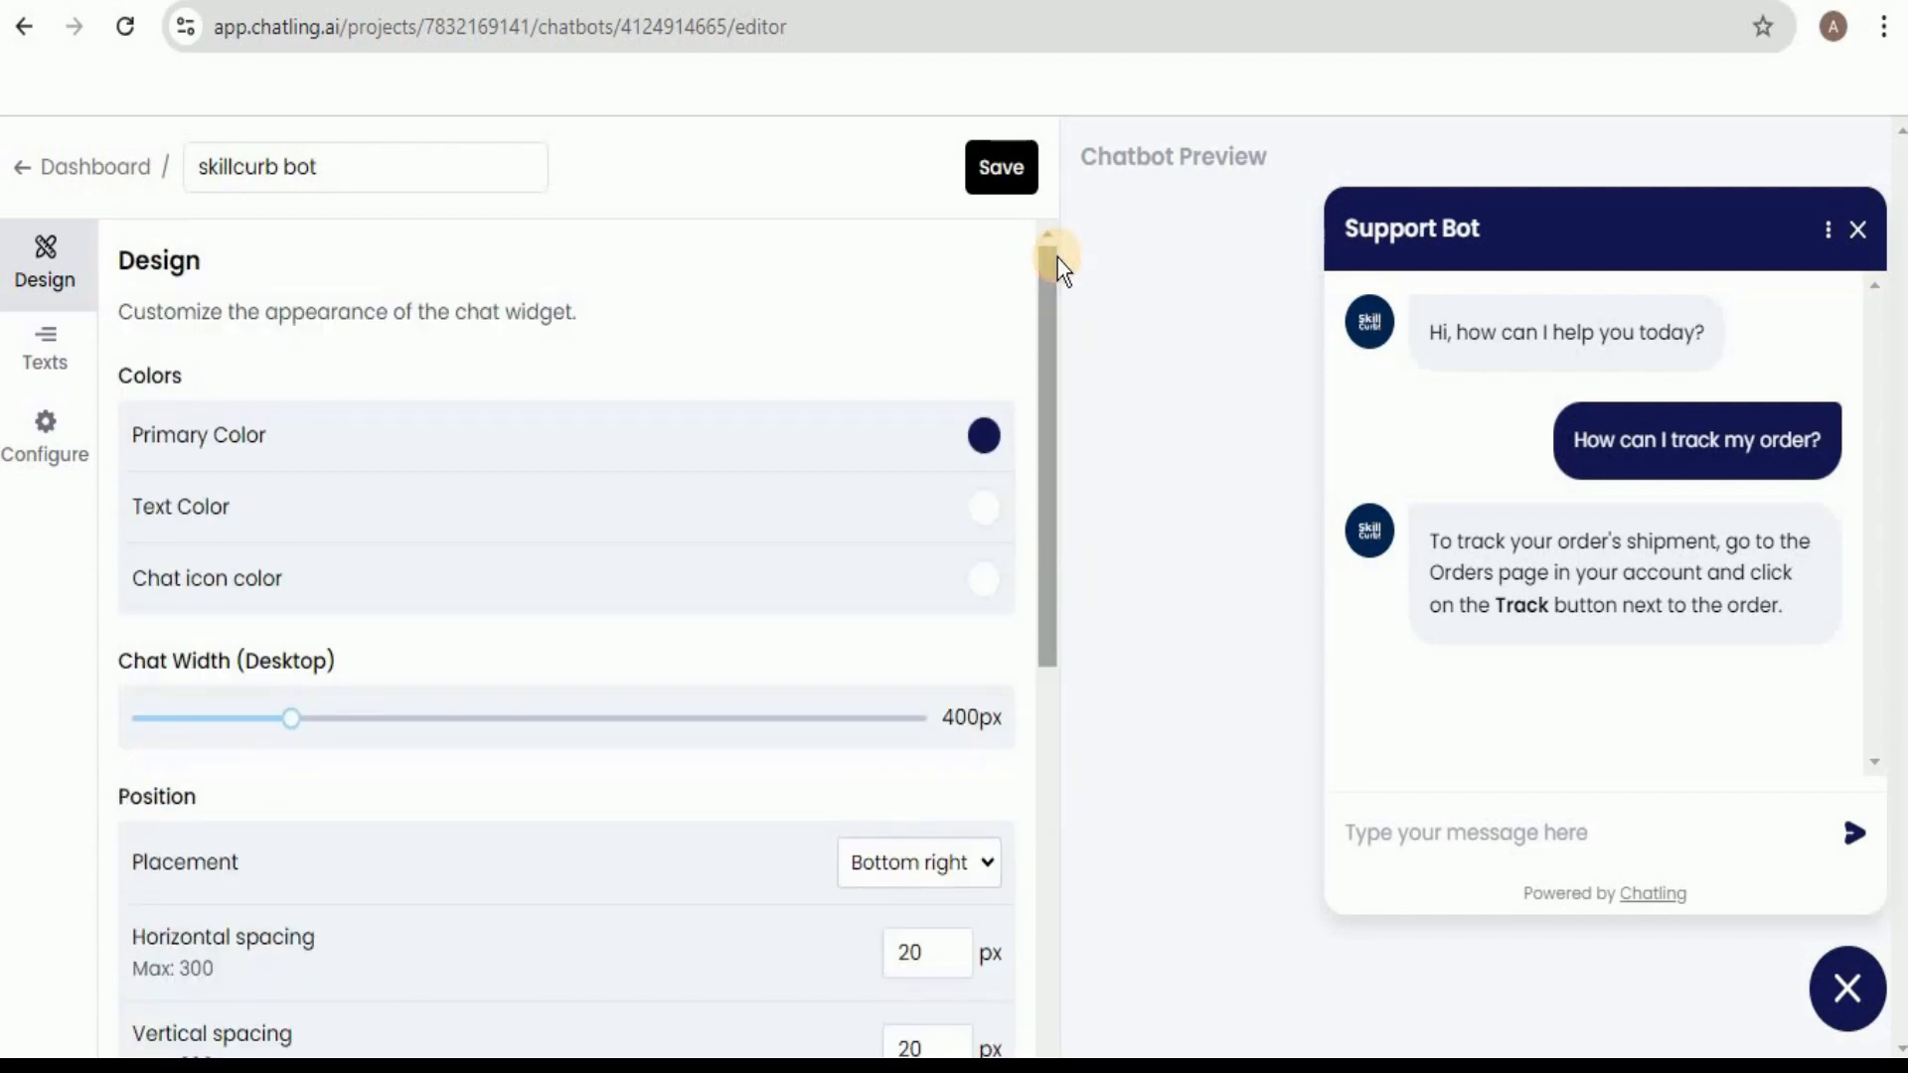
pyautogui.click(1000, 179)
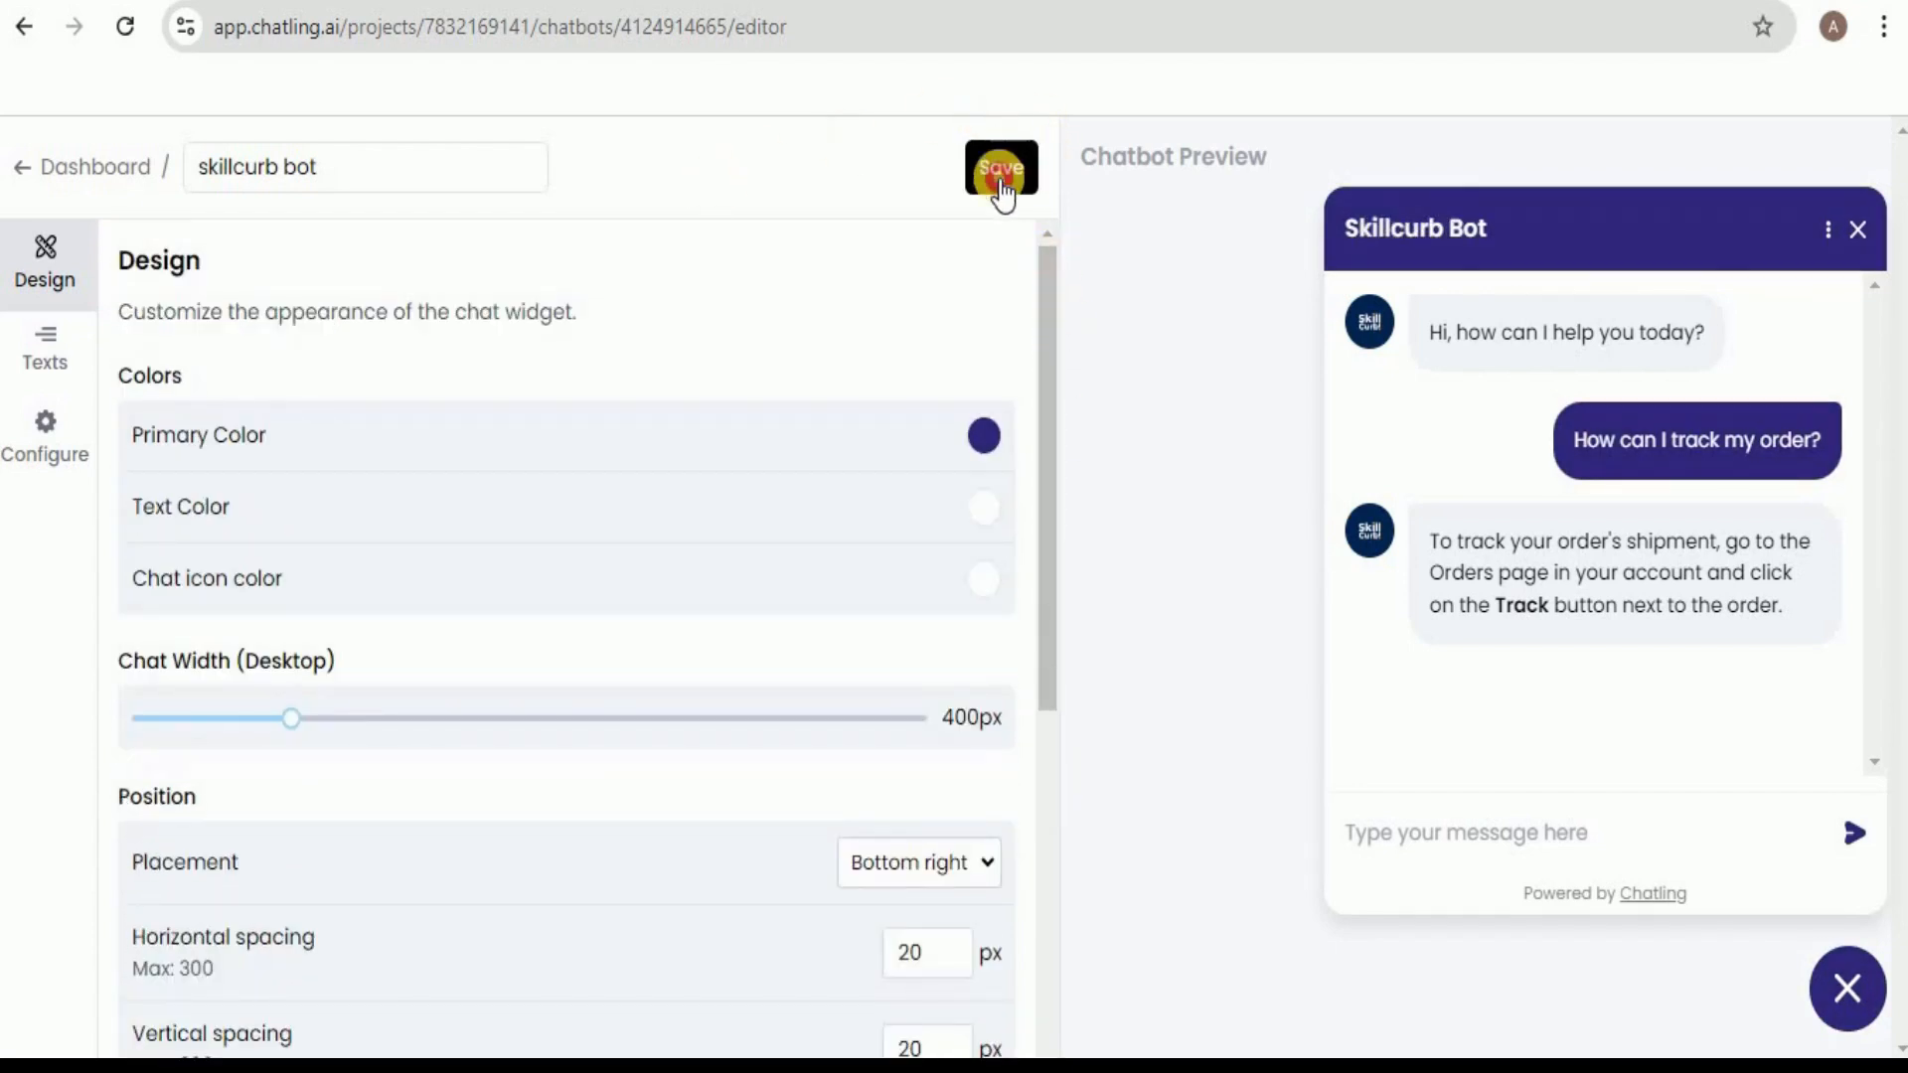
pyautogui.click(1838, 953)
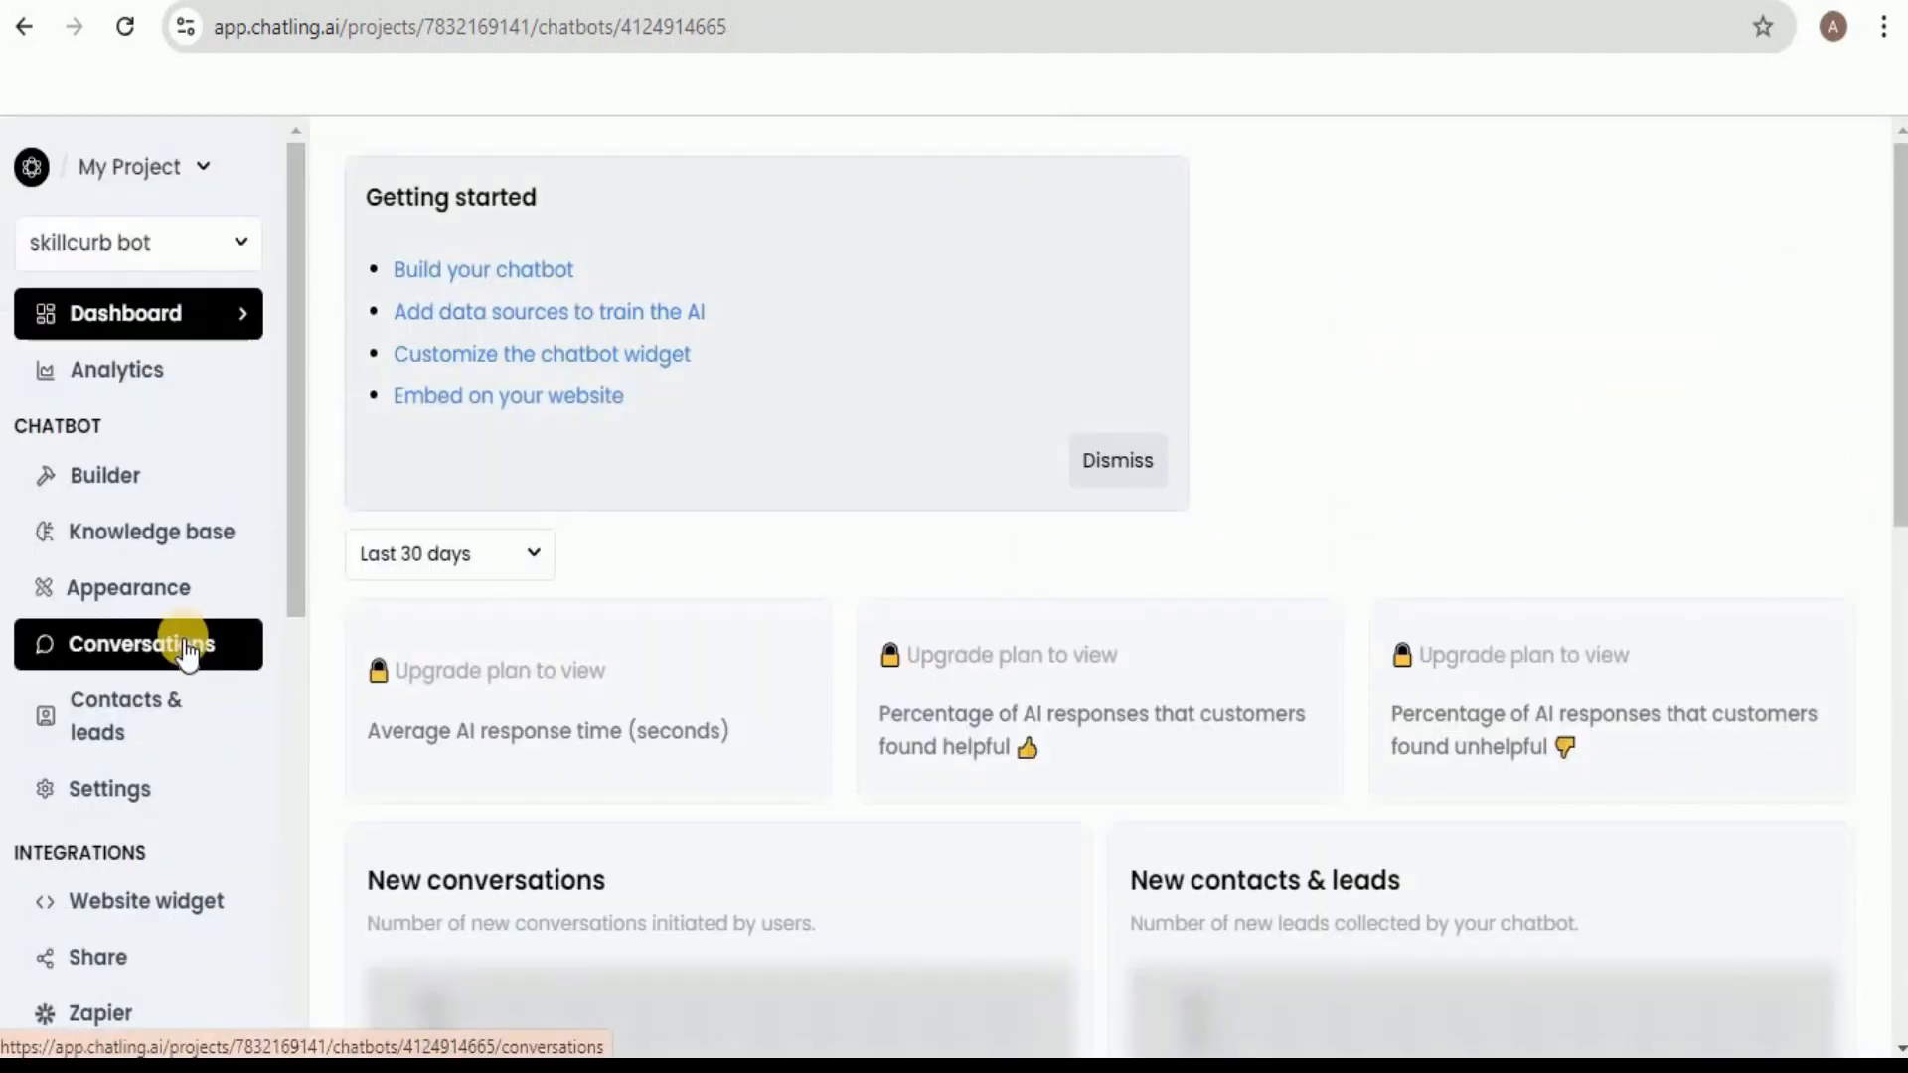
# Review the chatbot's open conversations and return to the dashboard.
pyautogui.click(185, 641)
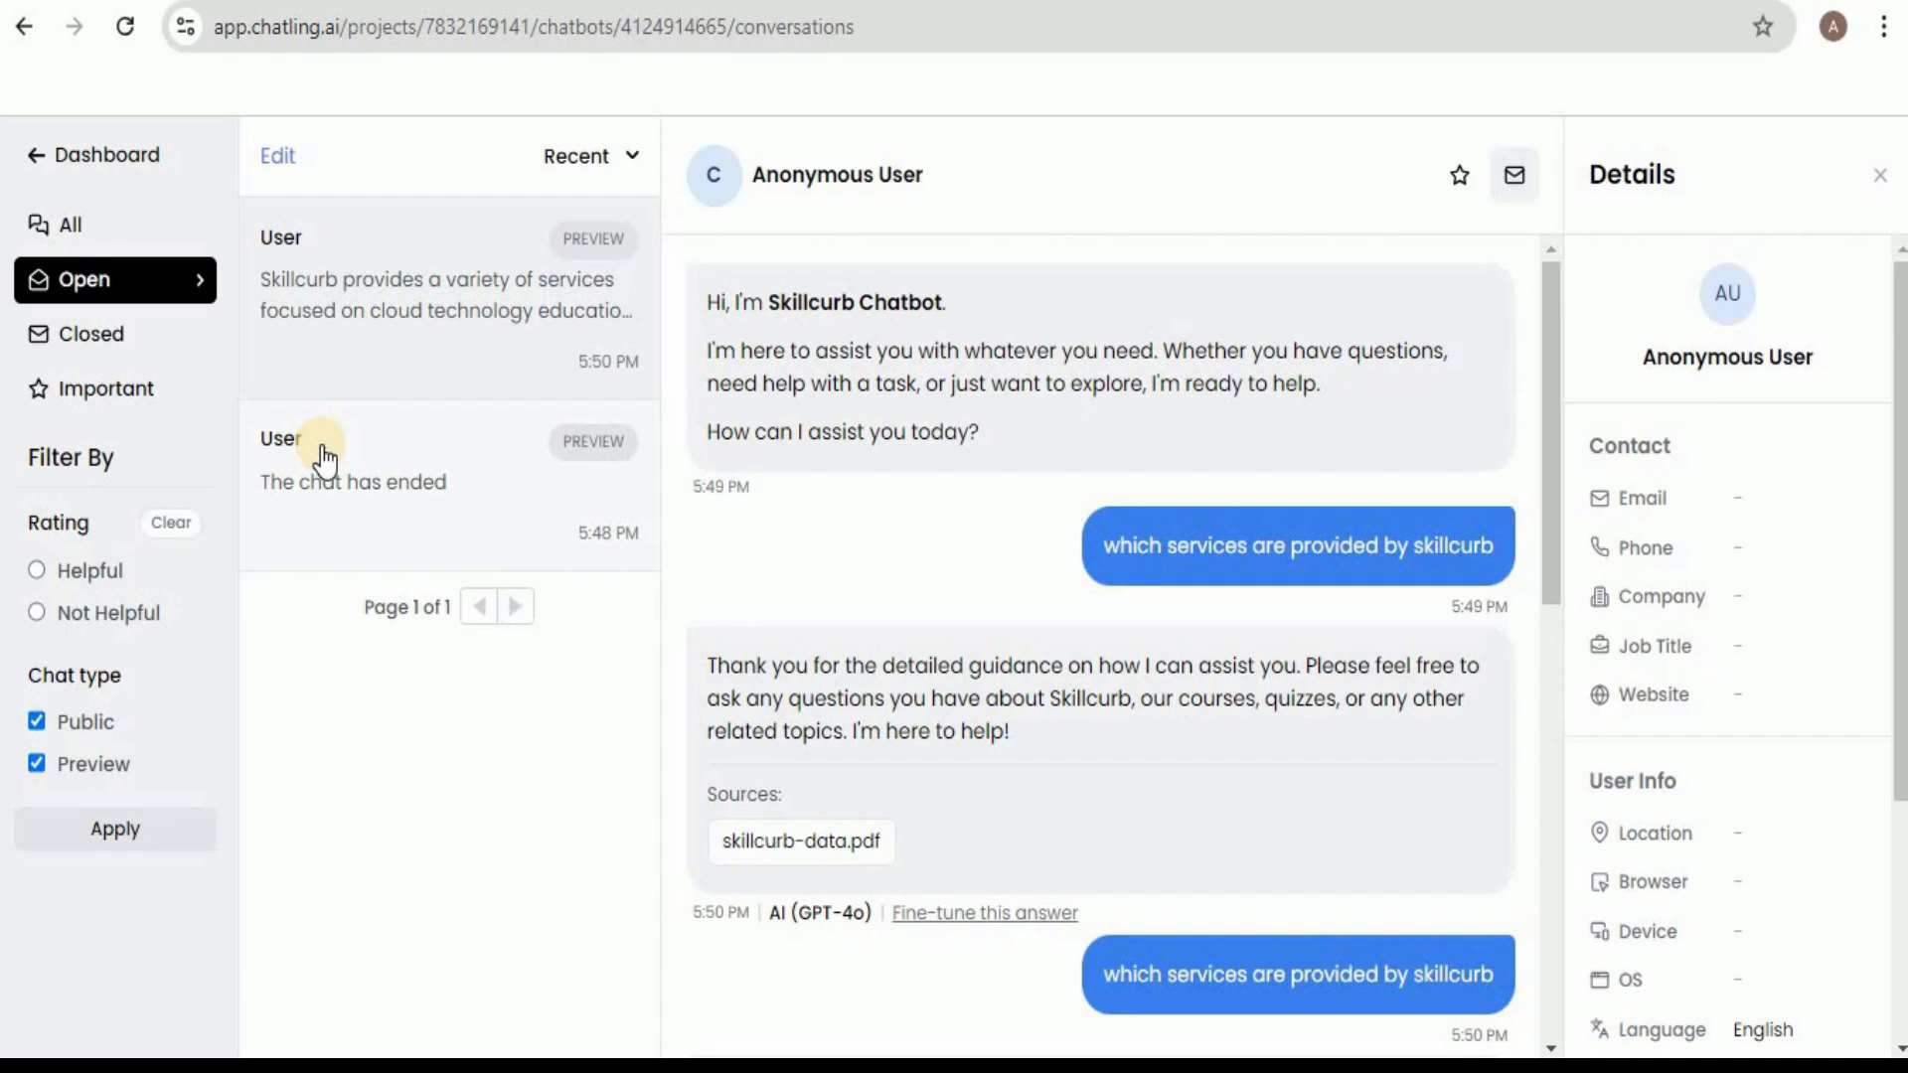
pyautogui.click(119, 159)
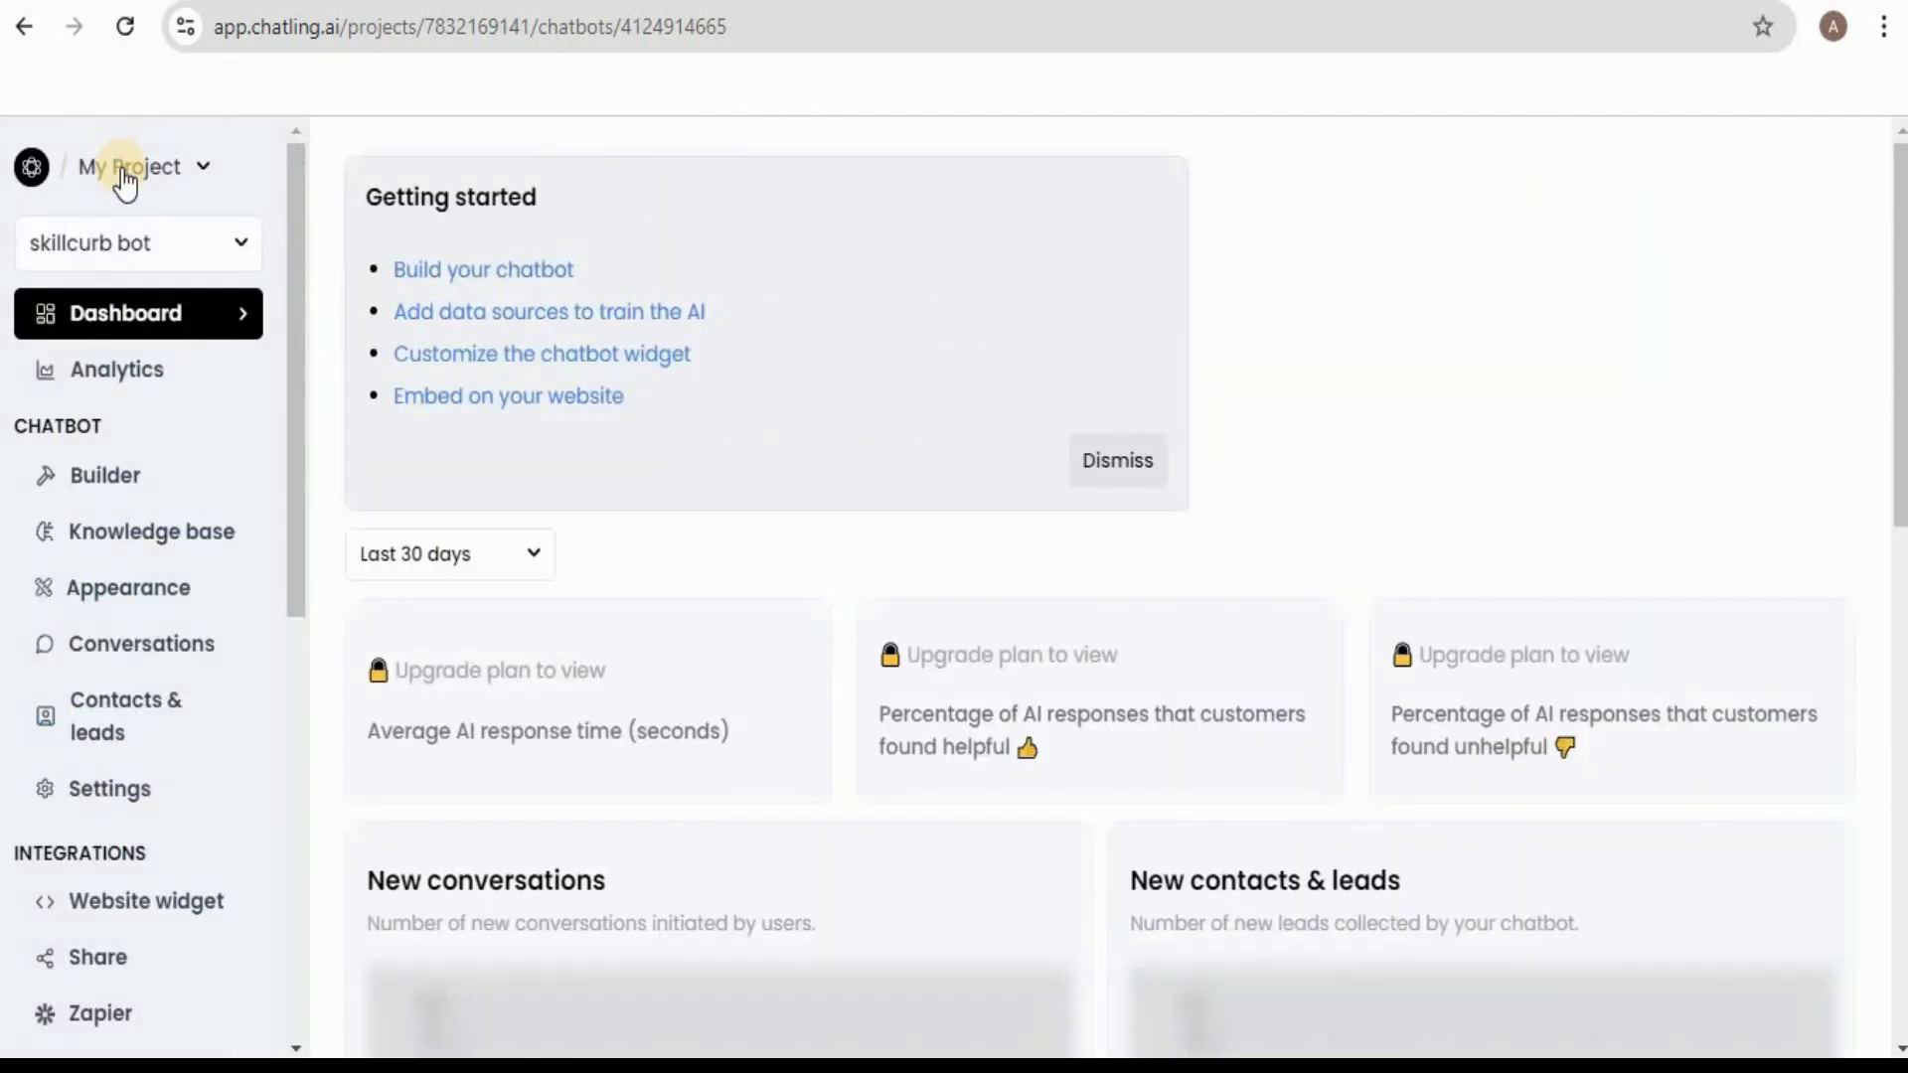
# Look over the local index.html page and copy the Floating Chat embed code from the website widget integration.
pyautogui.scroll(-3, 289, 653)
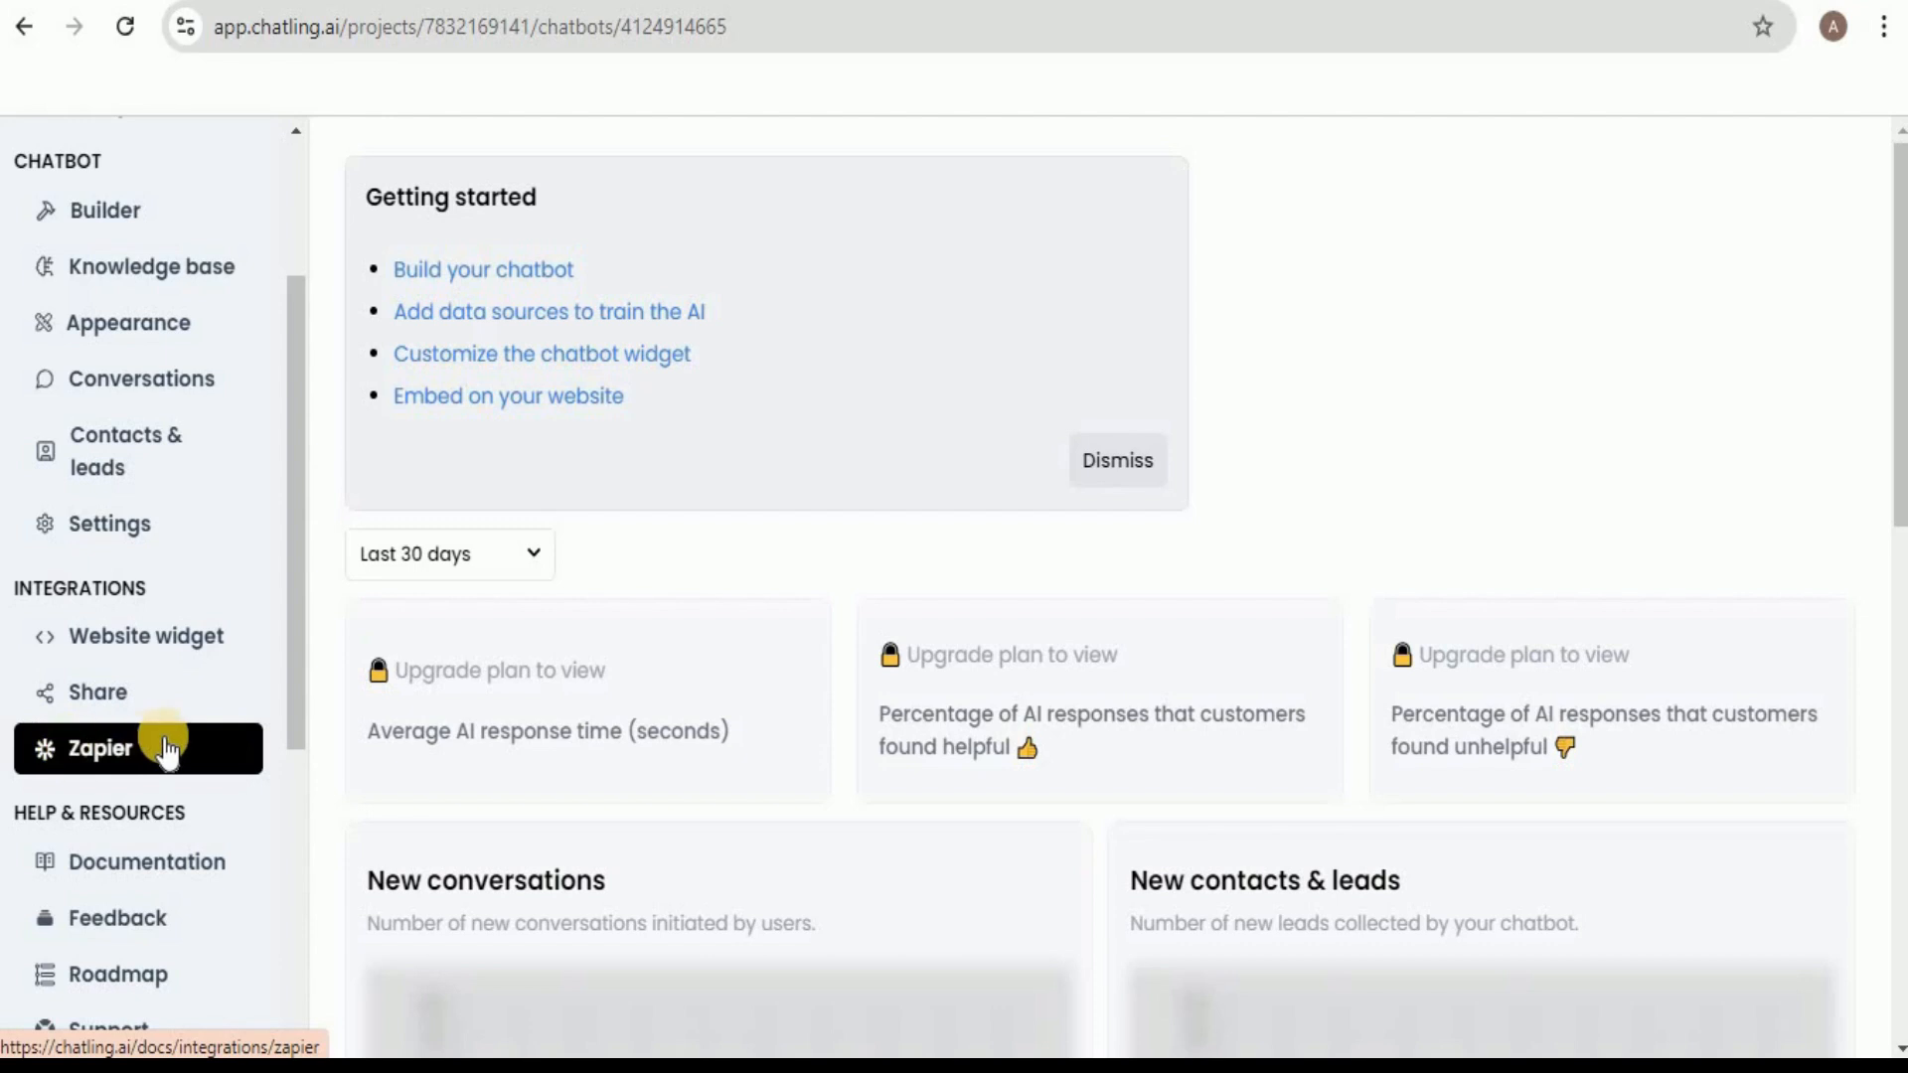
pyautogui.click(146, 660)
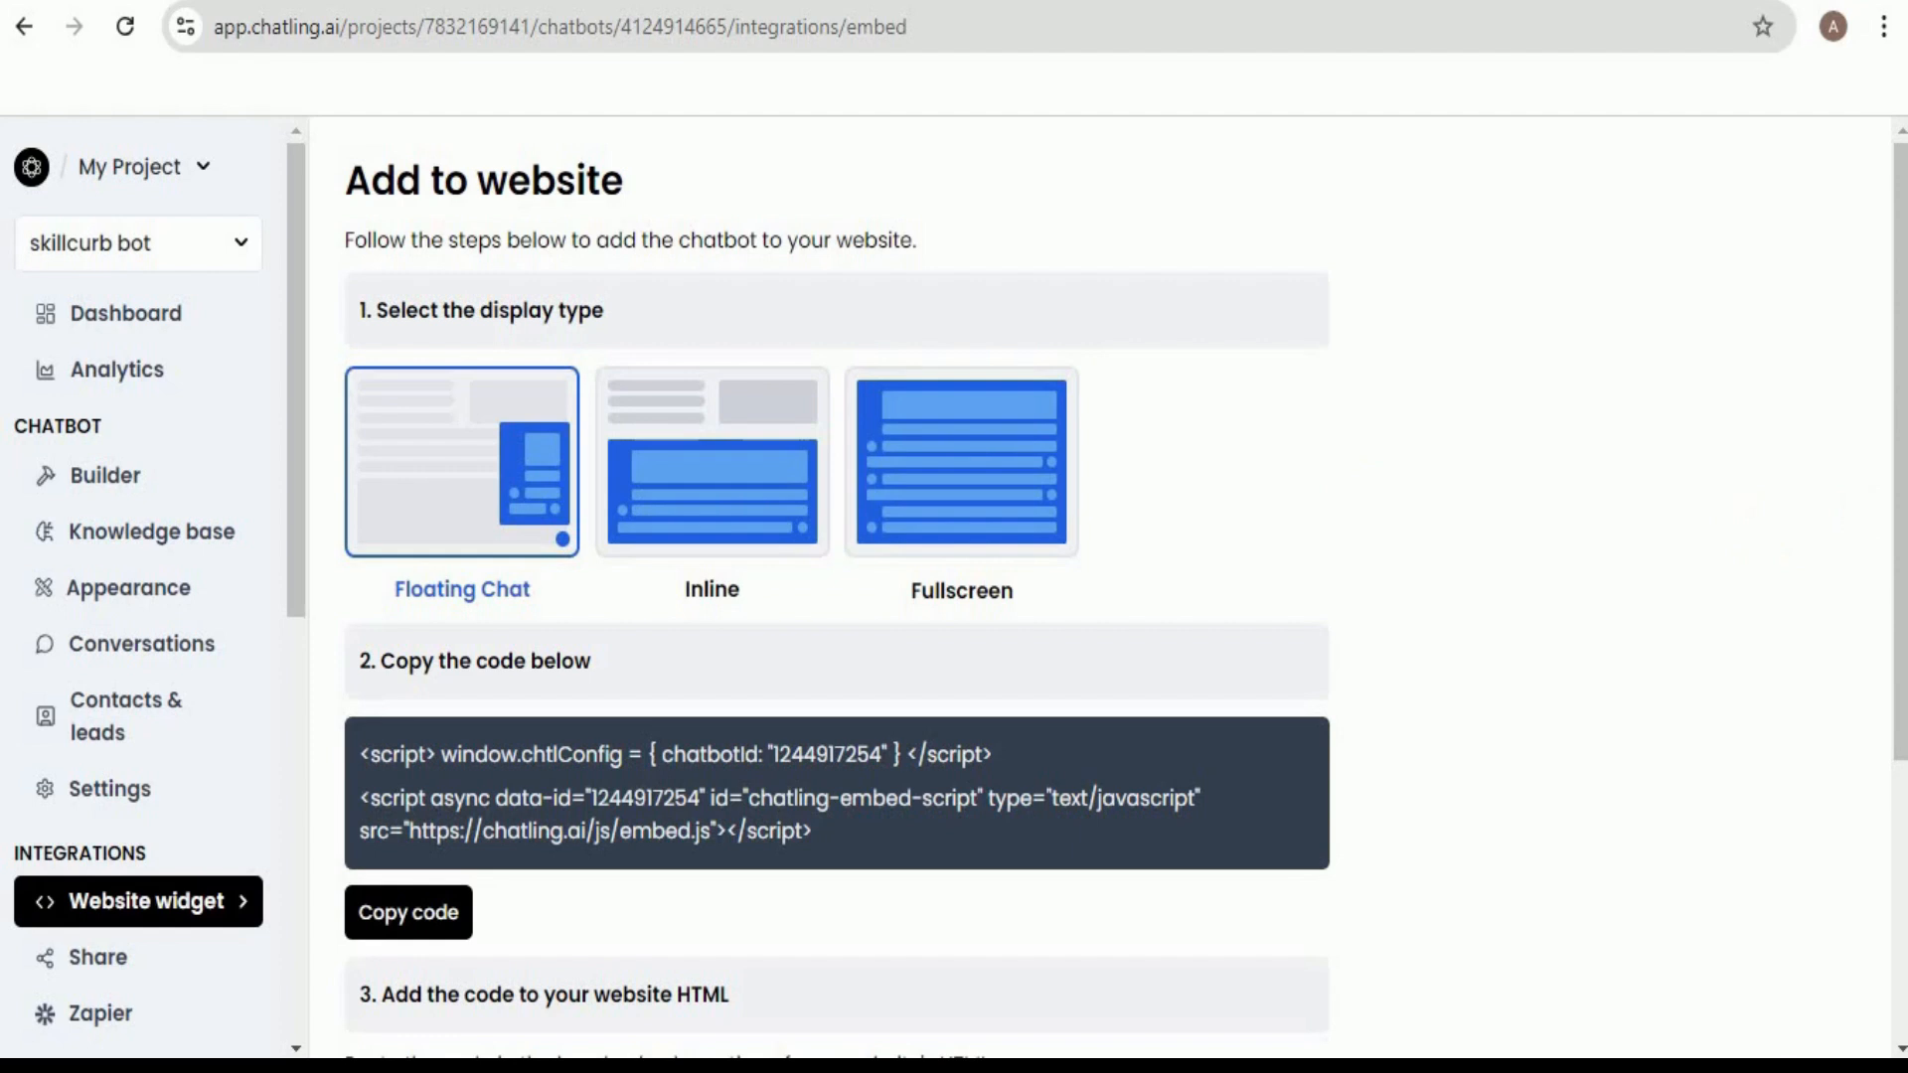
pyautogui.scroll(-3, 1897, 502)
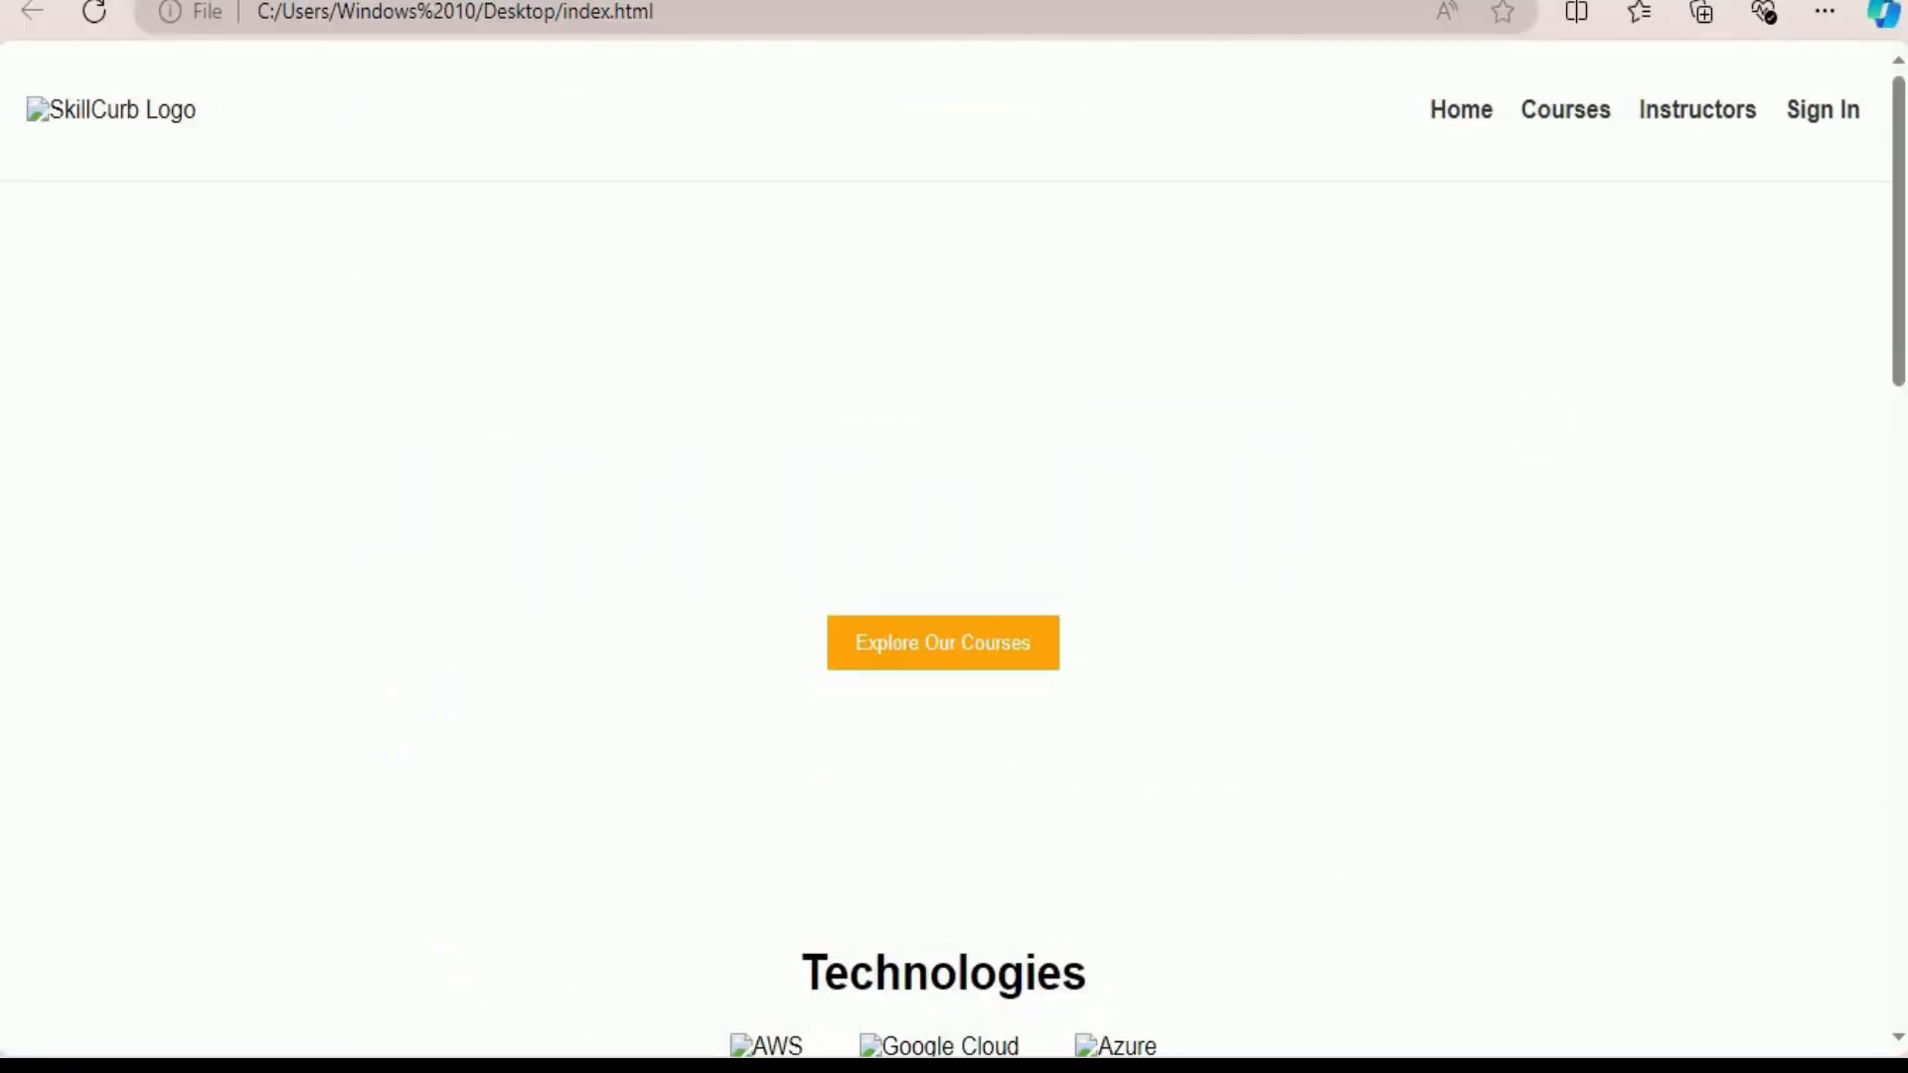
pyautogui.moveTo(1899, 397); pyautogui.dragTo(1873, 865)
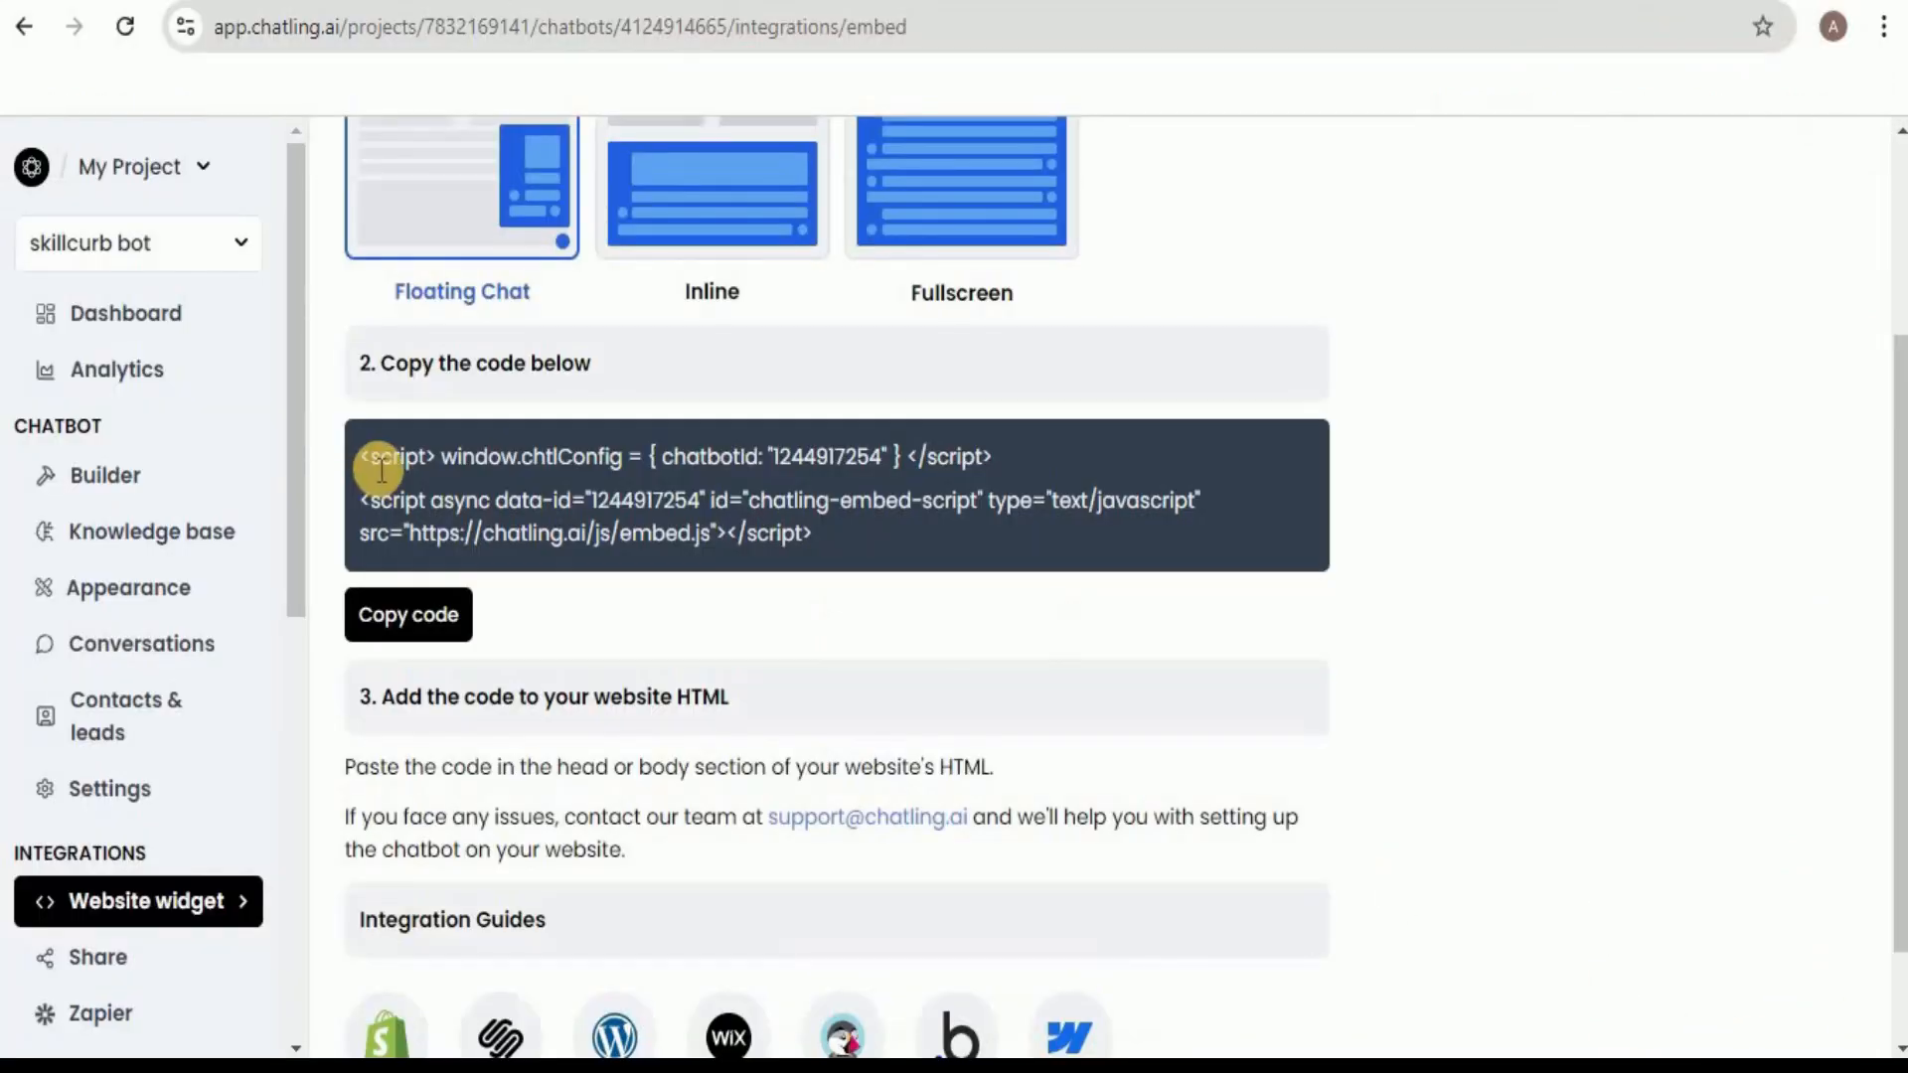
pyautogui.click(421, 624)
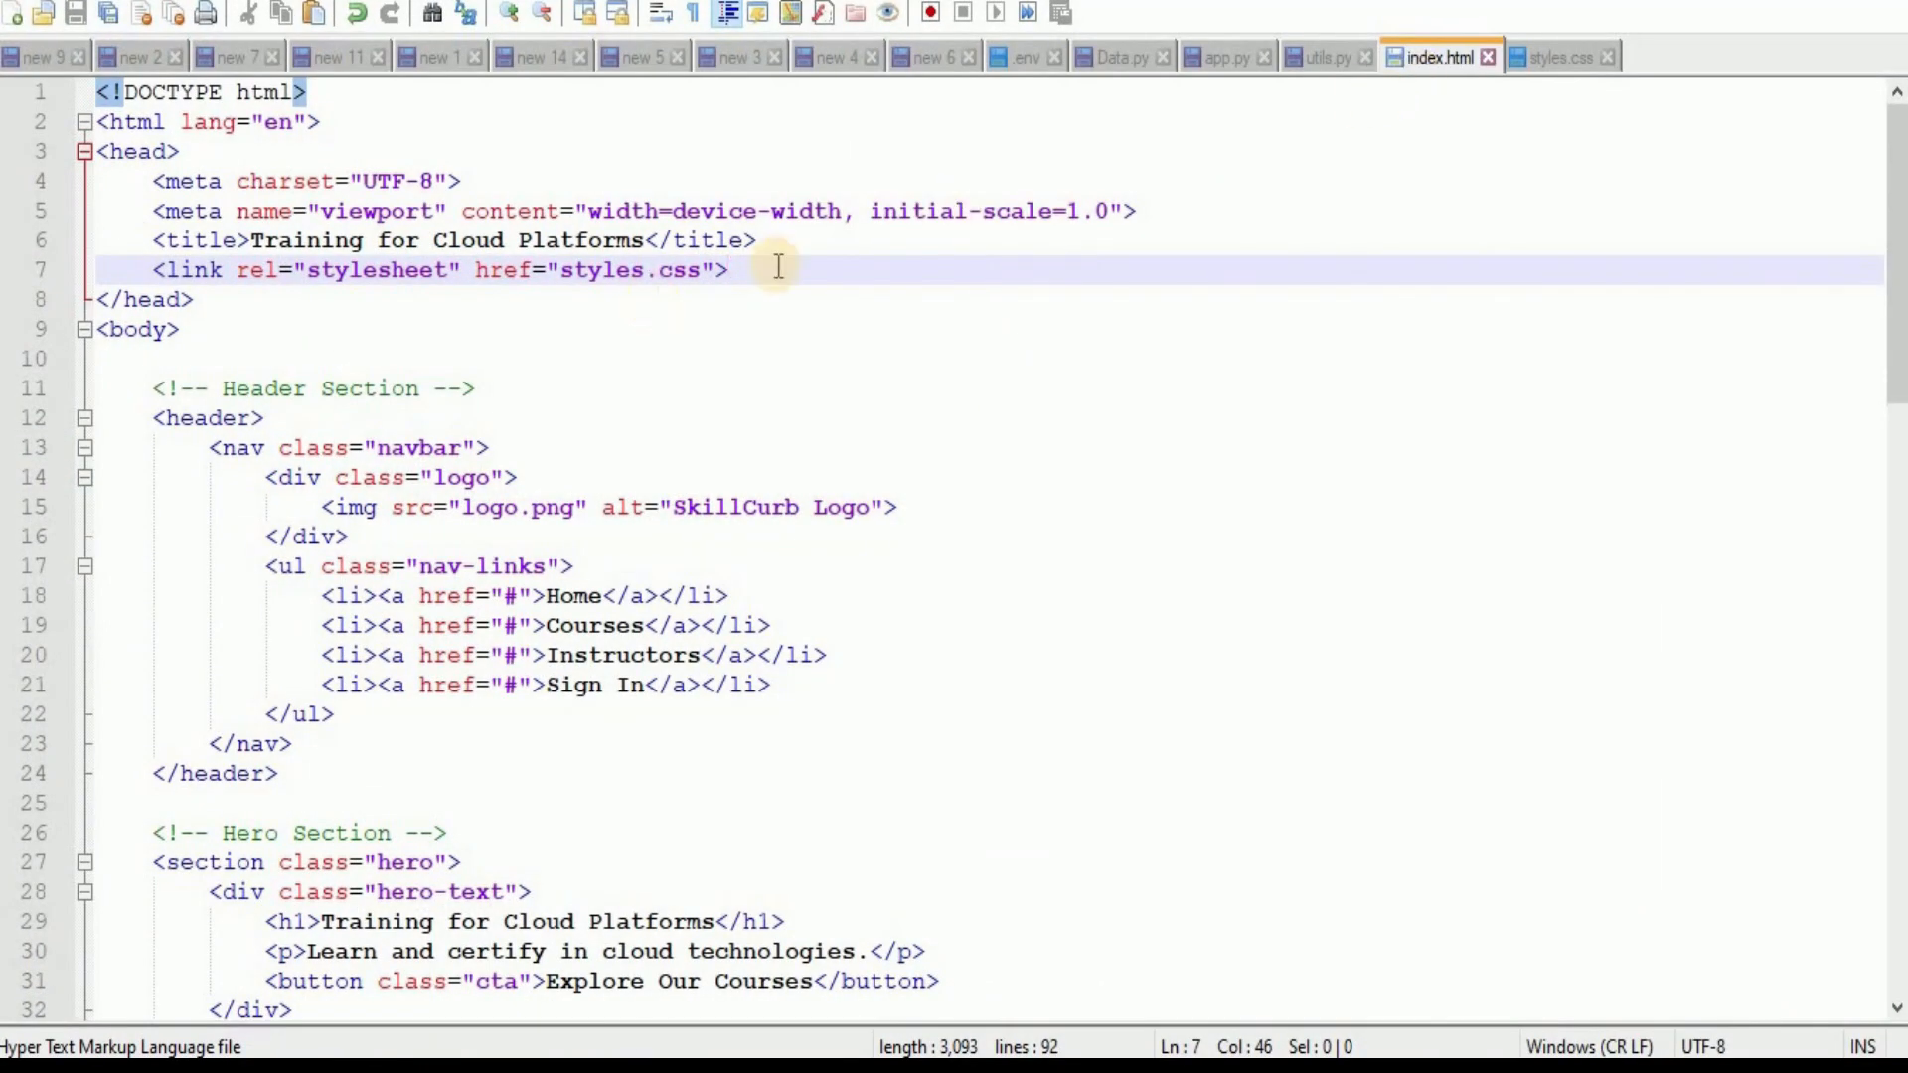
# Paste the copied Chatling embed script into the head of index.html, on a new line below the styles.css link.
pyautogui.press('Return')
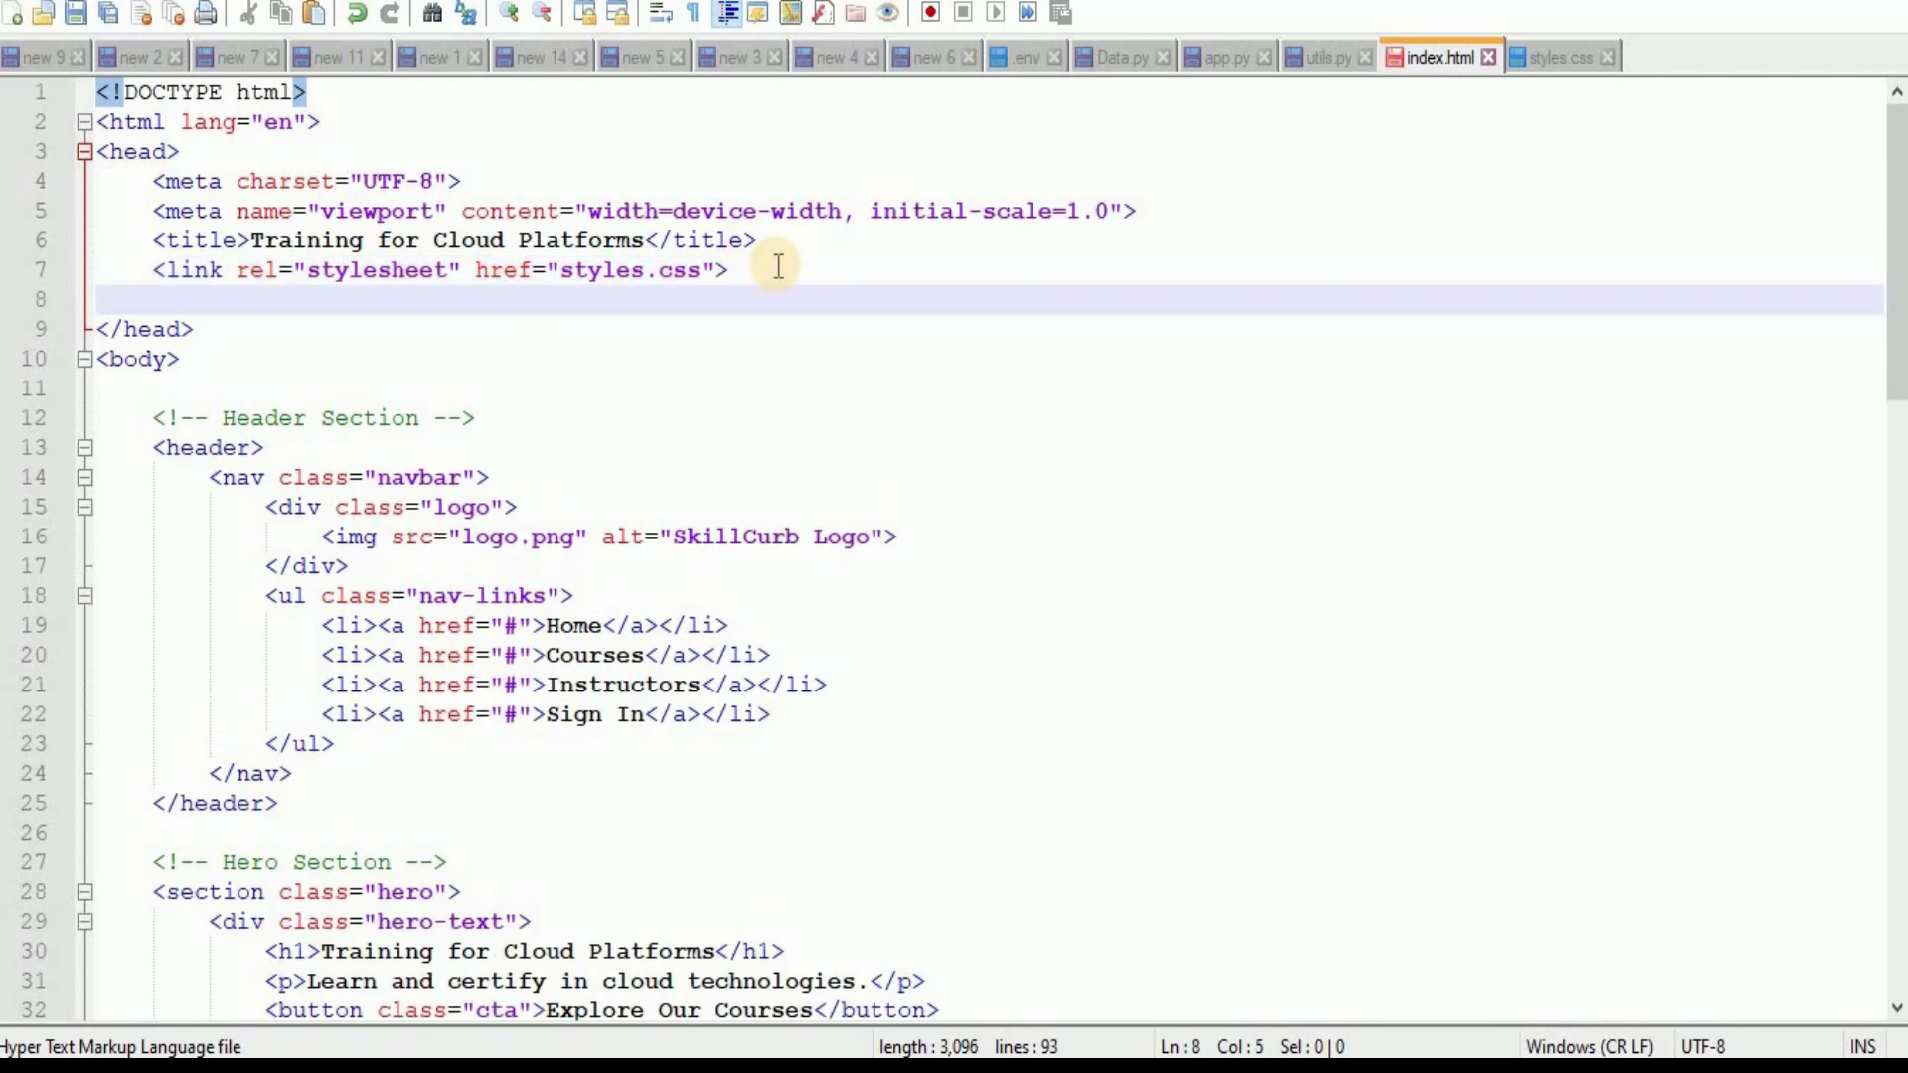
pyautogui.hotkey('ctrl', 'v')
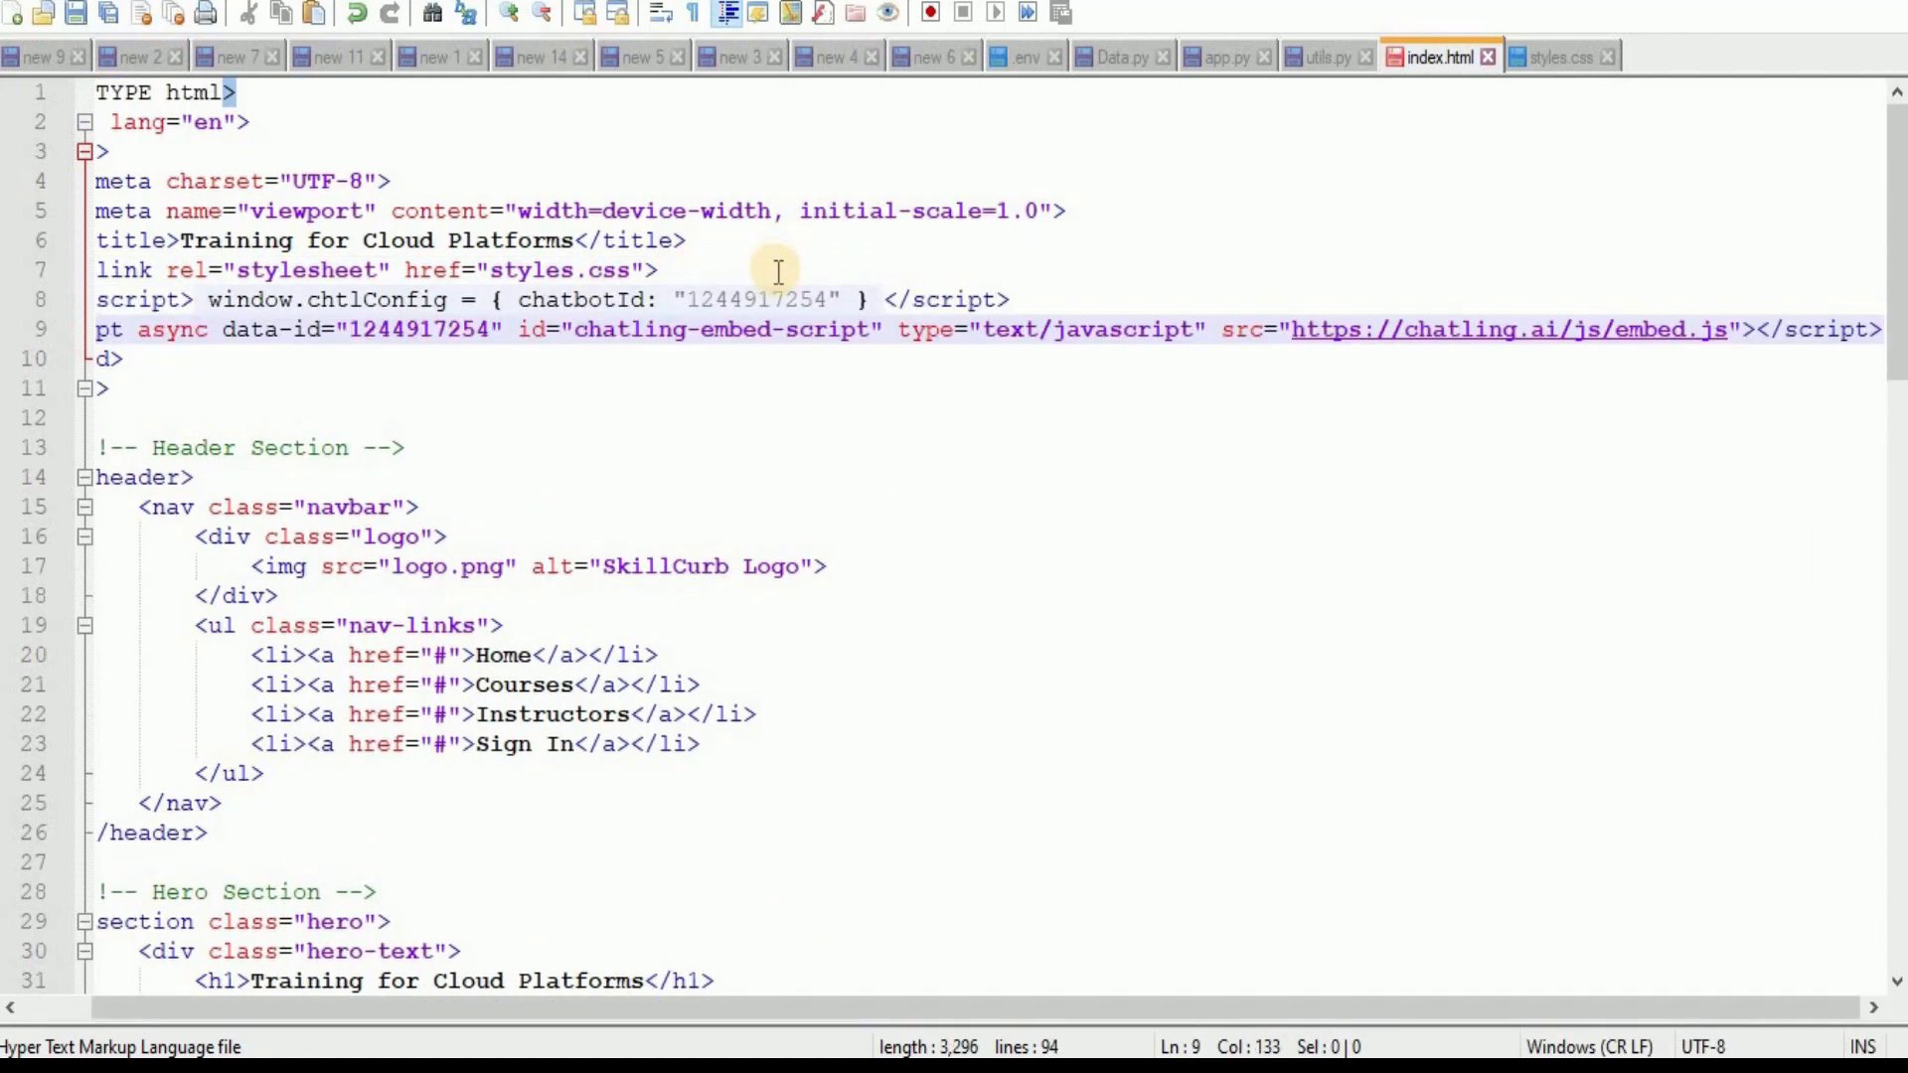
pyautogui.moveTo(682, 1007); pyautogui.dragTo(278, 1009)
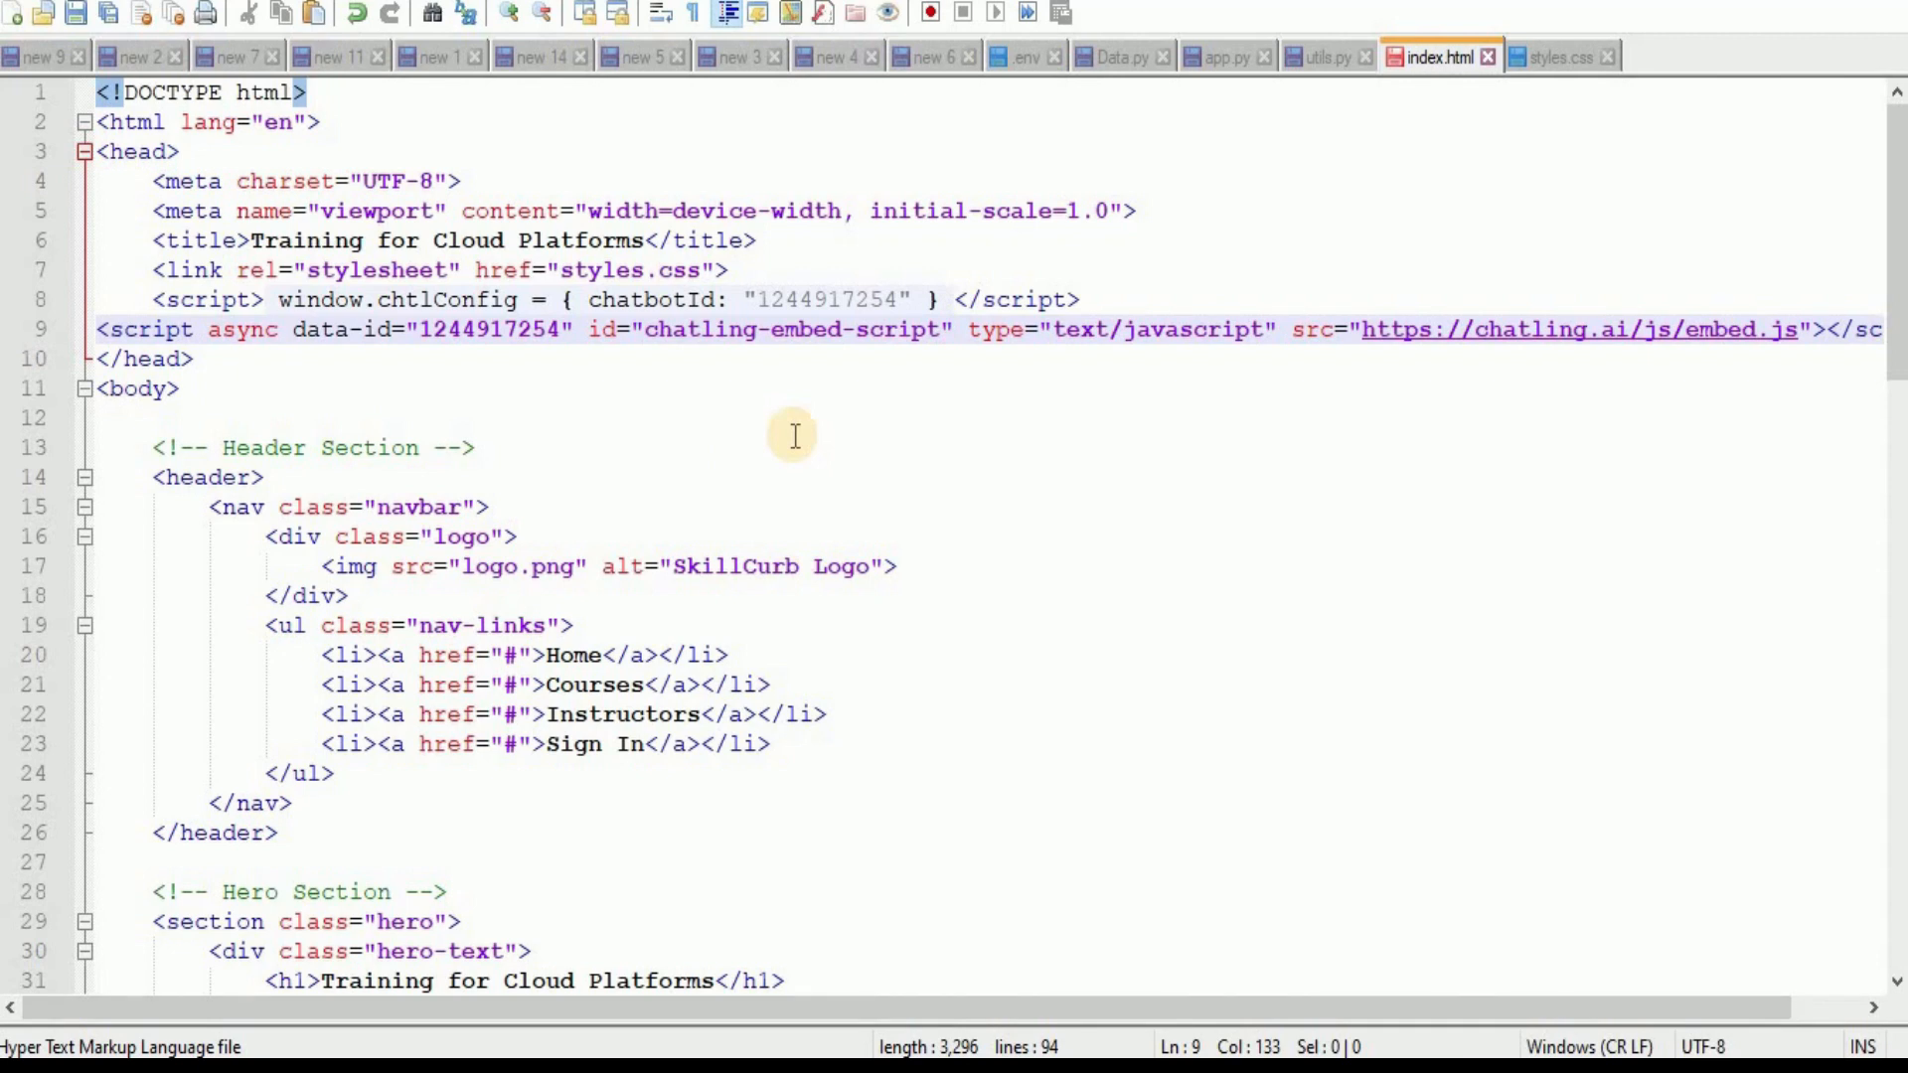
# Switch to the browser, reload the local index.html page and open its floating chat widget.
pyautogui.hotkey('alt', 'Tab')
pyautogui.click(94, 16)
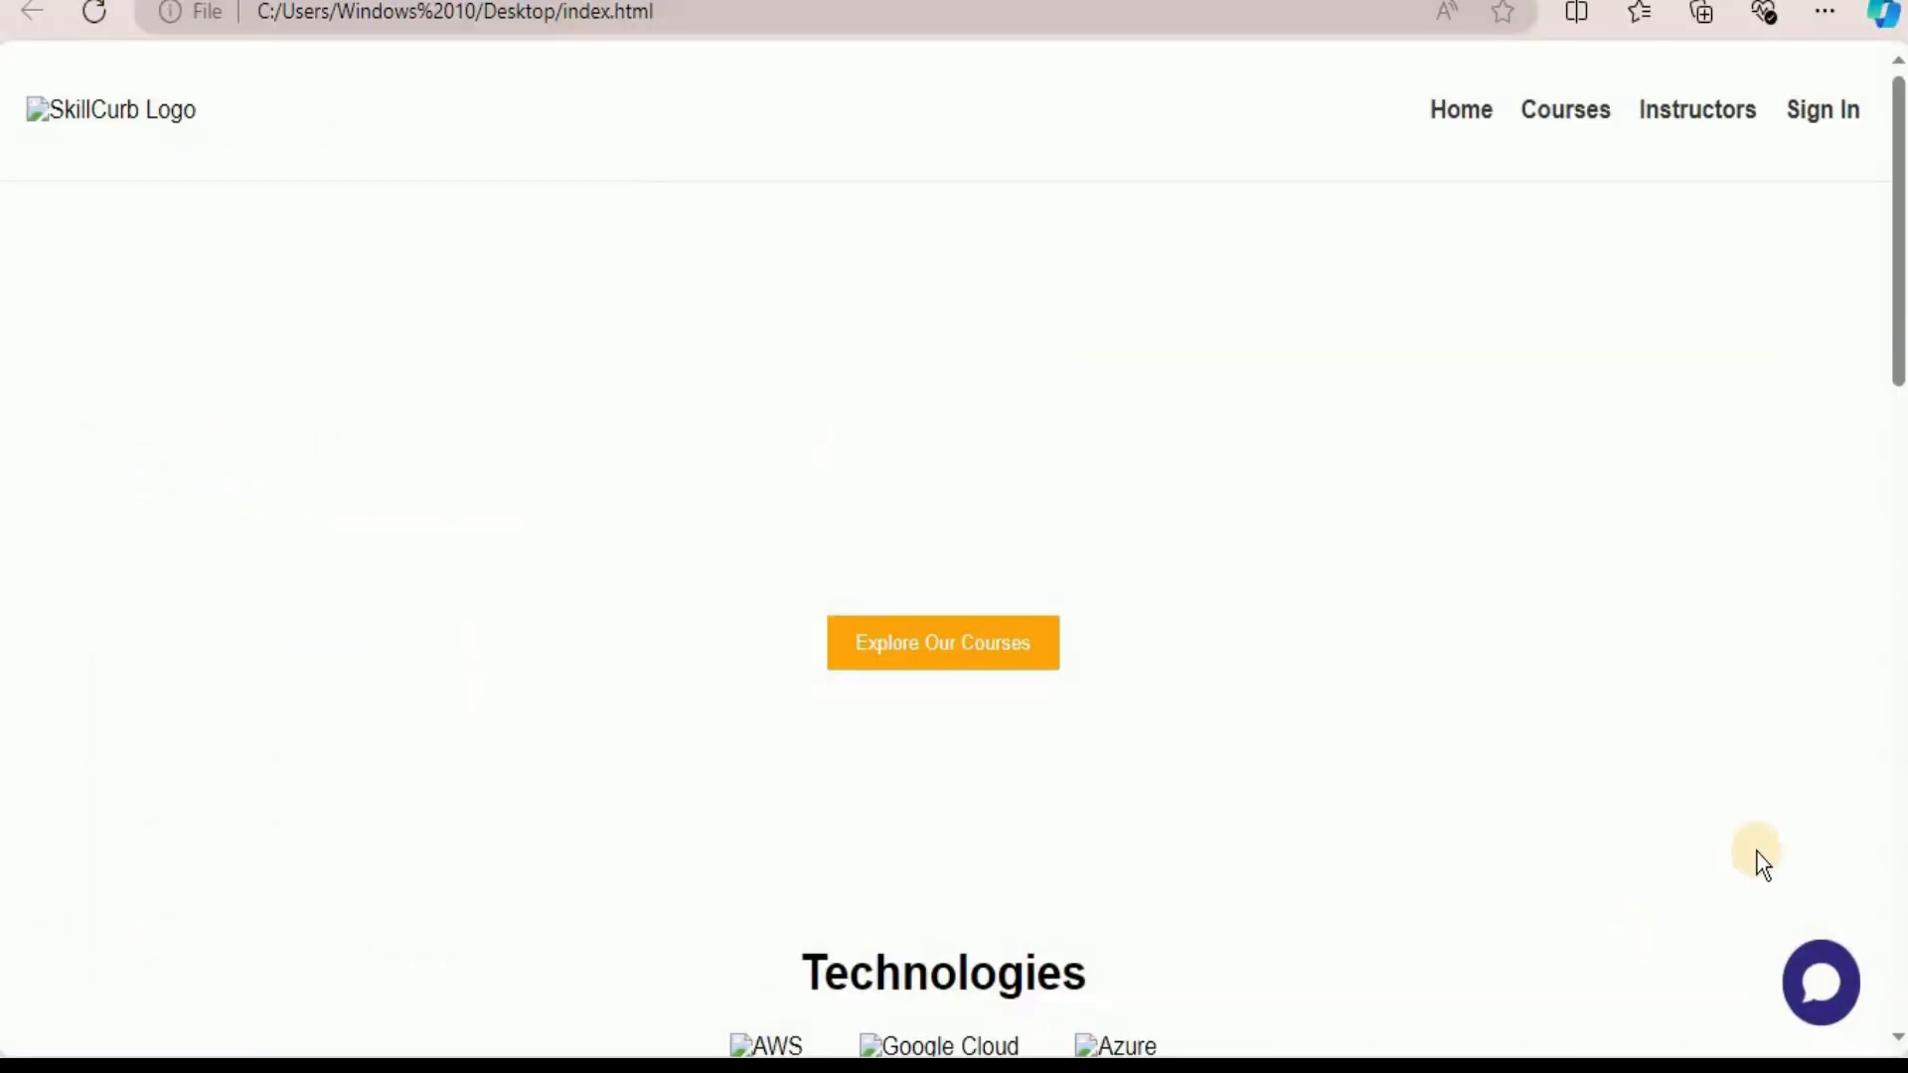
pyautogui.click(1796, 978)
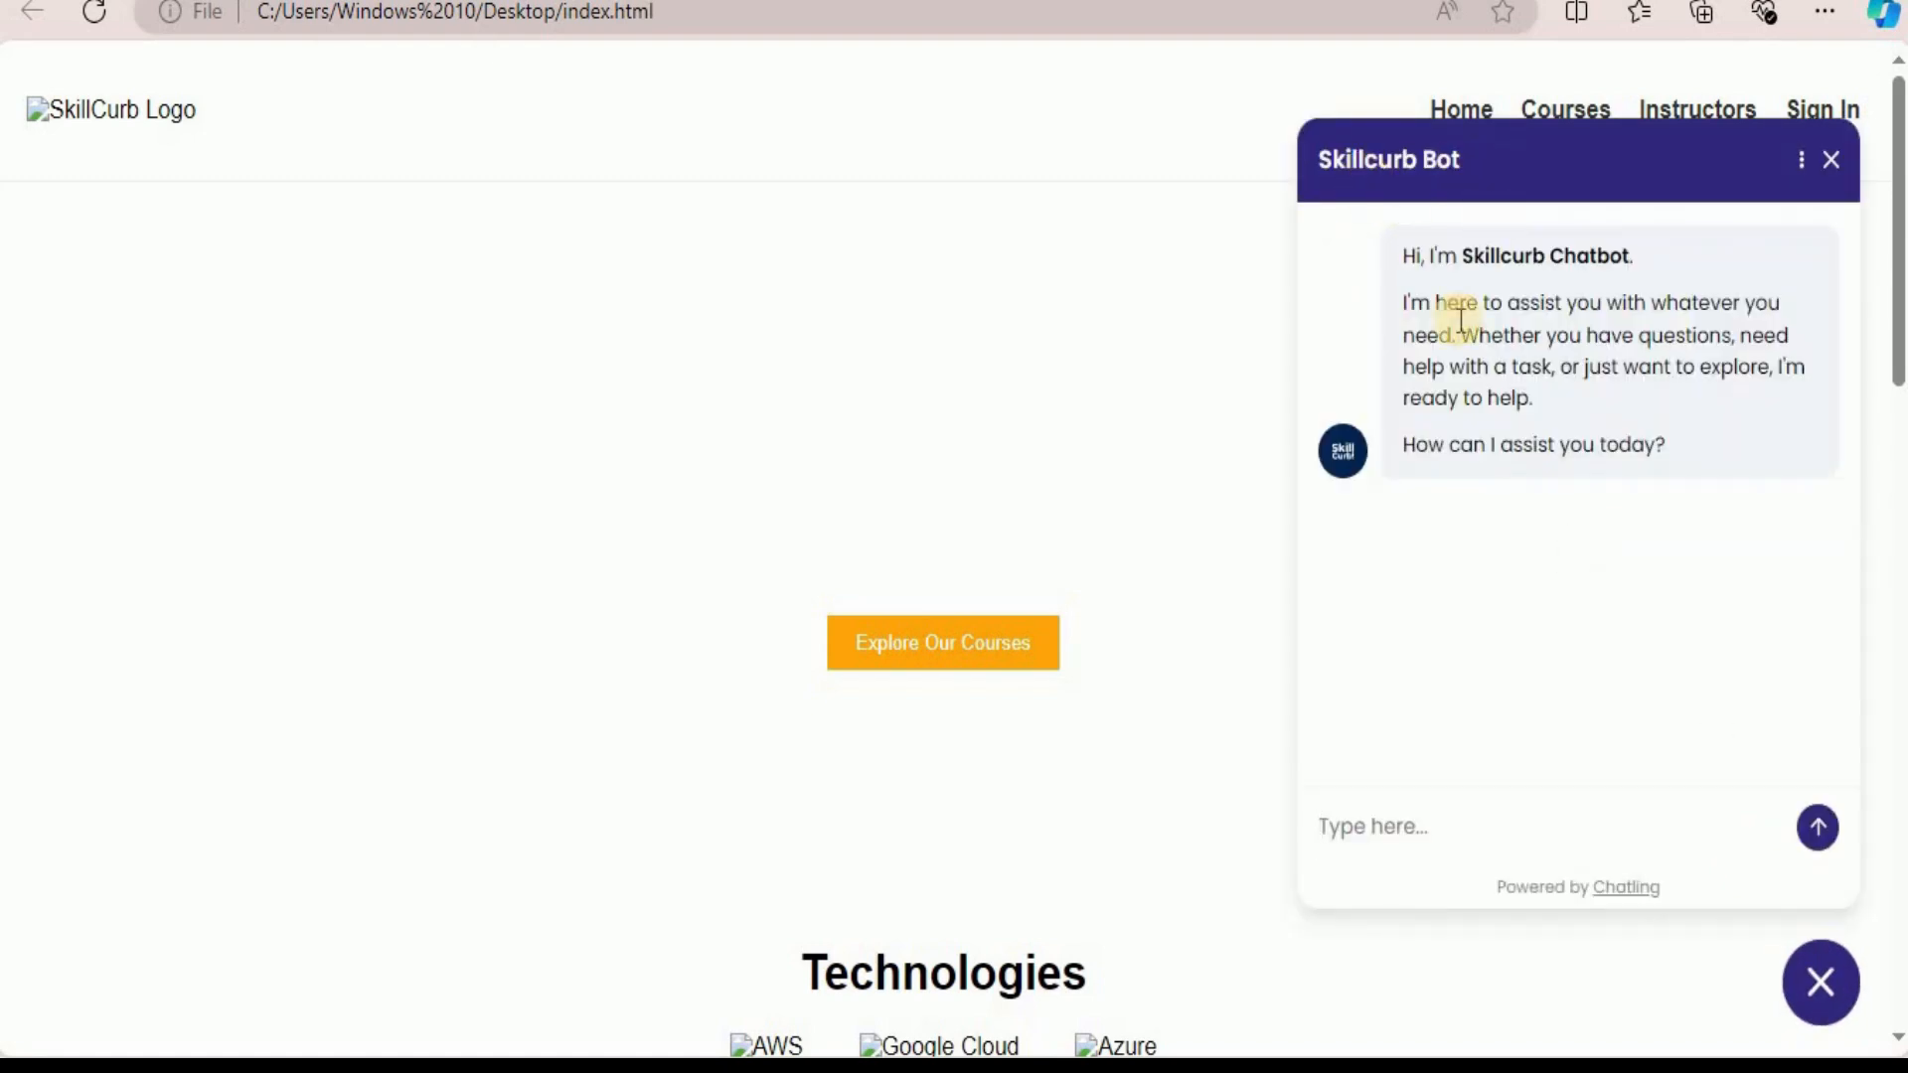
# Test the embedded bot by asking "what is skillcurb", read the reply and close the chat window.
pyautogui.click(1380, 822)
pyautogui.write('what is skillcurb')
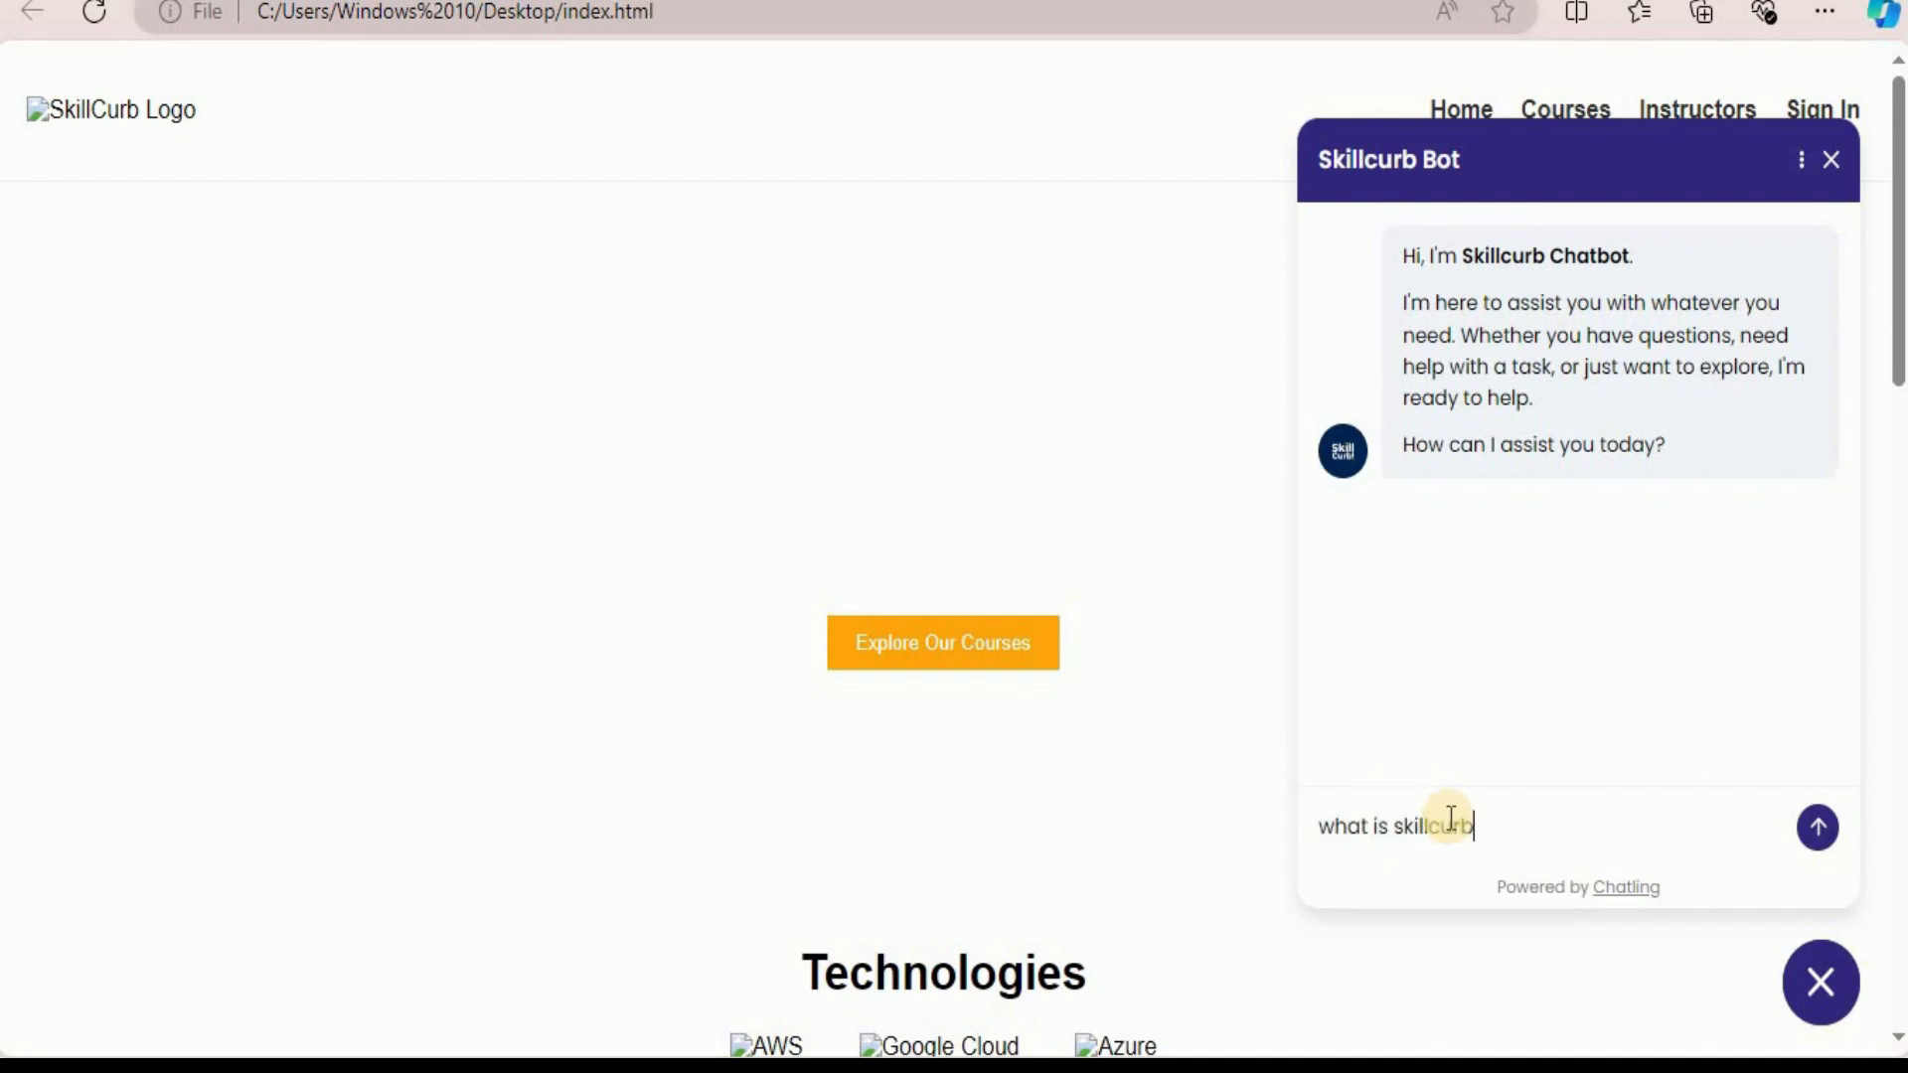
pyautogui.press('Return')
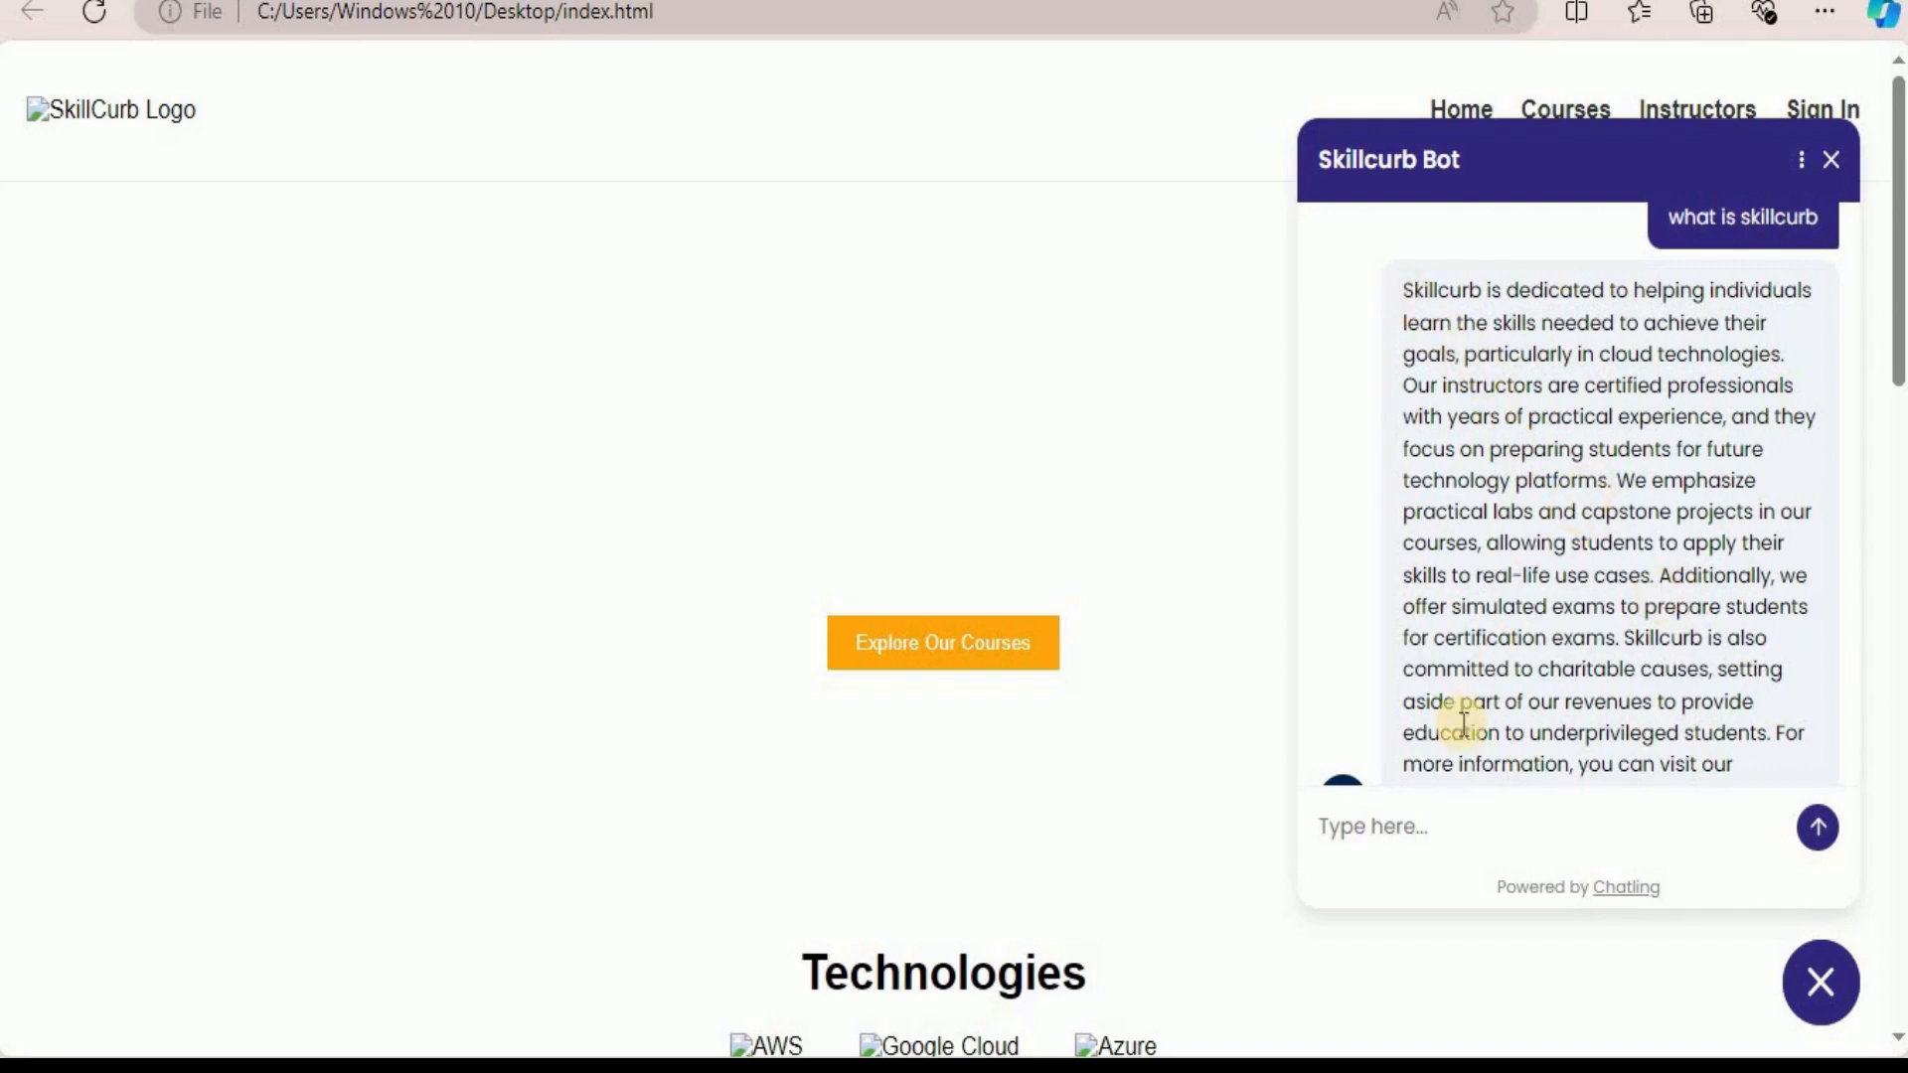
pyautogui.click(1833, 162)
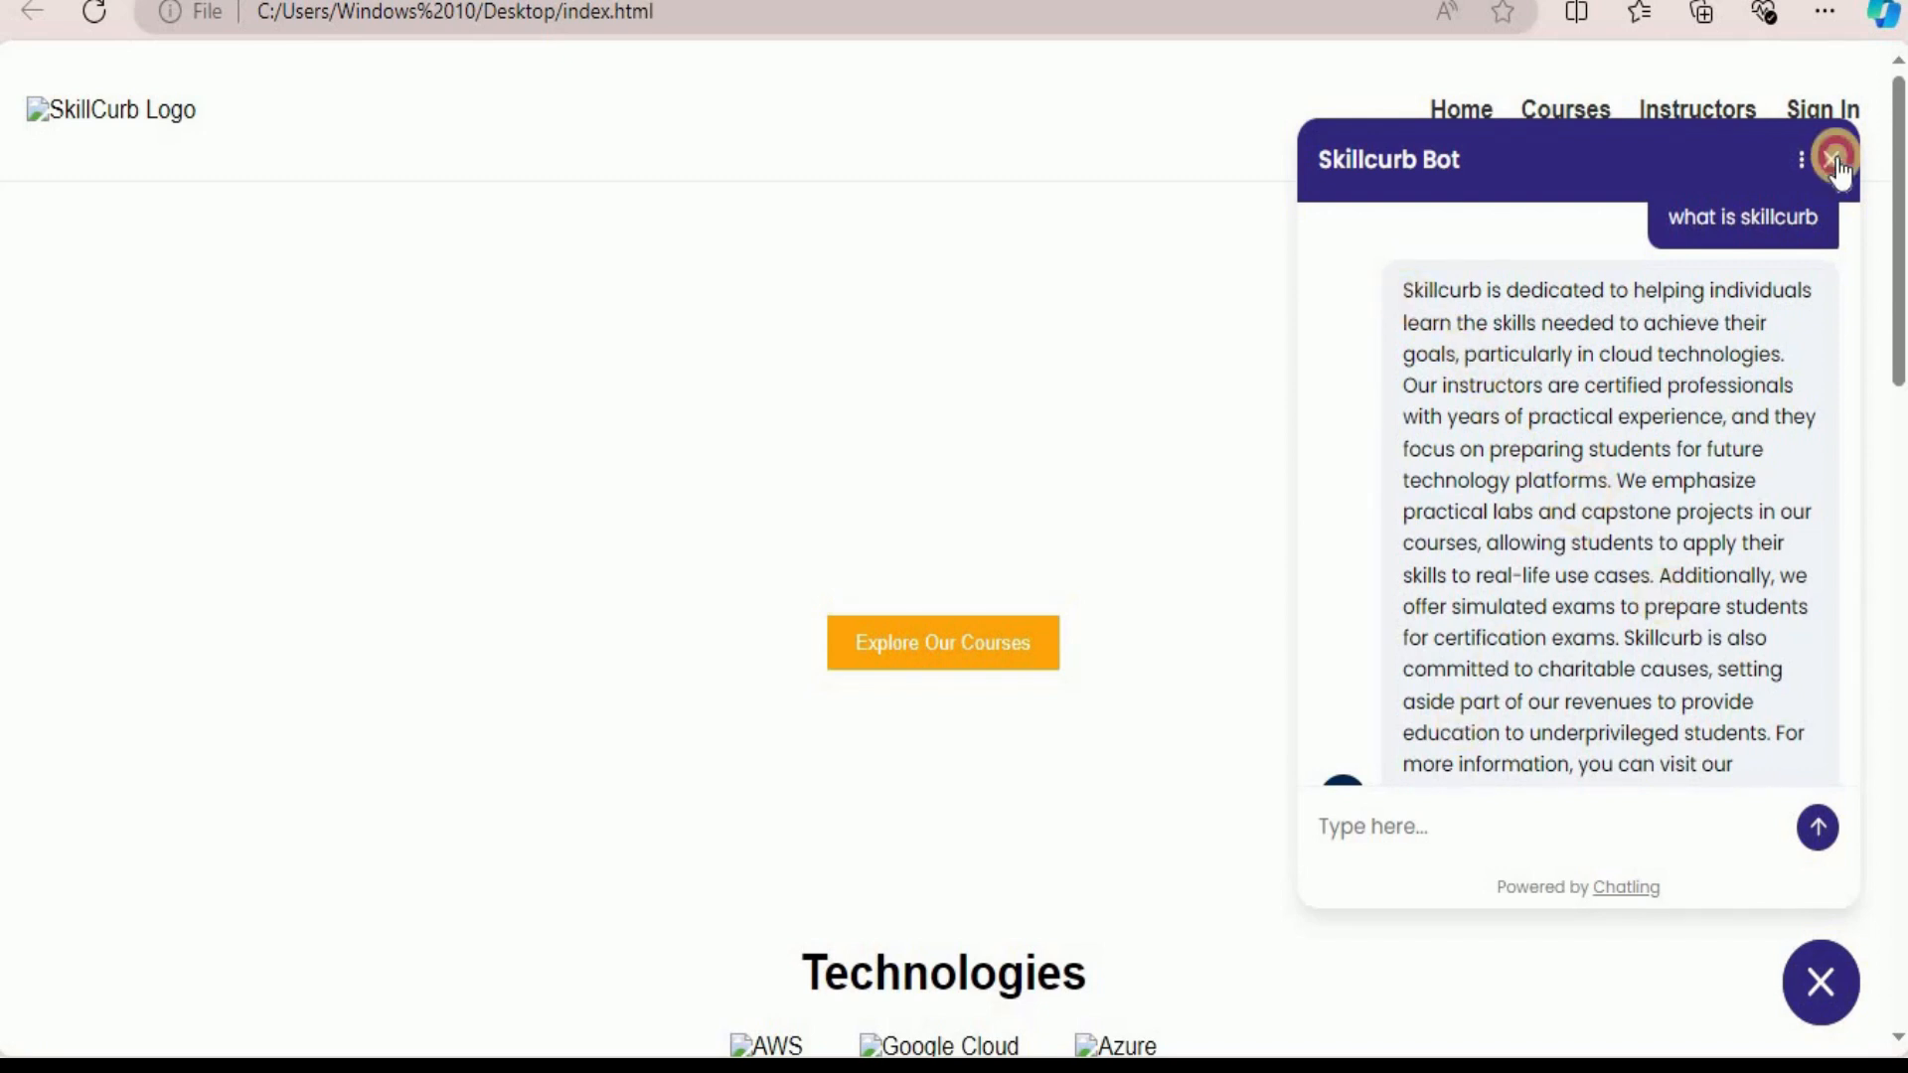